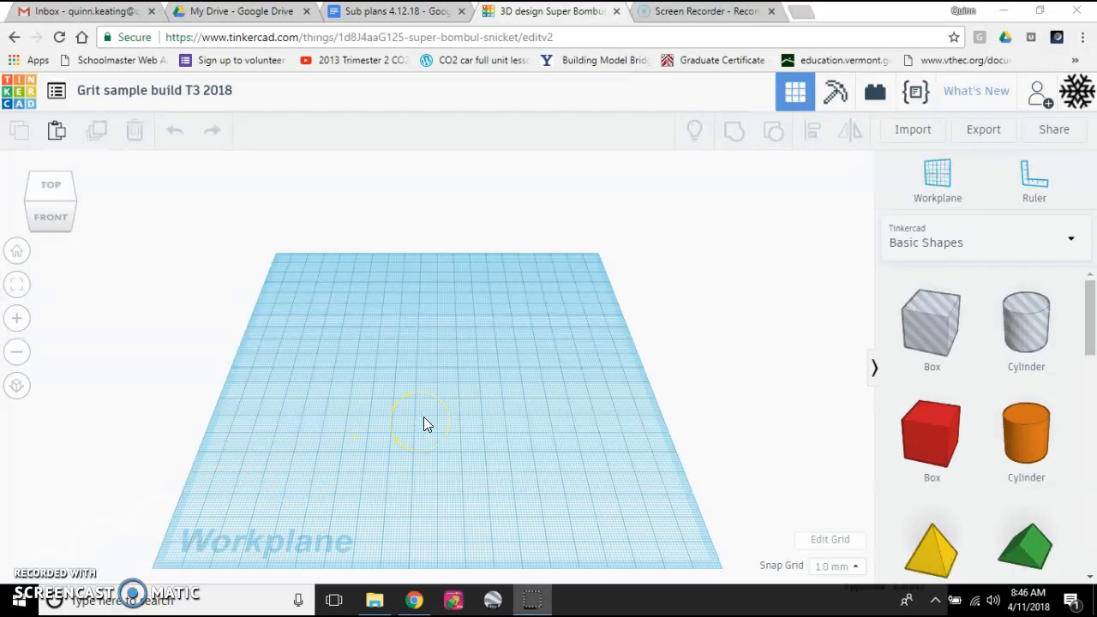
Step: Orbit and zoom around the empty workplane to examine it from several angles, including below, and return to the home view
{"action": "left_click", "coordinate": [468, 436]}
{"action": "left_click", "coordinate": [446, 310]}
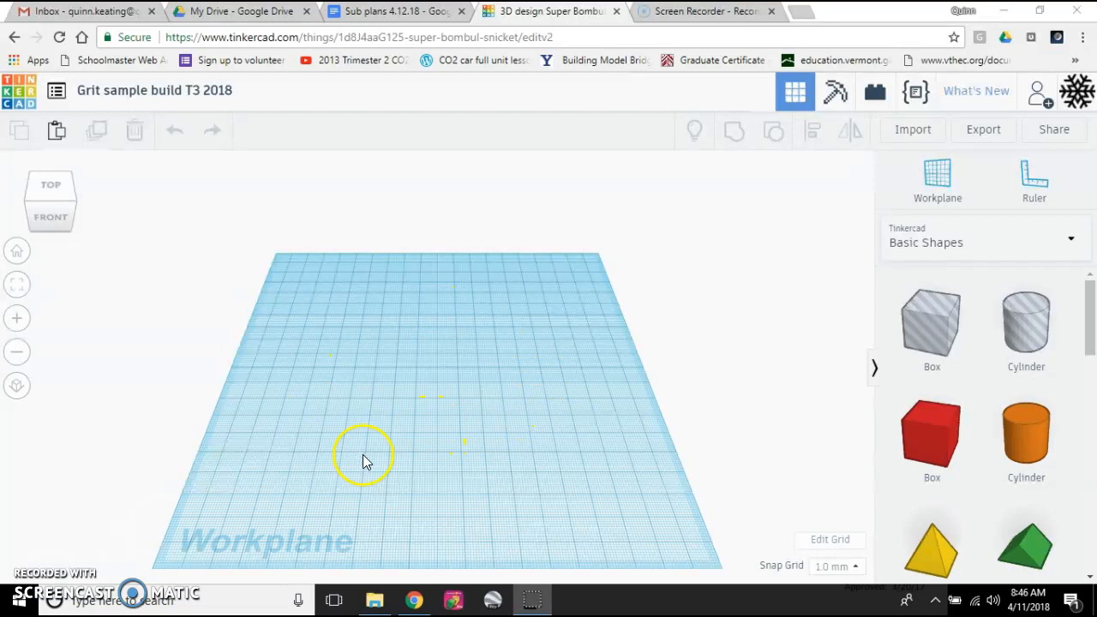
{"action": "mouse_move", "coordinate": [453, 408]}
{"action": "right_mouse_down"}
{"action": "mouse_move", "coordinate": [343, 394]}
{"action": "mouse_move", "coordinate": [399, 416]}
{"action": "mouse_move", "coordinate": [505, 396]}
{"action": "mouse_move", "coordinate": [554, 357]}
{"action": "mouse_move", "coordinate": [485, 419]}
{"action": "mouse_move", "coordinate": [353, 419]}
{"action": "mouse_move", "coordinate": [344, 384]}
{"action": "mouse_move", "coordinate": [429, 412]}
{"action": "mouse_move", "coordinate": [467, 393]}
{"action": "right_mouse_up"}
{"action": "scroll", "coordinate": [465, 417], "scroll_direction": "up", "scroll_amount": 2}
{"action": "scroll", "coordinate": [466, 417], "scroll_direction": "up", "scroll_amount": 3}
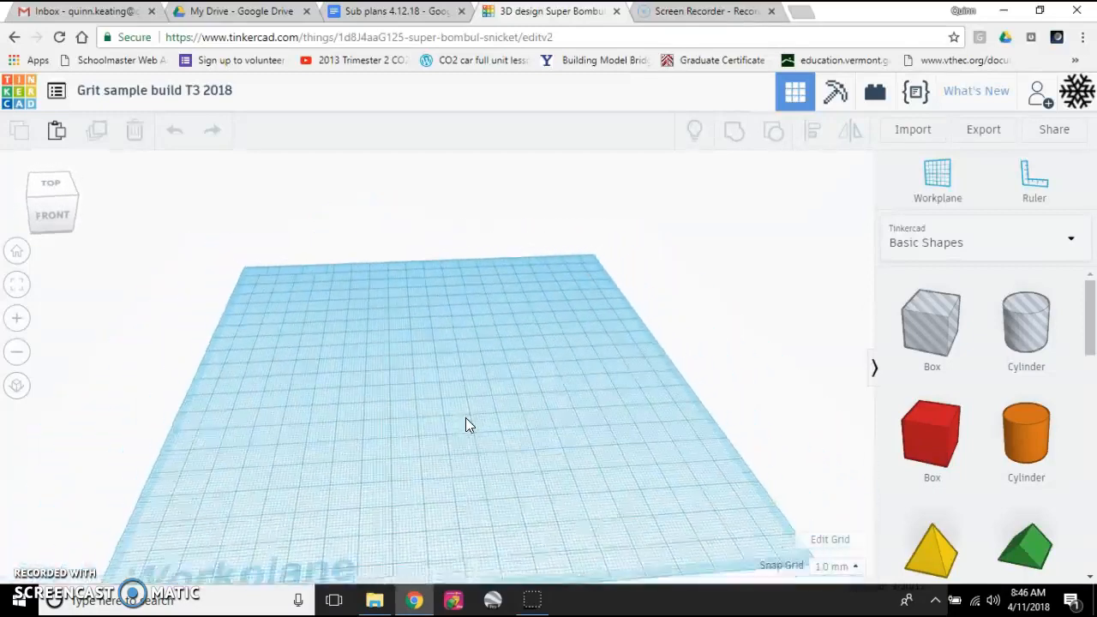
{"action": "scroll", "coordinate": [465, 418], "scroll_direction": "down", "scroll_amount": 3}
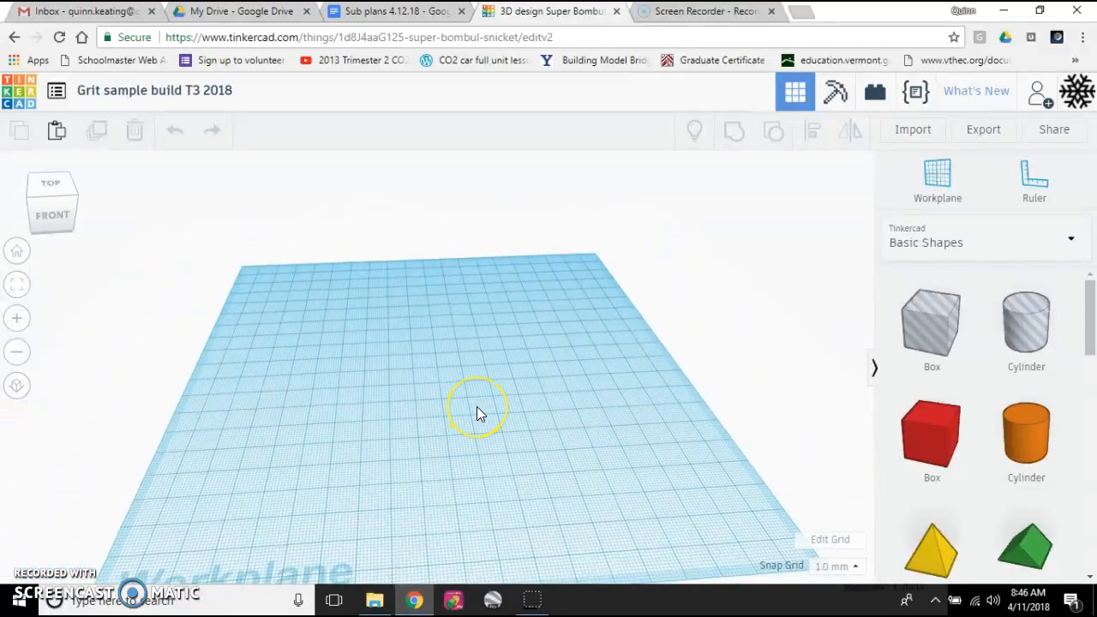
{"action": "mouse_move", "coordinate": [477, 406]}
{"action": "right_mouse_down"}
{"action": "mouse_move", "coordinate": [363, 409]}
{"action": "mouse_move", "coordinate": [566, 406]}
{"action": "mouse_move", "coordinate": [374, 404]}
{"action": "mouse_move", "coordinate": [492, 405]}
{"action": "right_mouse_up"}
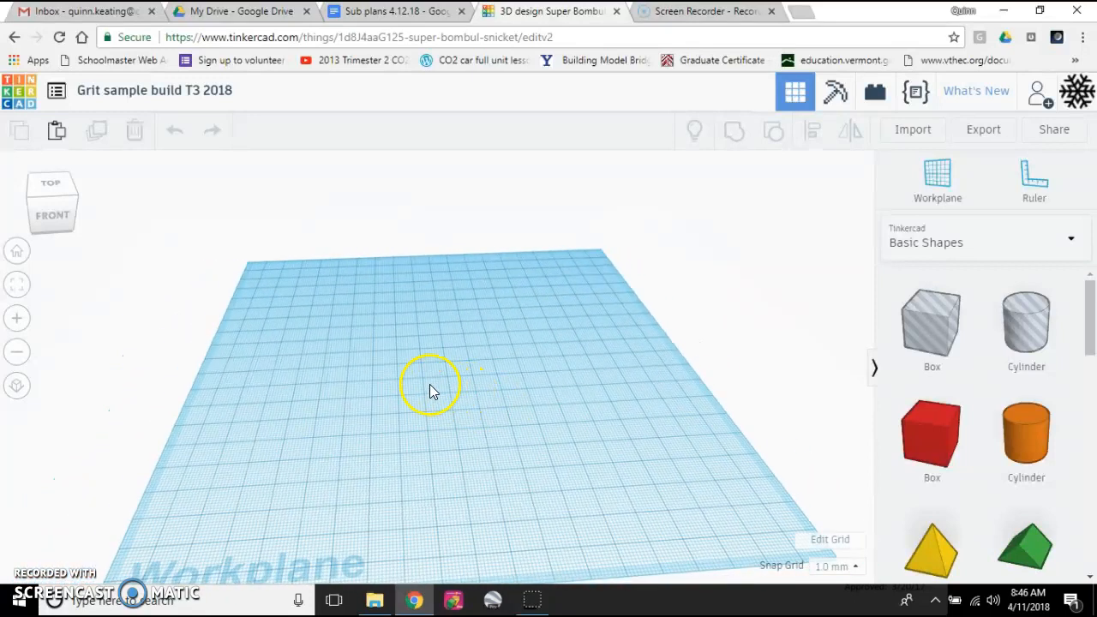
{"action": "mouse_move", "coordinate": [260, 361]}
{"action": "right_mouse_down"}
{"action": "mouse_move", "coordinate": [363, 363]}
{"action": "mouse_move", "coordinate": [409, 311]}
{"action": "mouse_move", "coordinate": [417, 282]}
{"action": "right_mouse_up"}
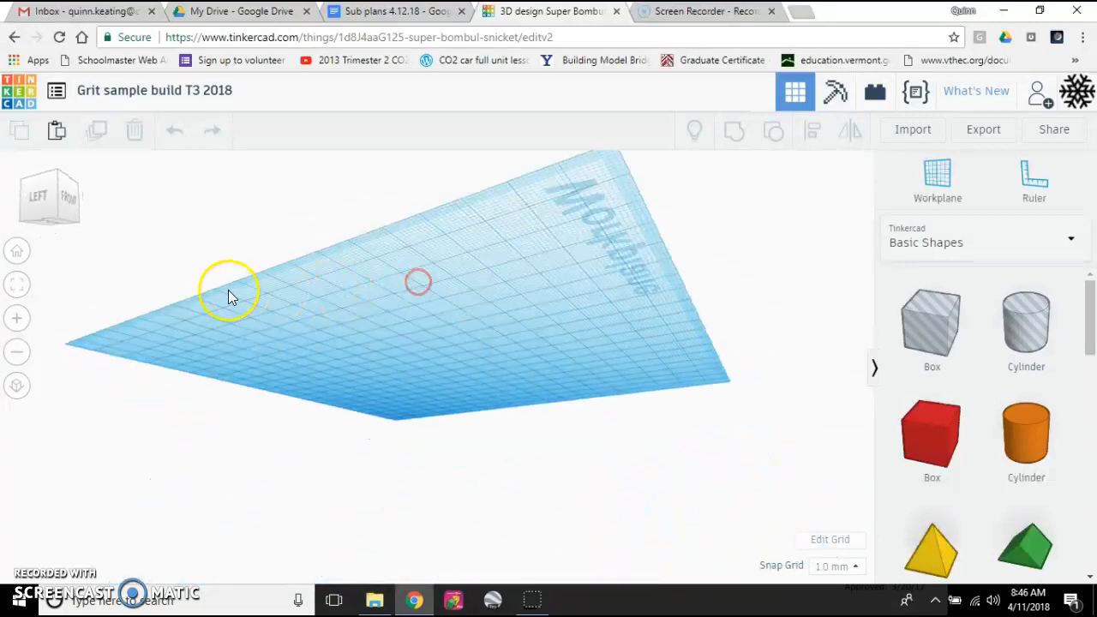
{"action": "left_click", "coordinate": [17, 253]}
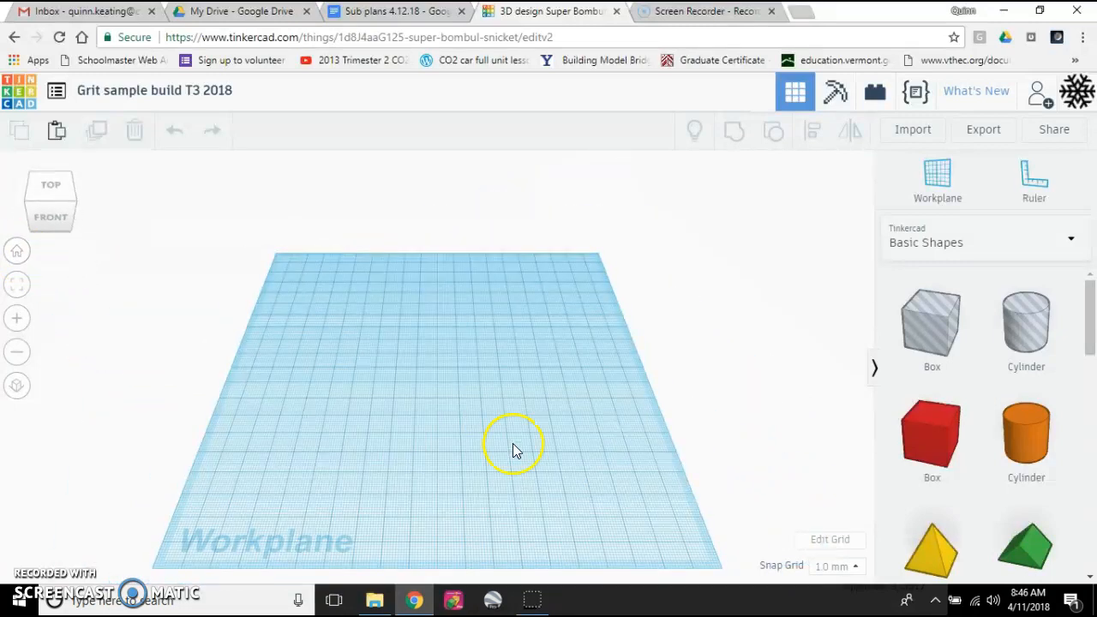
{"action": "left_click", "coordinate": [50, 214]}
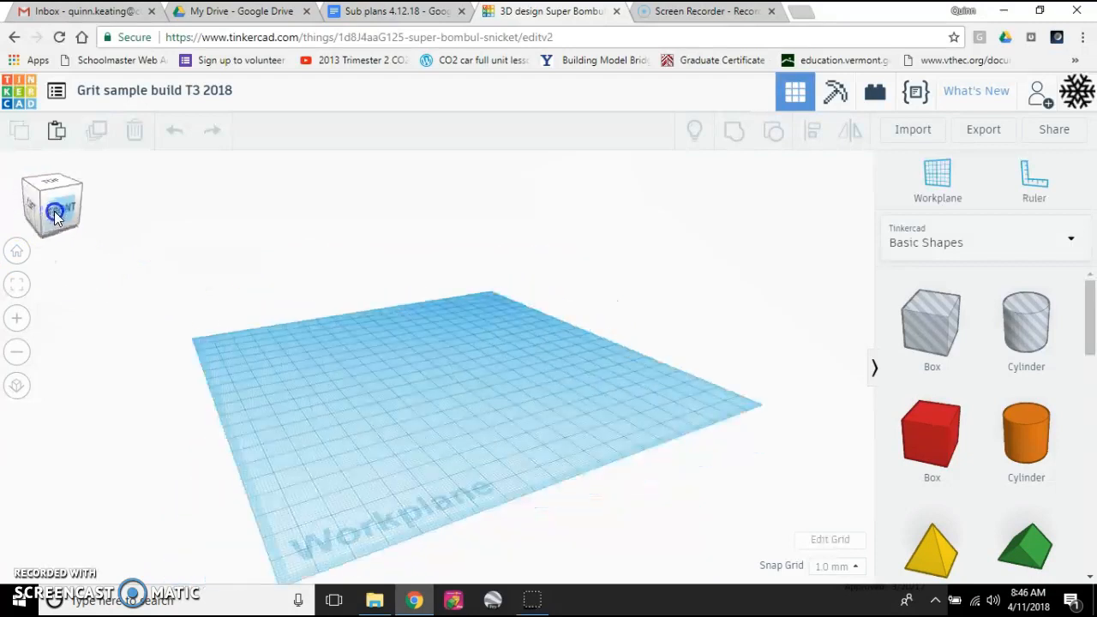
{"action": "mouse_move", "coordinate": [54, 208]}
{"action": "left_mouse_down"}
{"action": "mouse_move", "coordinate": [31, 213]}
{"action": "mouse_move", "coordinate": [52, 220]}
{"action": "left_mouse_up"}
{"action": "right_click_drag", "start_coordinate": [199, 314], "coordinate": [257, 335]}
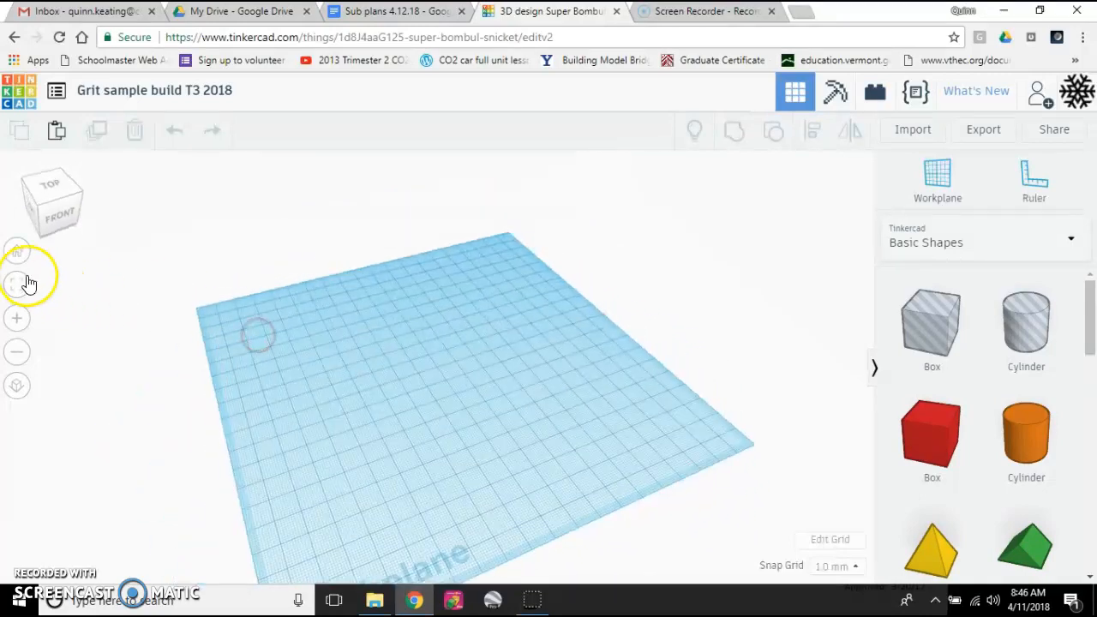
{"action": "left_click", "coordinate": [15, 253]}
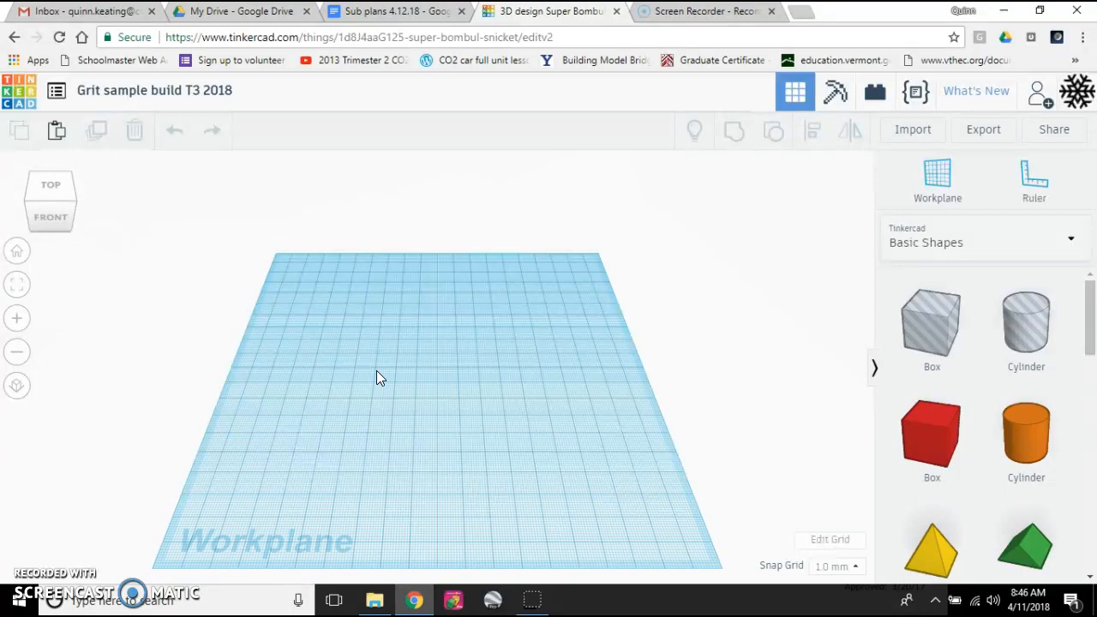
Step: Place a solid red box on the workplane and stretch it to about 40 mm tall
{"action": "left_click_drag", "start_coordinate": [904, 427], "coordinate": [332, 433]}
{"action": "left_click", "coordinate": [403, 369]}
{"action": "left_click_drag", "start_coordinate": [404, 349], "coordinate": [405, 320]}
Step: Raise the red box above the workplane and drop it back onto the grid
{"action": "right_click_drag", "start_coordinate": [254, 351], "coordinate": [244, 328]}
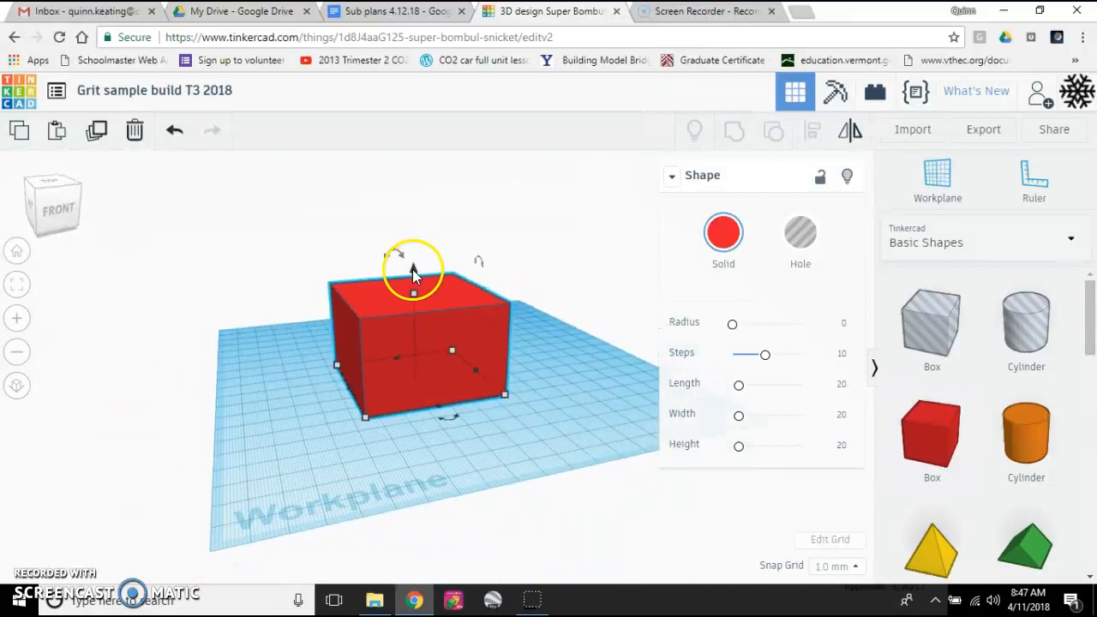
{"action": "left_click_drag", "start_coordinate": [412, 268], "coordinate": [410, 211]}
{"action": "right_click_drag", "start_coordinate": [286, 363], "coordinate": [289, 392]}
{"action": "left_click", "coordinate": [342, 417]}
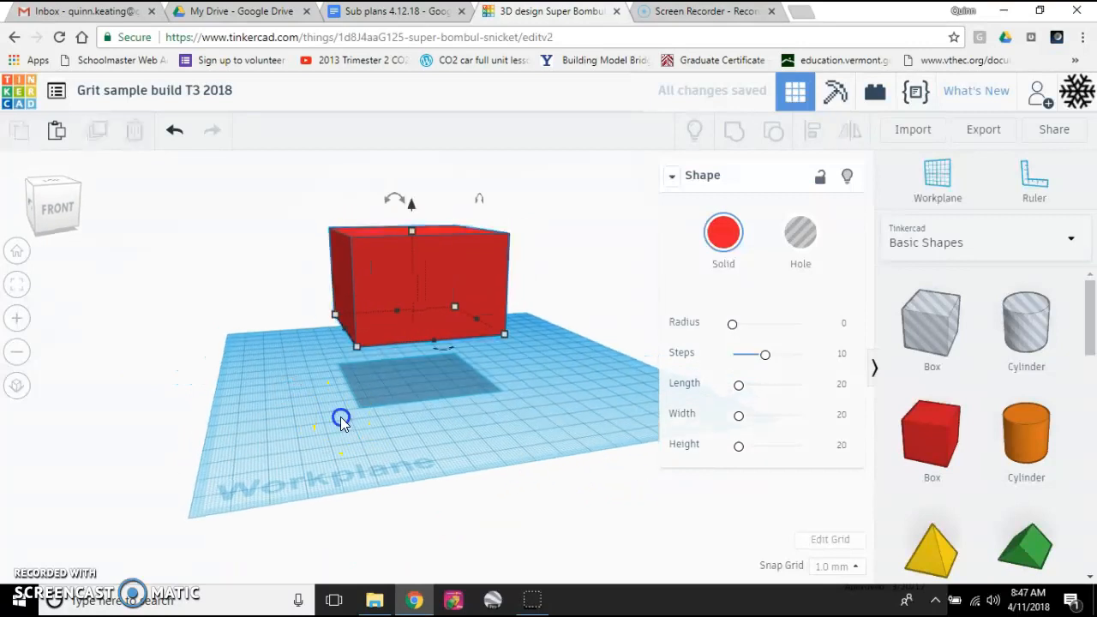
{"action": "left_click", "coordinate": [426, 308]}
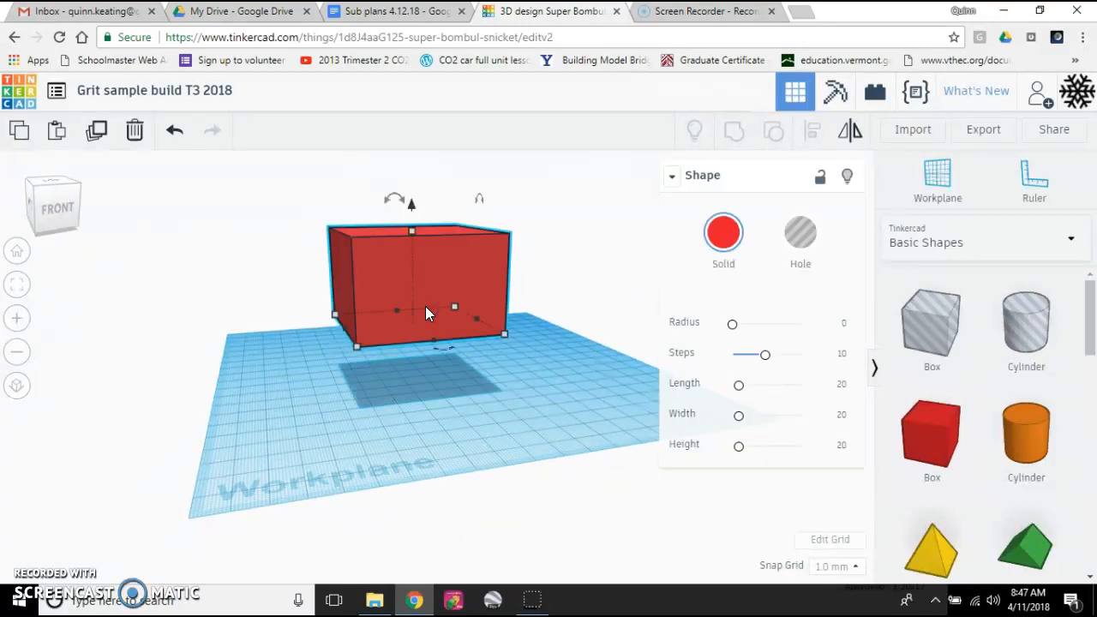
{"action": "key", "text": "d"}
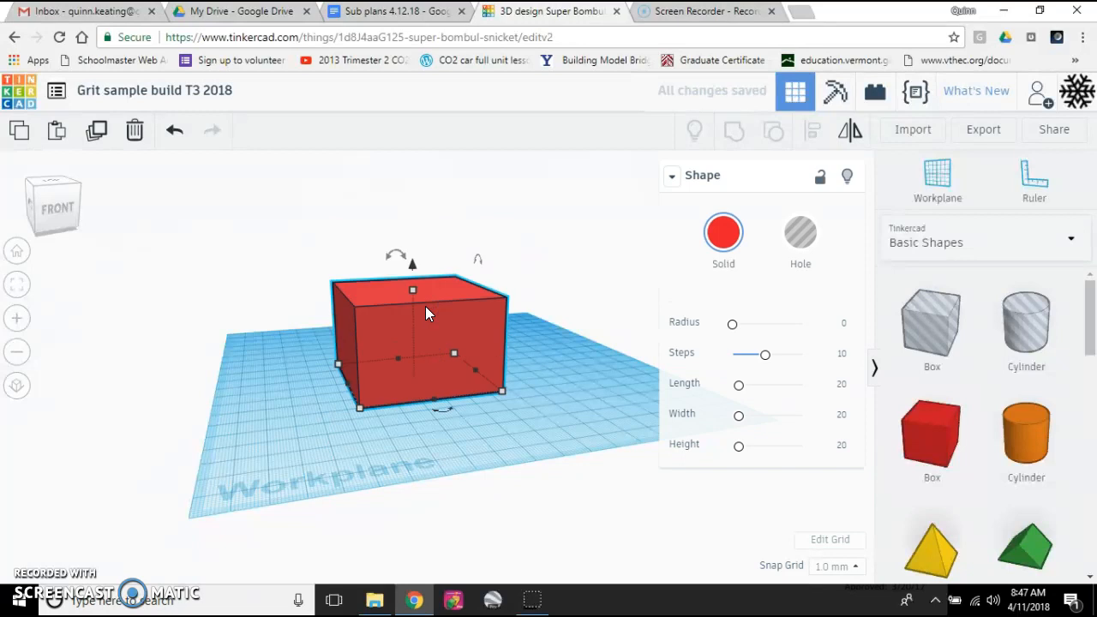
{"action": "left_click", "coordinate": [292, 353]}
Step: Resize the red box's base to 50 by 50 mm
{"action": "right_click_drag", "start_coordinate": [482, 356], "coordinate": [454, 375]}
{"action": "left_click", "coordinate": [375, 371]}
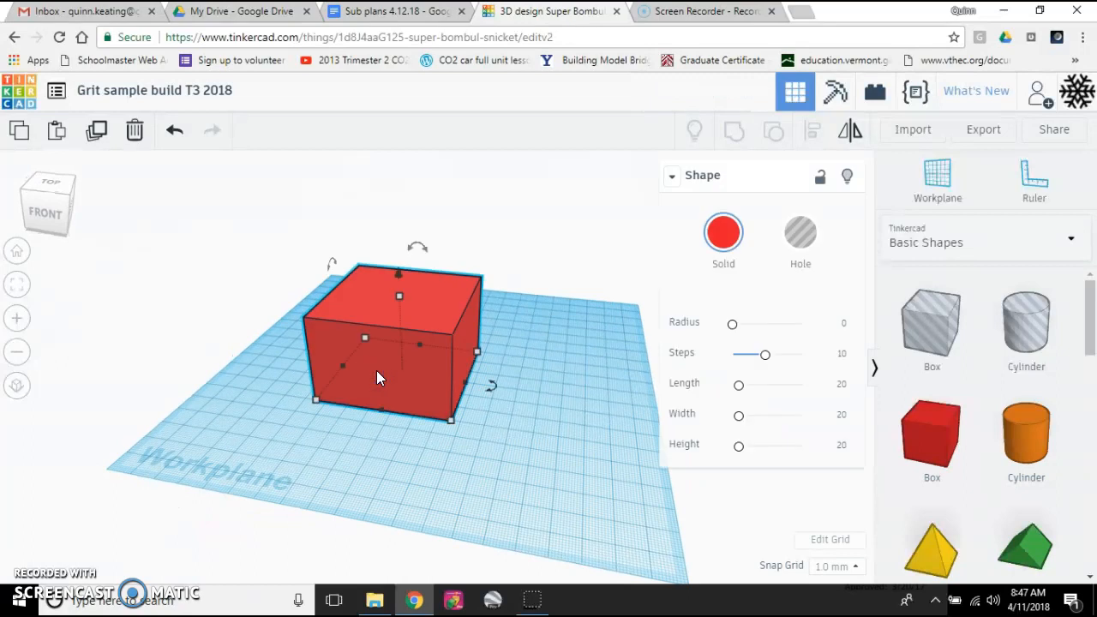
{"action": "left_click", "coordinate": [317, 402]}
{"action": "left_click_drag", "start_coordinate": [313, 403], "coordinate": [344, 381]}
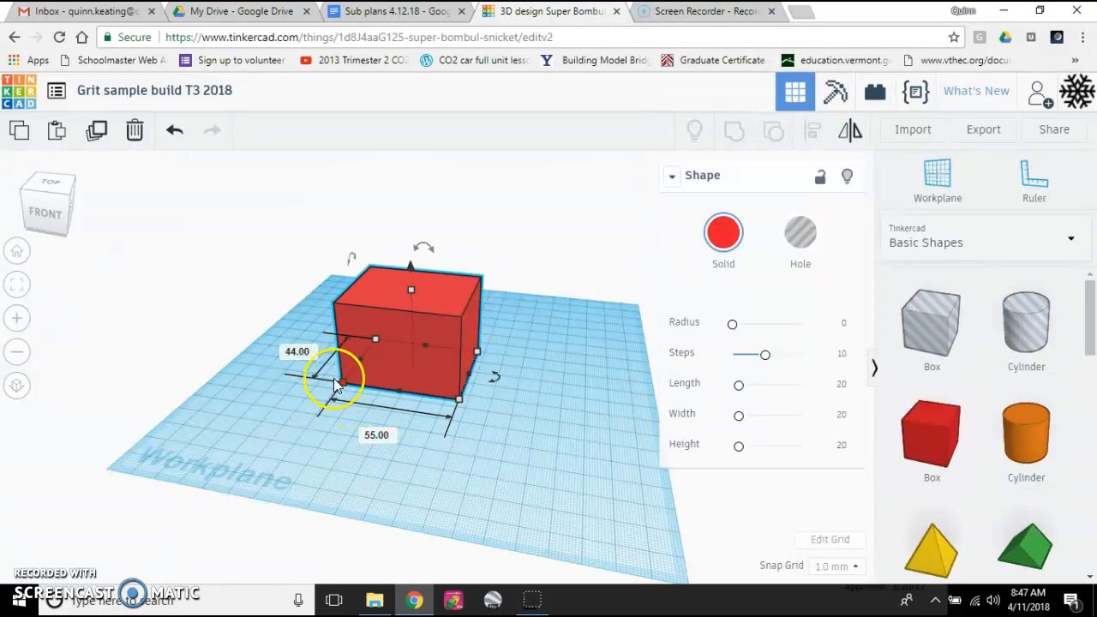
{"action": "left_click", "coordinate": [298, 355]}
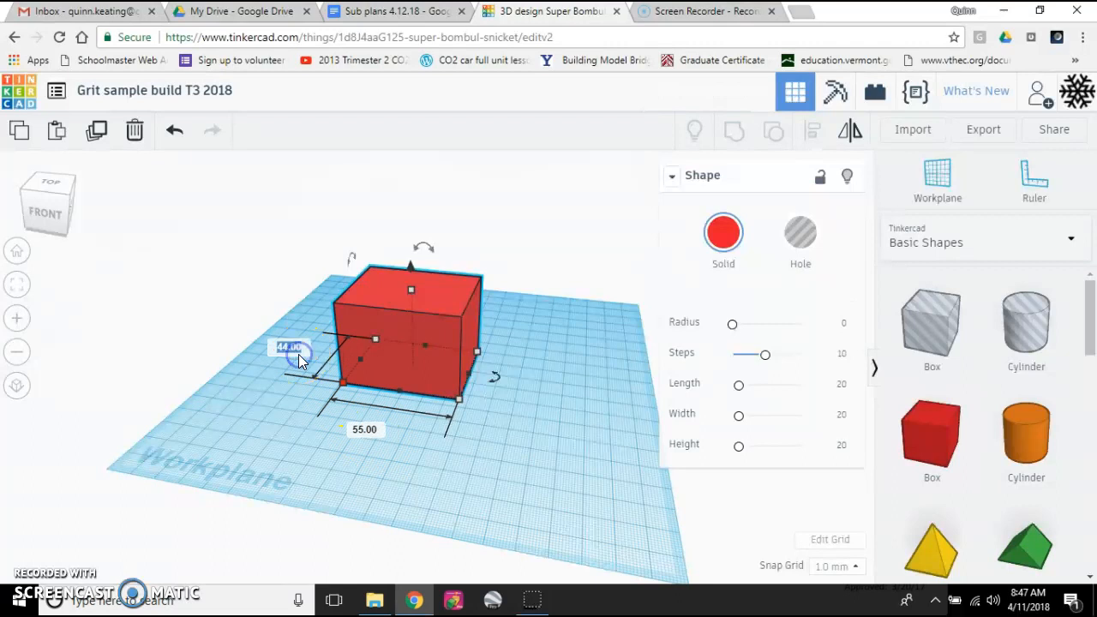
{"action": "type", "text": "50"}
{"action": "left_click", "coordinate": [365, 433]}
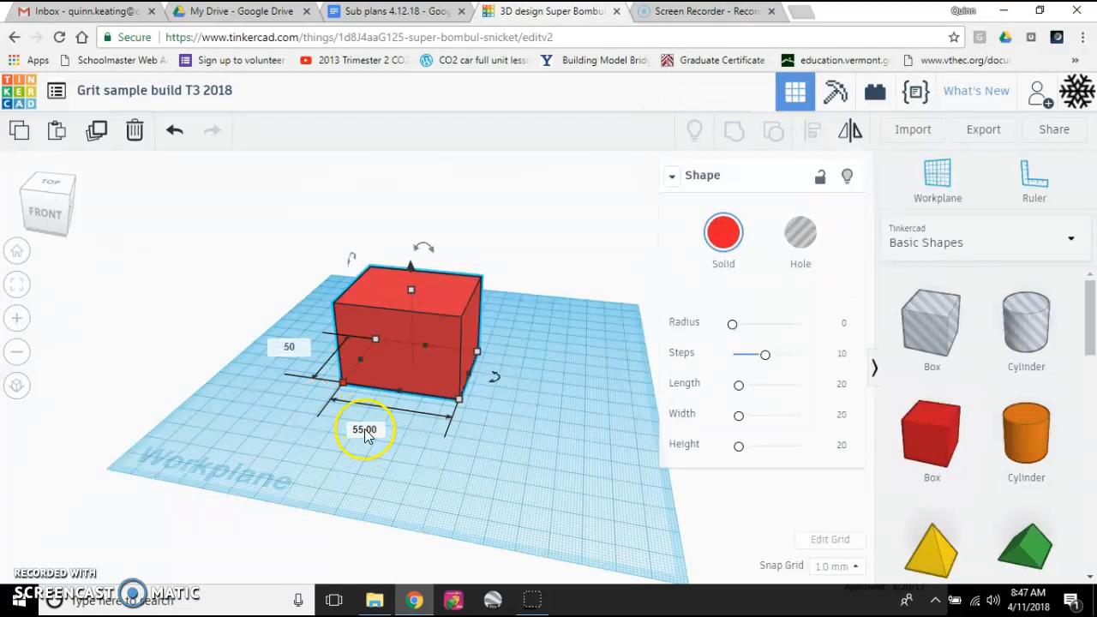
{"action": "type", "text": "50"}
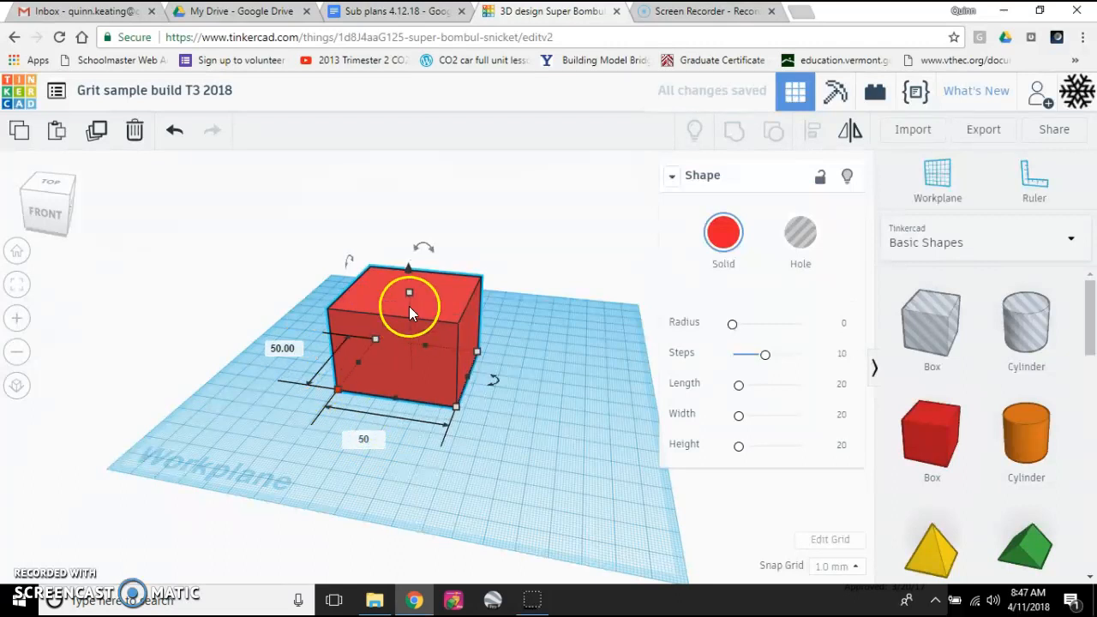
Step: Set the red box's height to 50 mm and deselect it
{"action": "left_click", "coordinate": [409, 296]}
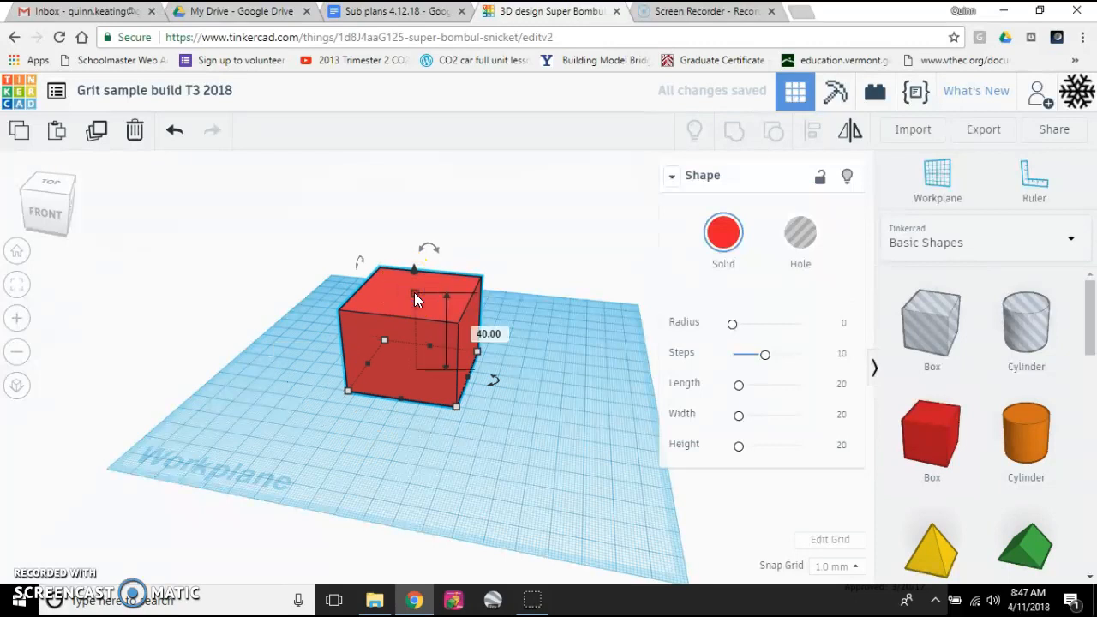
{"action": "left_click", "coordinate": [482, 332]}
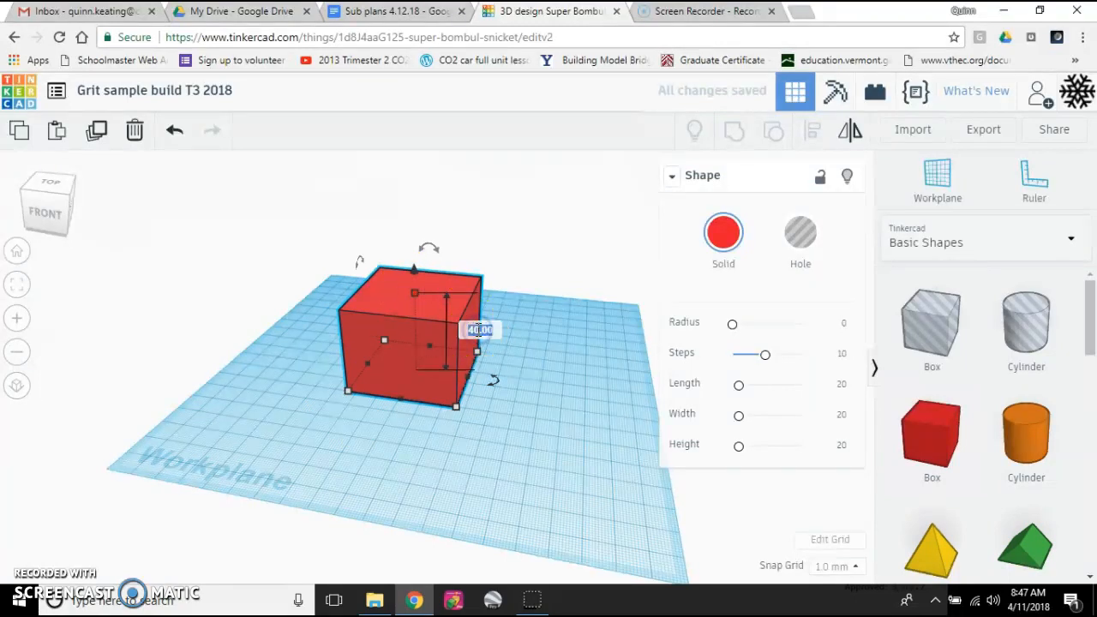
{"action": "type", "text": "50"}
{"action": "left_click", "coordinate": [527, 348]}
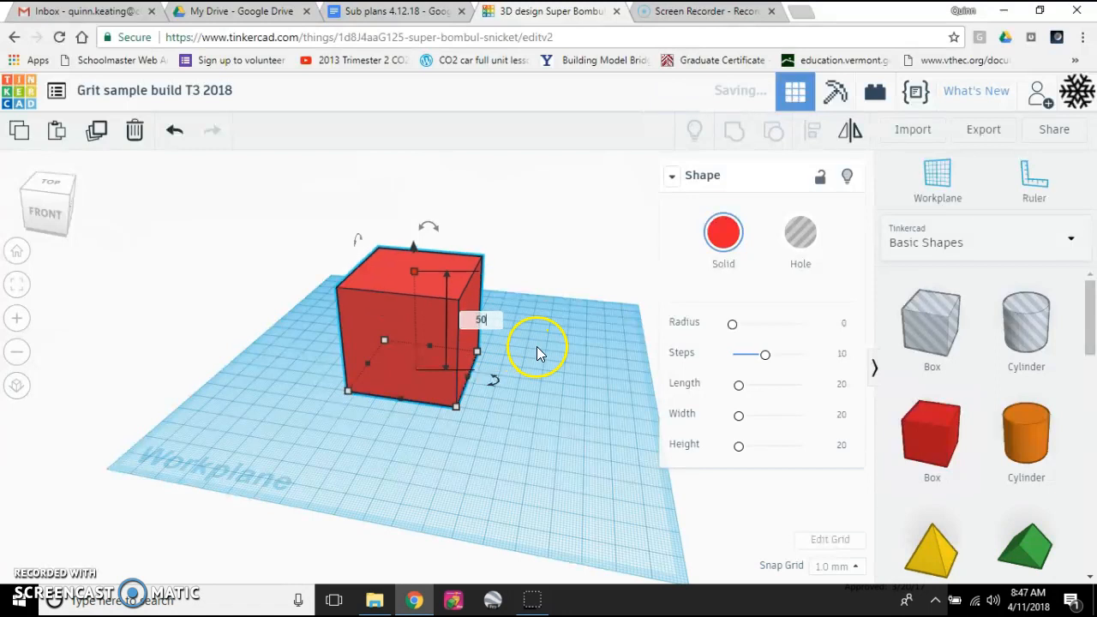
{"action": "left_click", "coordinate": [554, 342]}
{"action": "left_click_drag", "start_coordinate": [555, 330], "coordinate": [583, 367]}
Step: Place a solid orange cylinder on the workplane beside the red box
{"action": "right_click_drag", "start_coordinate": [555, 339], "coordinate": [527, 351]}
{"action": "left_click_drag", "start_coordinate": [1017, 428], "coordinate": [529, 415]}
{"action": "right_click_drag", "start_coordinate": [577, 472], "coordinate": [561, 446]}
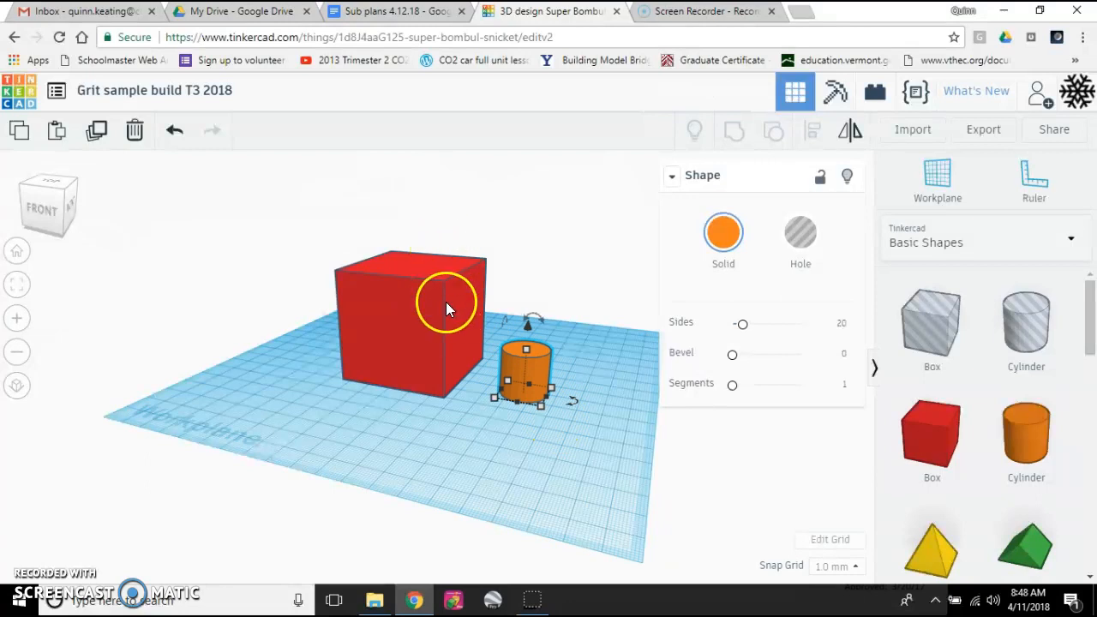
{"action": "left_click", "coordinate": [421, 461]}
{"action": "right_click_drag", "start_coordinate": [421, 461], "coordinate": [497, 436]}
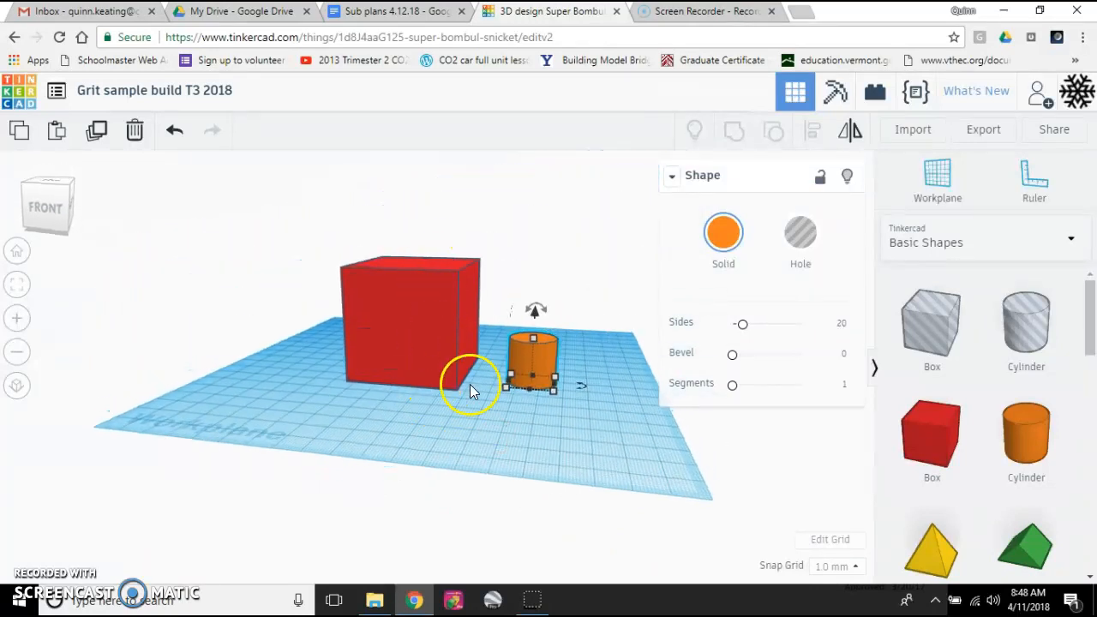
Step: Lift the orange cylinder off the workplane and drop it back down to the surface
{"action": "mouse_move", "coordinate": [529, 308]}
{"action": "left_mouse_down"}
{"action": "mouse_move", "coordinate": [537, 255]}
{"action": "mouse_move", "coordinate": [534, 313]}
{"action": "left_mouse_up"}
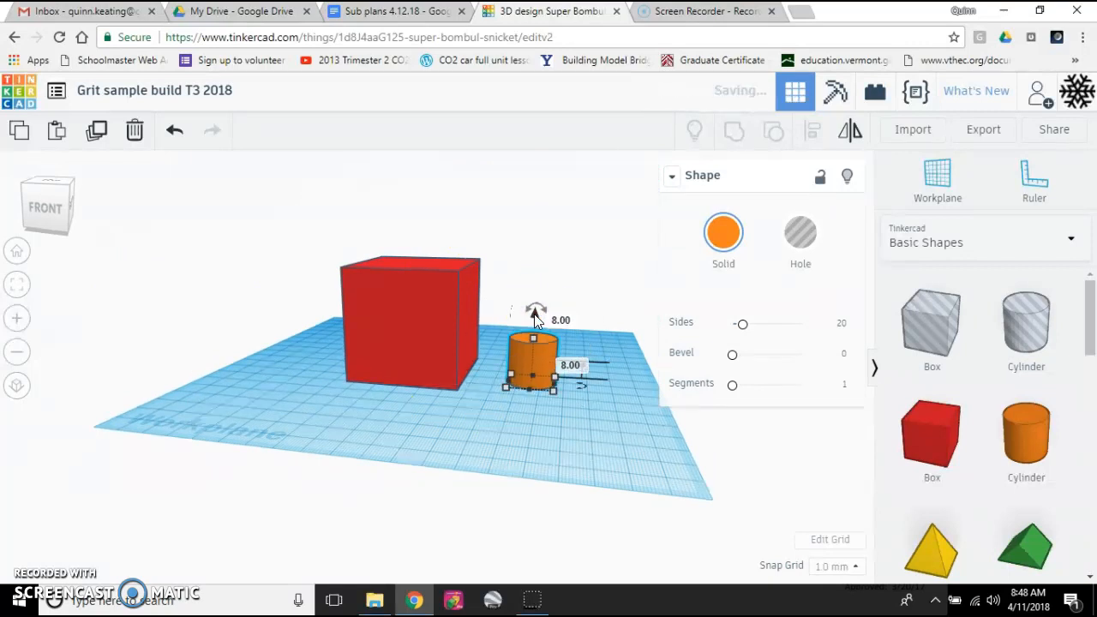
{"action": "left_click", "coordinate": [535, 323]}
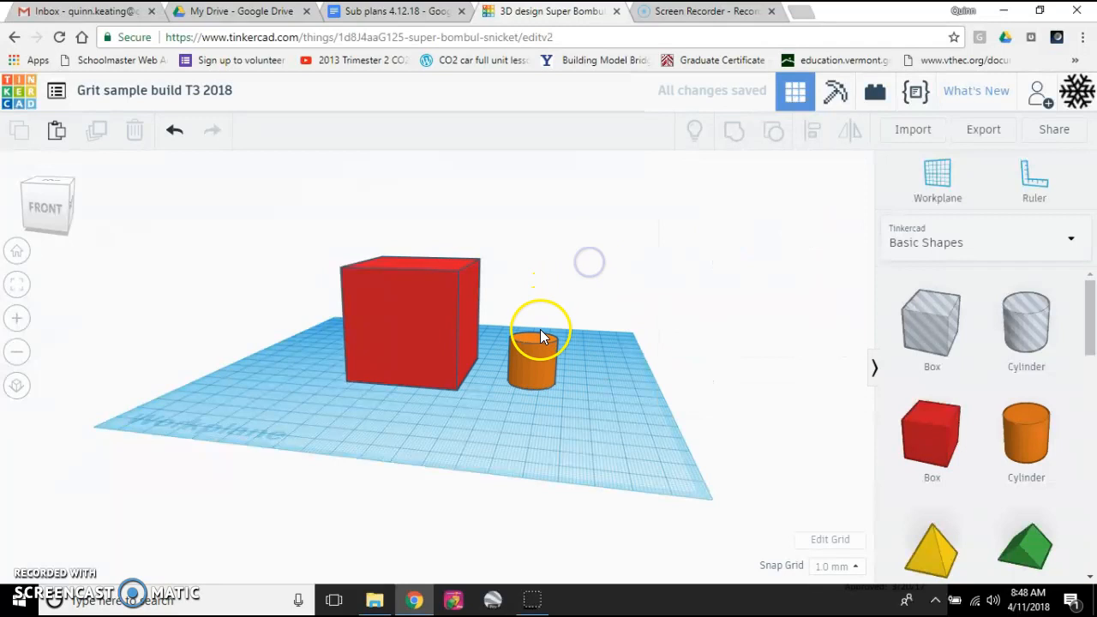
{"action": "left_click", "coordinate": [537, 351]}
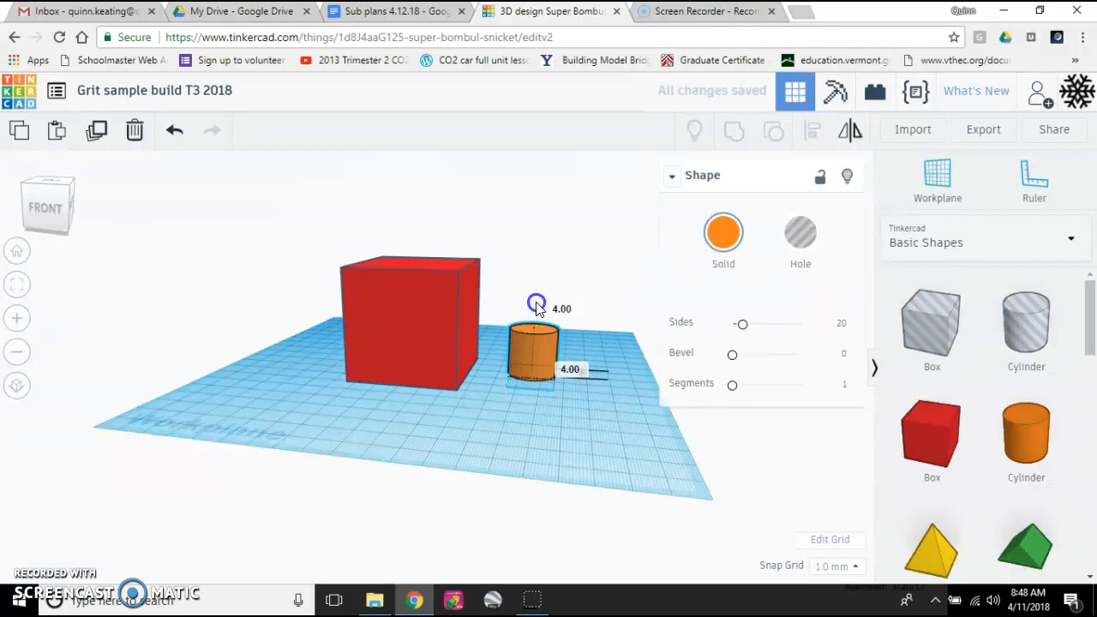
{"action": "key", "text": "d"}
Step: Stretch the cylinder until it is taller than the red box and turn it into a hole
{"action": "left_click_drag", "start_coordinate": [535, 341], "coordinate": [528, 227]}
{"action": "right_click_drag", "start_coordinate": [301, 353], "coordinate": [319, 413]}
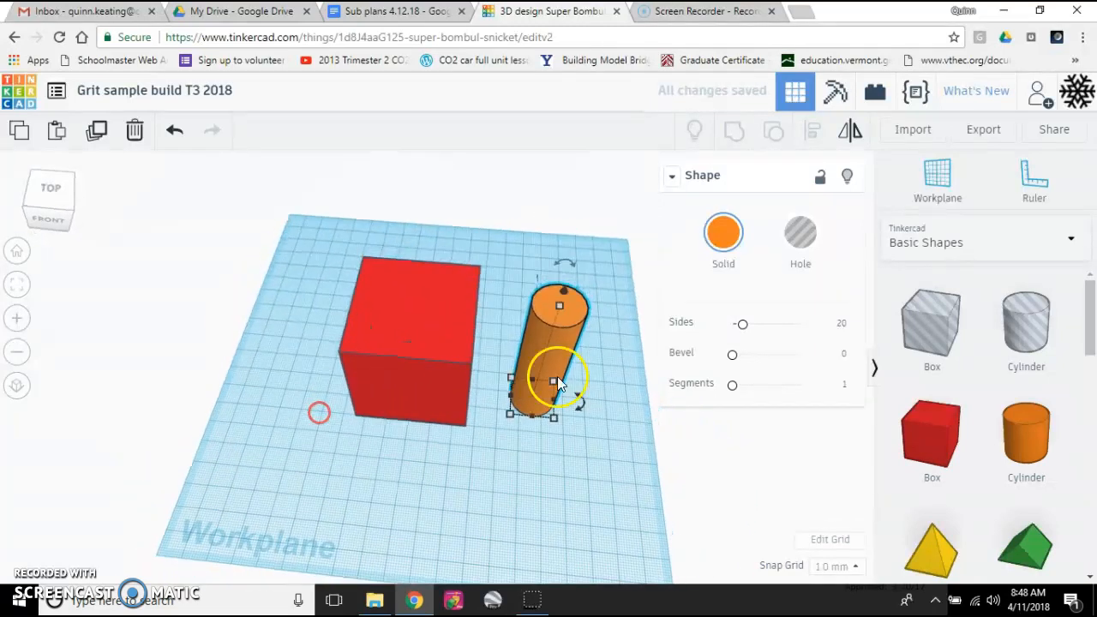
{"action": "left_click", "coordinate": [801, 244]}
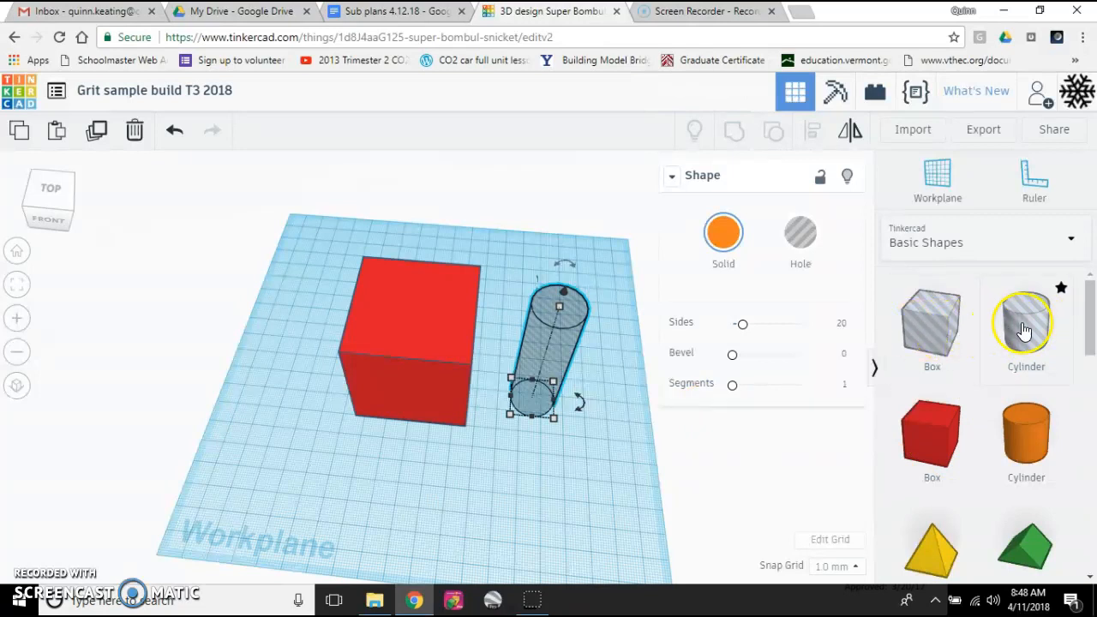
{"action": "scroll", "coordinate": [951, 394], "scroll_direction": "down", "scroll_amount": 5}
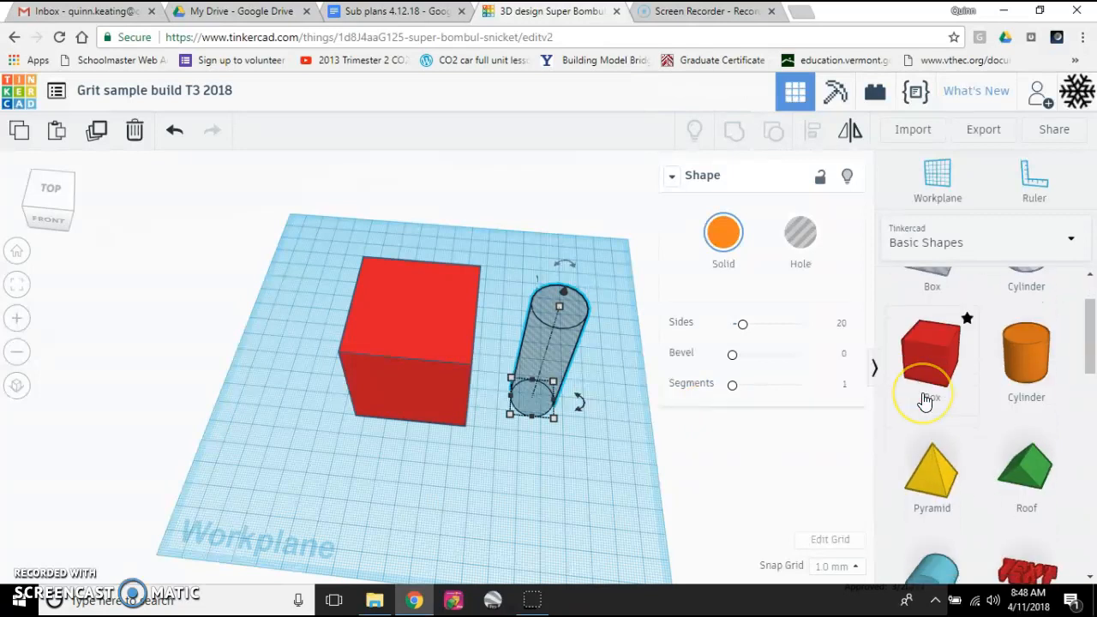
{"action": "scroll", "coordinate": [955, 403], "scroll_direction": "up", "scroll_amount": 5}
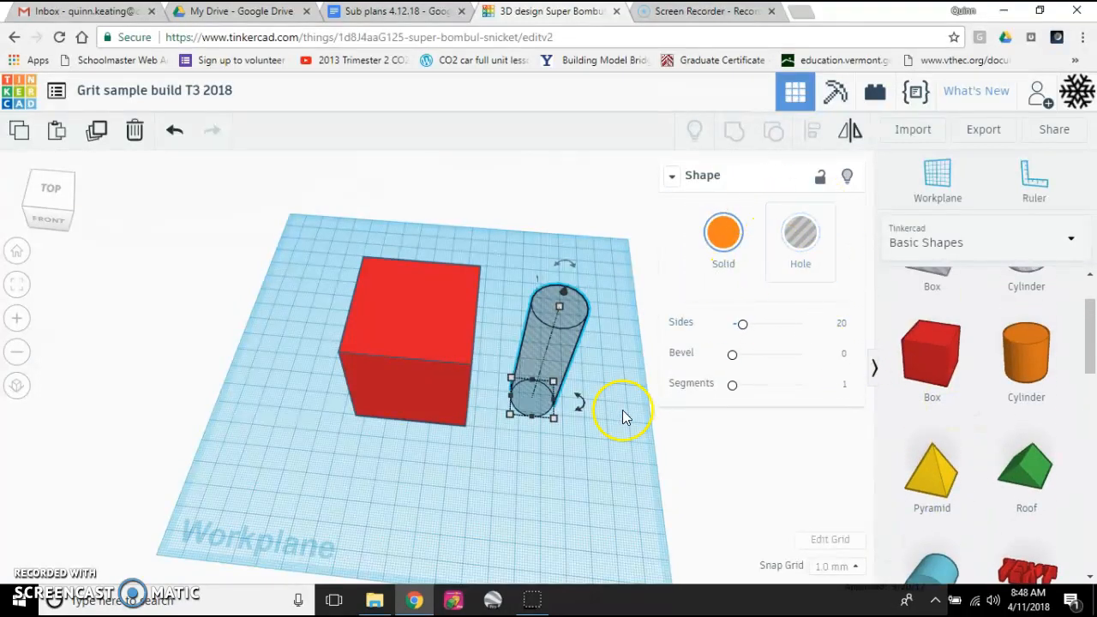
{"action": "left_click", "coordinate": [557, 448]}
Step: Select the box and the hole cylinder together and align their centres along both horizontal directions
{"action": "right_click_drag", "start_coordinate": [549, 440], "coordinate": [570, 475]}
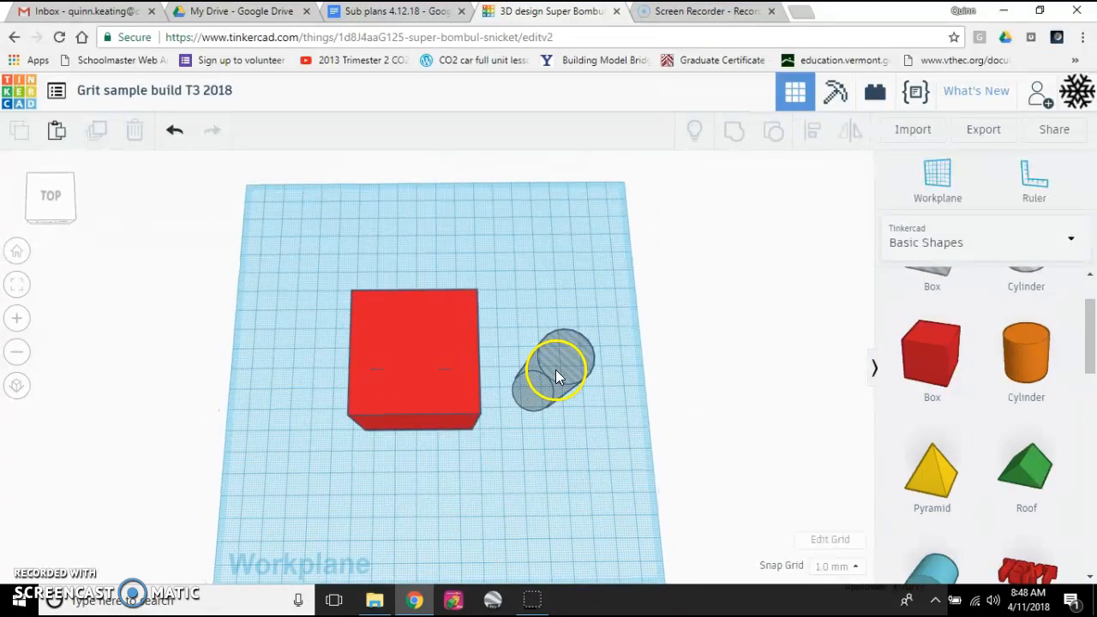
{"action": "left_click", "coordinate": [412, 352]}
{"action": "left_click", "coordinate": [327, 259]}
{"action": "left_click_drag", "start_coordinate": [313, 248], "coordinate": [617, 476]}
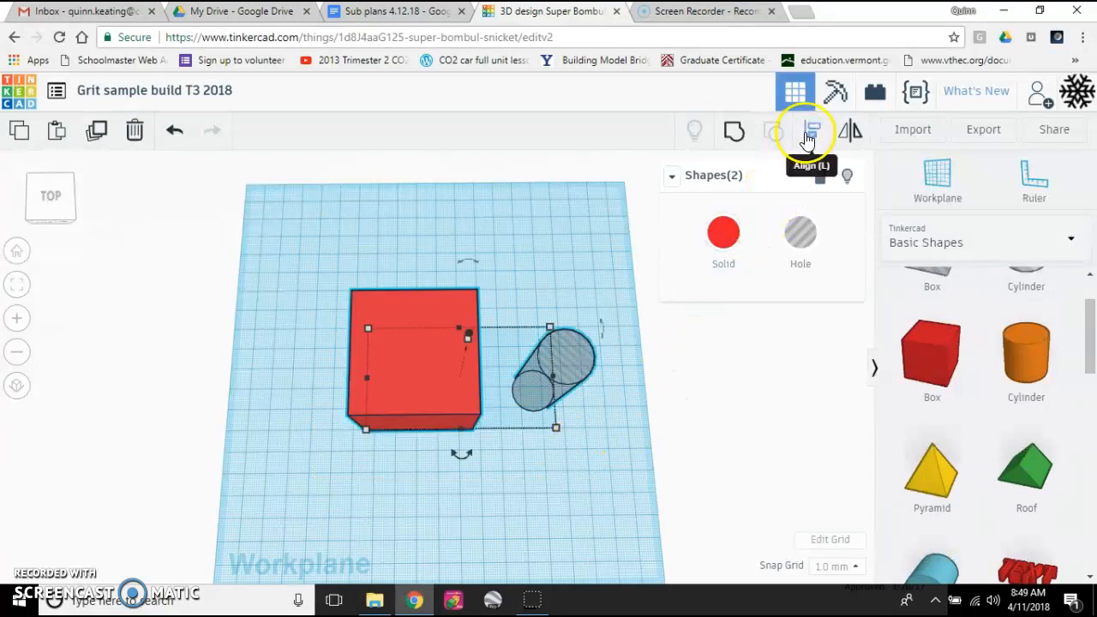
{"action": "left_click", "coordinate": [812, 130]}
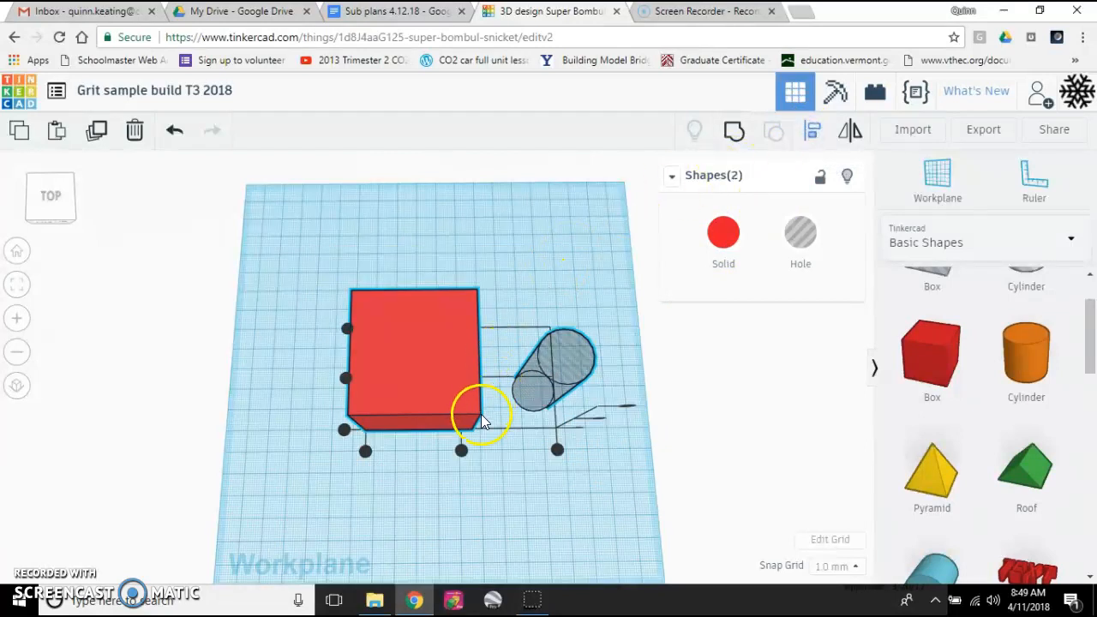
{"action": "left_click", "coordinate": [461, 451]}
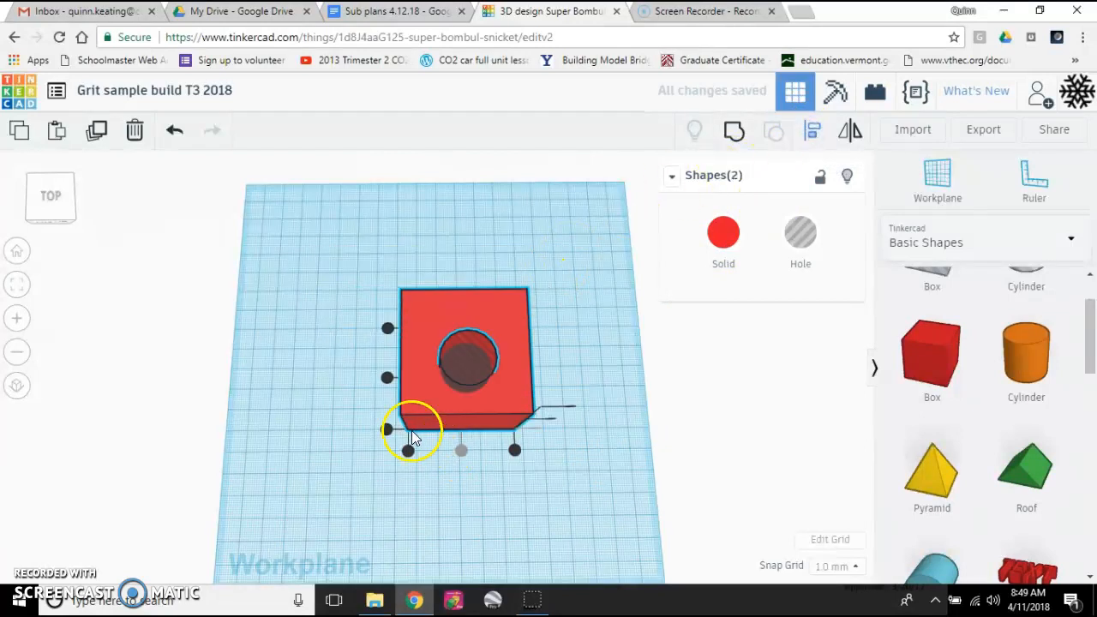
{"action": "left_click", "coordinate": [387, 378]}
{"action": "left_click", "coordinate": [309, 351]}
{"action": "right_click_drag", "start_coordinate": [309, 351], "coordinate": [236, 329]}
{"action": "right_click_drag", "start_coordinate": [298, 306], "coordinate": [306, 283]}
{"action": "left_click", "coordinate": [454, 289]}
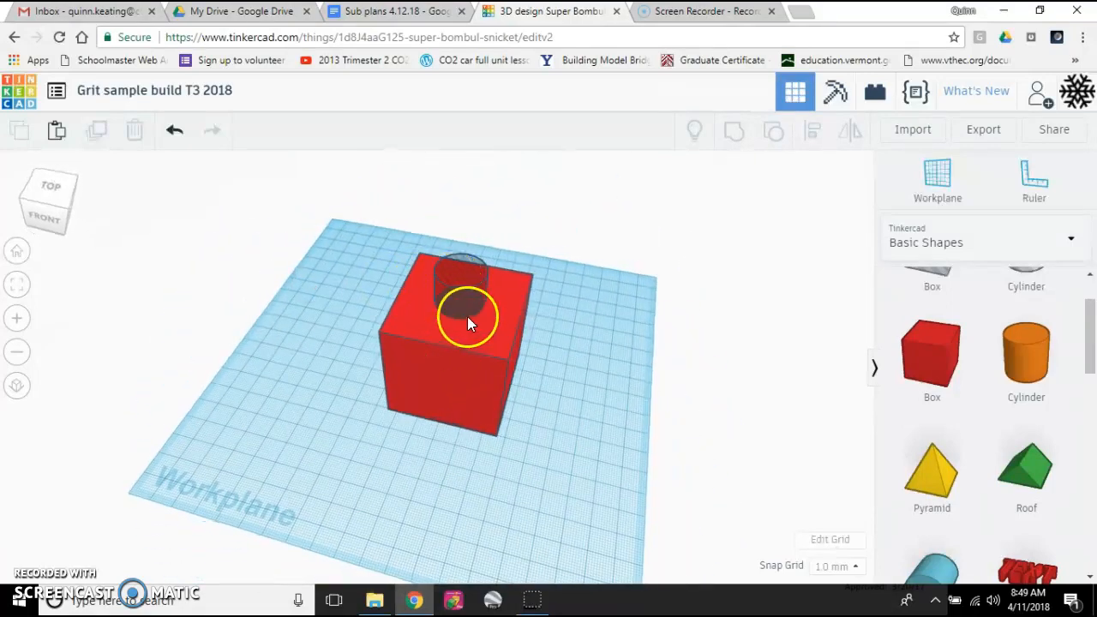
Step: Select the red box and the hole cylinder together and group them so the hole cuts through the box
{"action": "right_click_drag", "start_coordinate": [281, 340], "coordinate": [293, 363]}
{"action": "left_click_drag", "start_coordinate": [309, 216], "coordinate": [568, 488]}
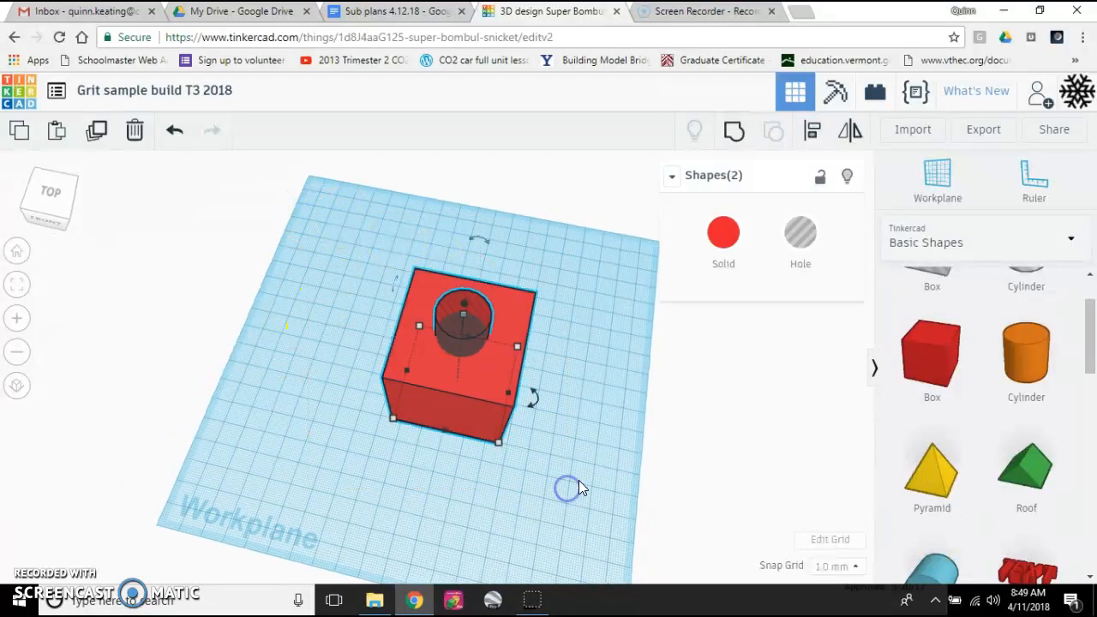
{"action": "left_click", "coordinate": [735, 134]}
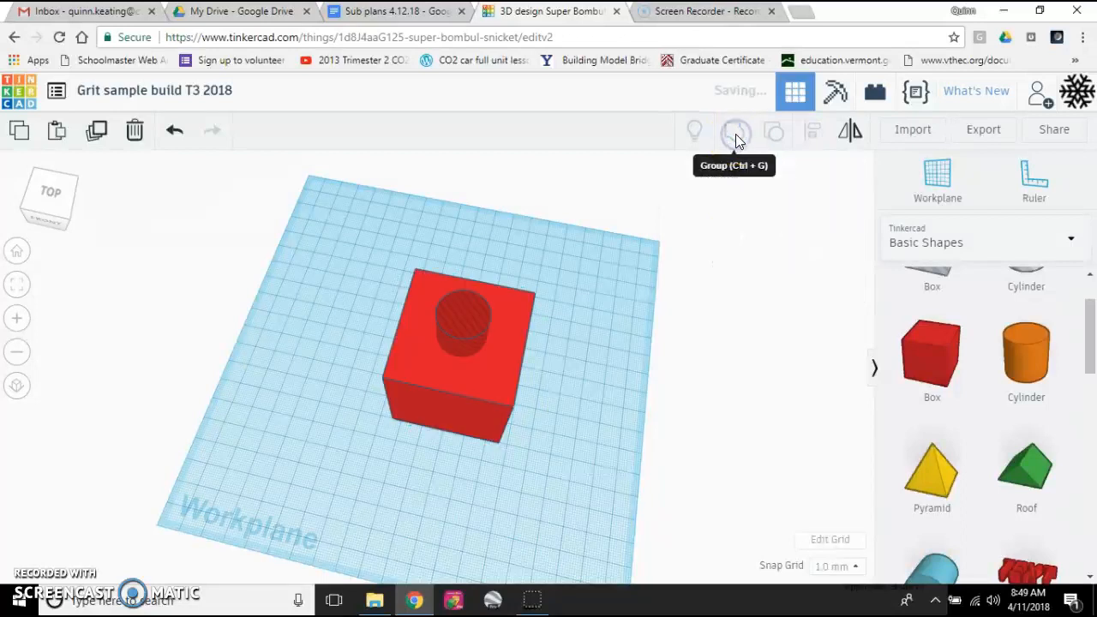
{"action": "left_click", "coordinate": [357, 274]}
{"action": "right_click_drag", "start_coordinate": [359, 274], "coordinate": [293, 284]}
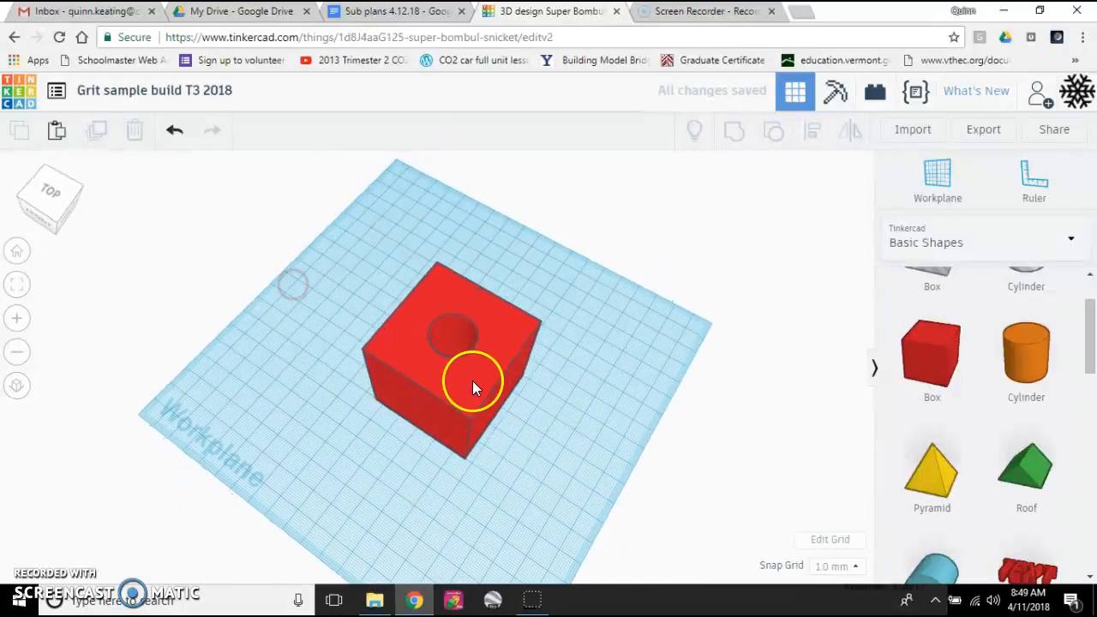
Step: Delete the grouped red box and return to the home view of the empty workplane
{"action": "left_click", "coordinate": [473, 381]}
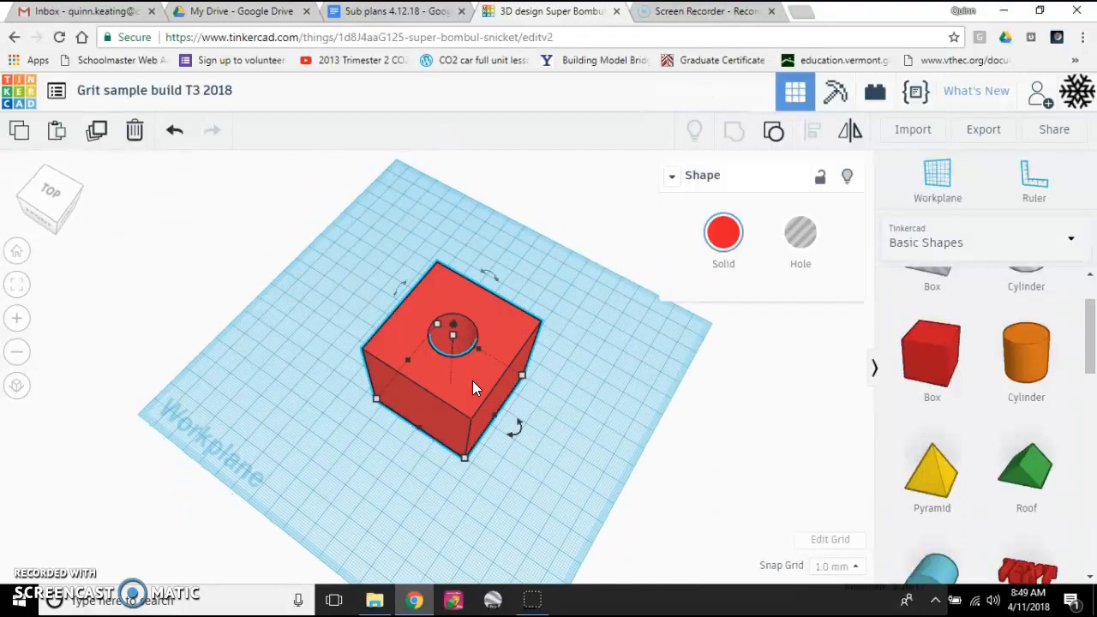
{"action": "key", "text": "Delete"}
{"action": "left_click", "coordinate": [441, 422]}
{"action": "right_click_drag", "start_coordinate": [441, 422], "coordinate": [571, 380]}
{"action": "left_click", "coordinate": [16, 250]}
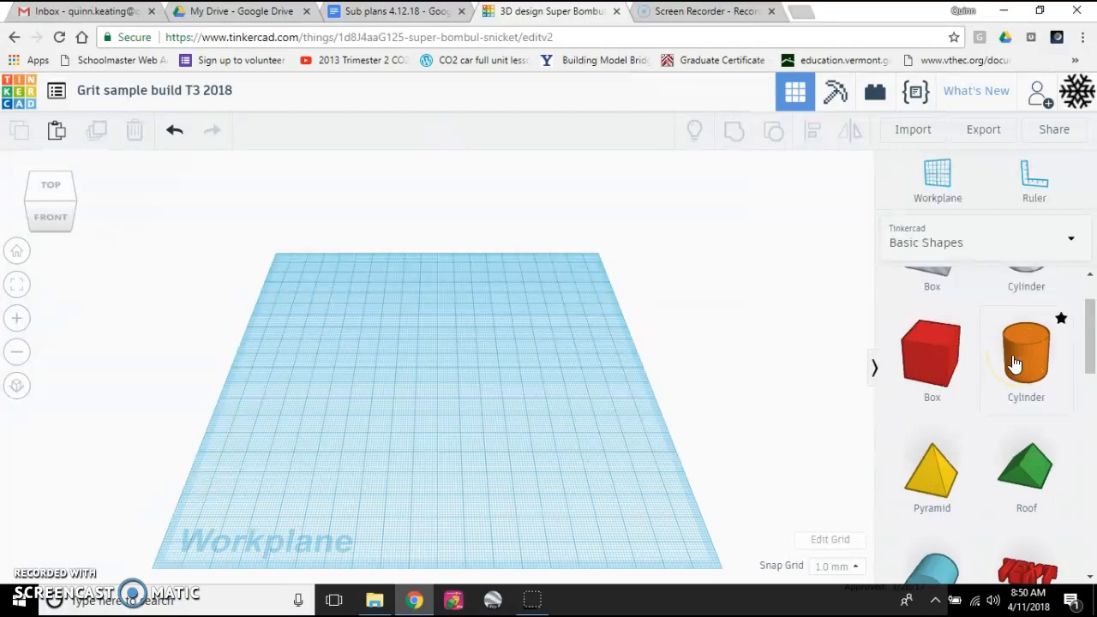
Step: Try stretching a newly placed orange cylinder by one base corner and remove it
{"action": "left_click_drag", "start_coordinate": [1028, 368], "coordinate": [375, 369]}
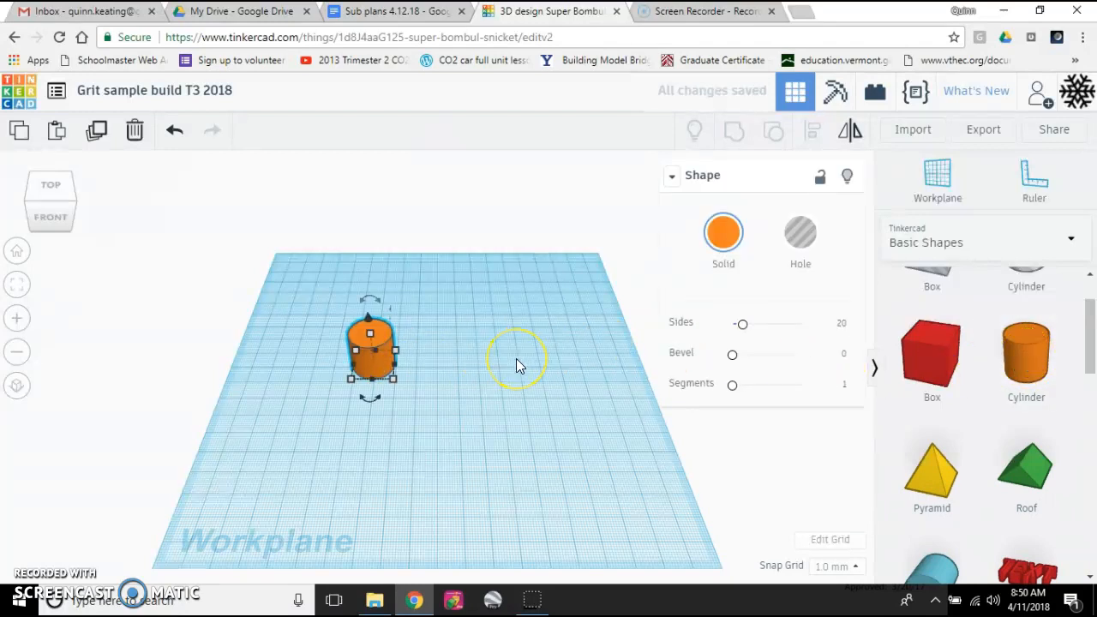
{"action": "mouse_move", "coordinate": [394, 381]}
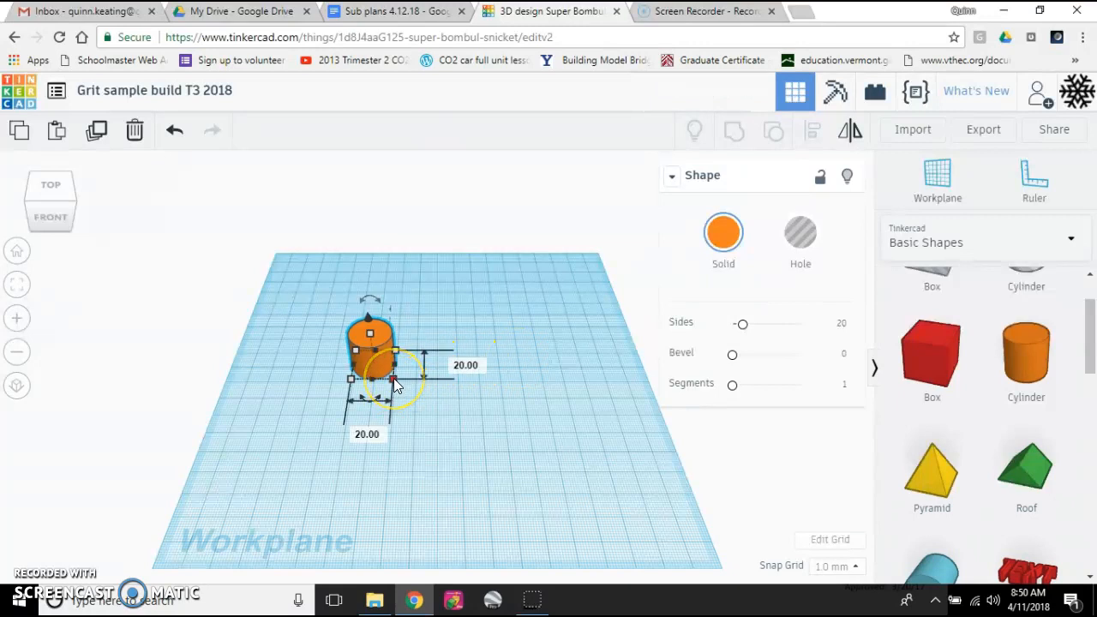
{"action": "left_click_drag", "start_coordinate": [393, 380], "coordinate": [445, 451]}
{"action": "key", "text": "Delete"}
Step: Place a new orange cylinder on the workplane and scale it proportionally to about 69 mm wide
{"action": "left_click_drag", "start_coordinate": [1034, 357], "coordinate": [401, 451]}
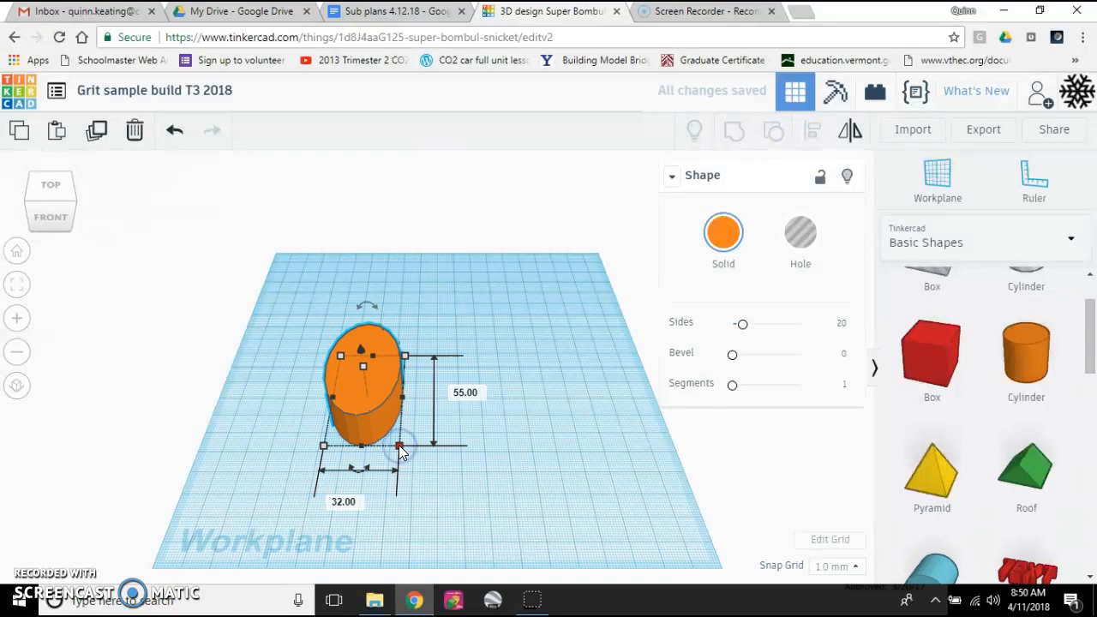
{"action": "key", "text": "ctrl+z"}
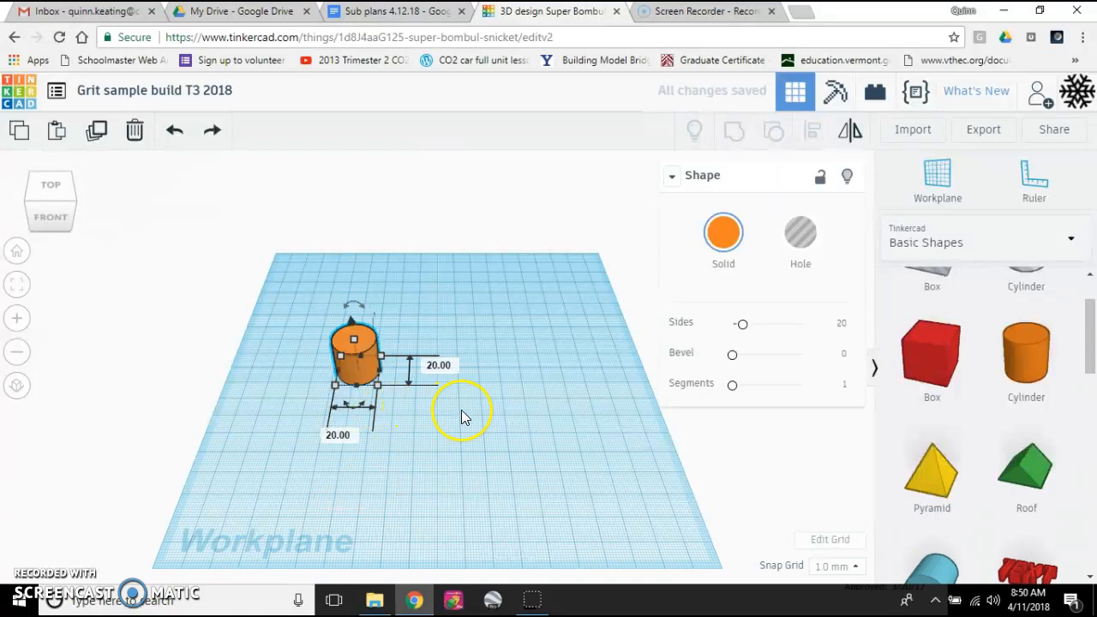
{"action": "left_click", "coordinate": [356, 394]}
{"action": "left_click", "coordinate": [360, 376]}
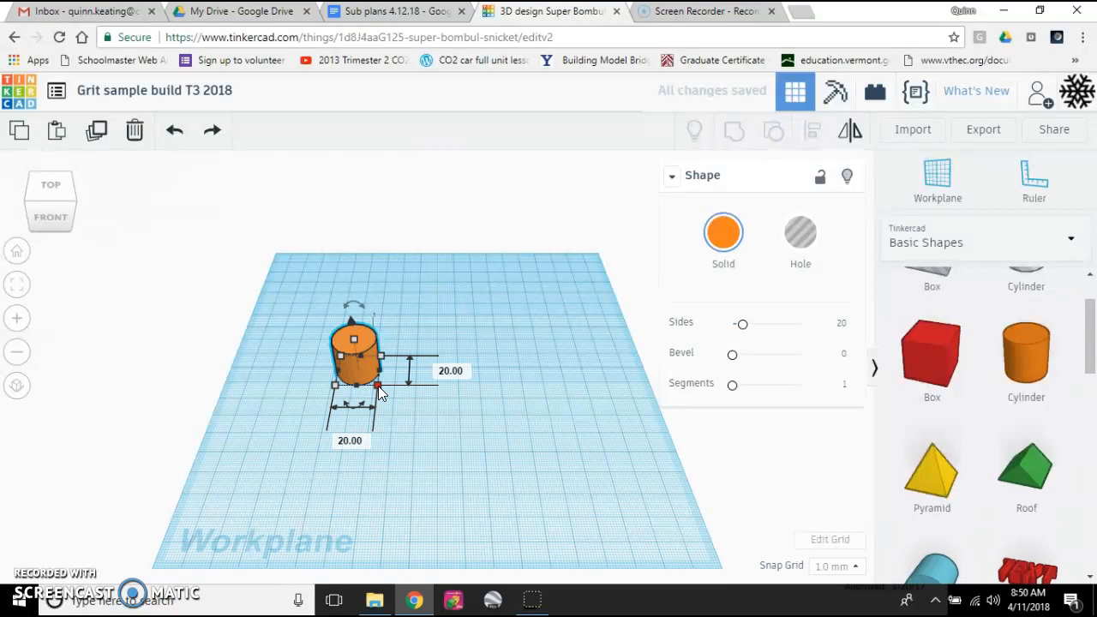
{"action": "left_click_drag", "start_coordinate": [378, 386], "coordinate": [454, 480], "text": "shift"}
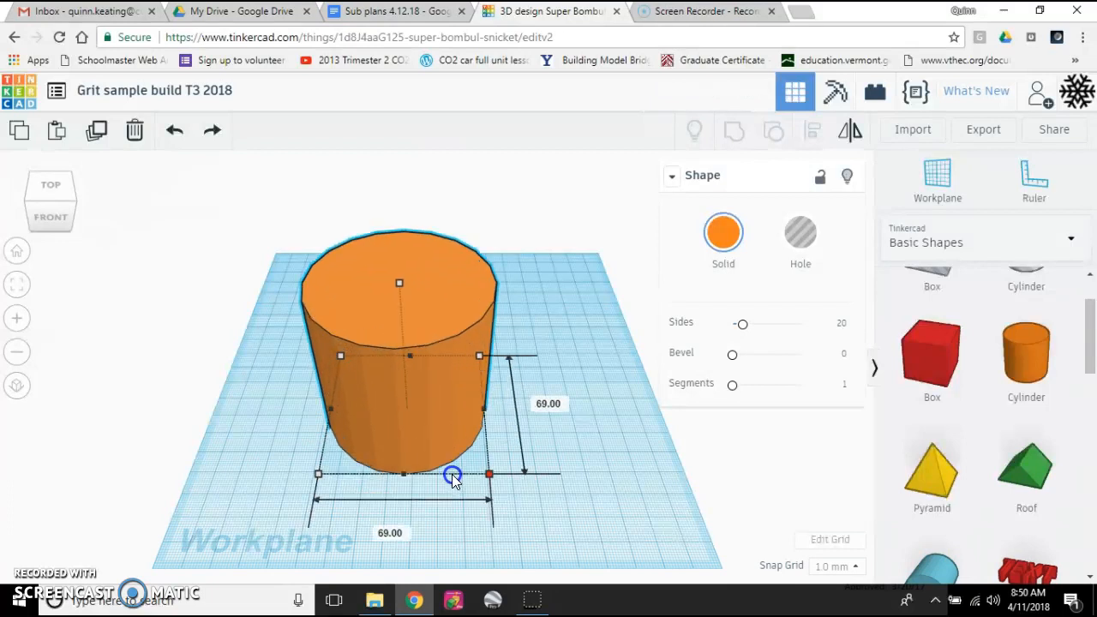
Step: Reduce the orange cylinder's height until it is a thin flat disc on the workplane
{"action": "right_click_drag", "start_coordinate": [585, 388], "coordinate": [570, 331]}
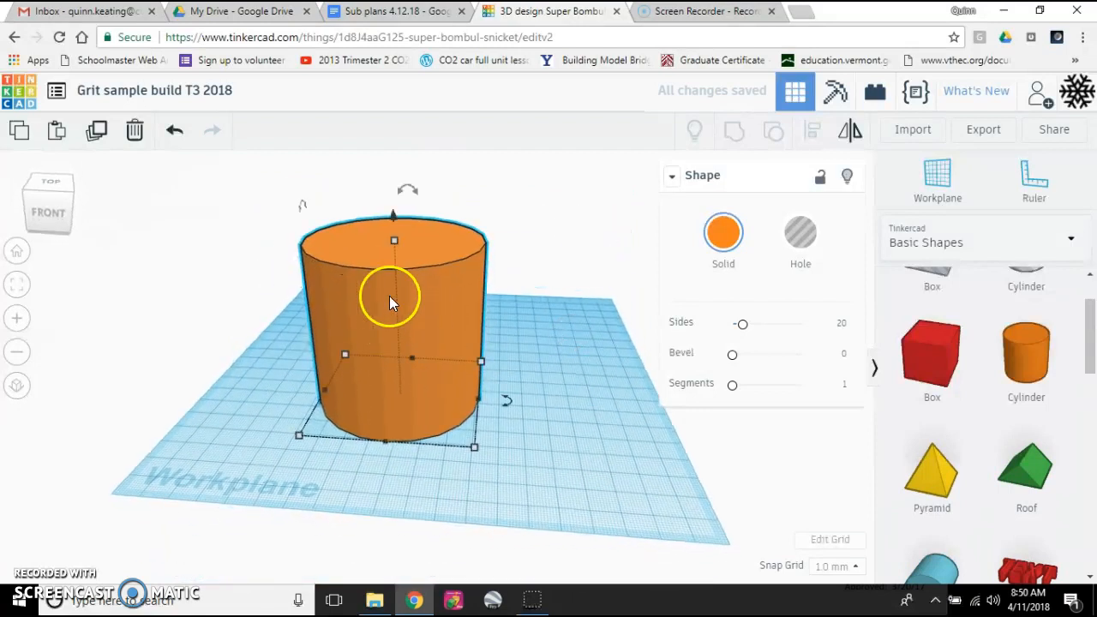
{"action": "mouse_move", "coordinate": [218, 292]}
{"action": "right_mouse_down"}
{"action": "mouse_move", "coordinate": [490, 281]}
{"action": "mouse_move", "coordinate": [294, 303]}
{"action": "mouse_move", "coordinate": [213, 286]}
{"action": "right_mouse_up"}
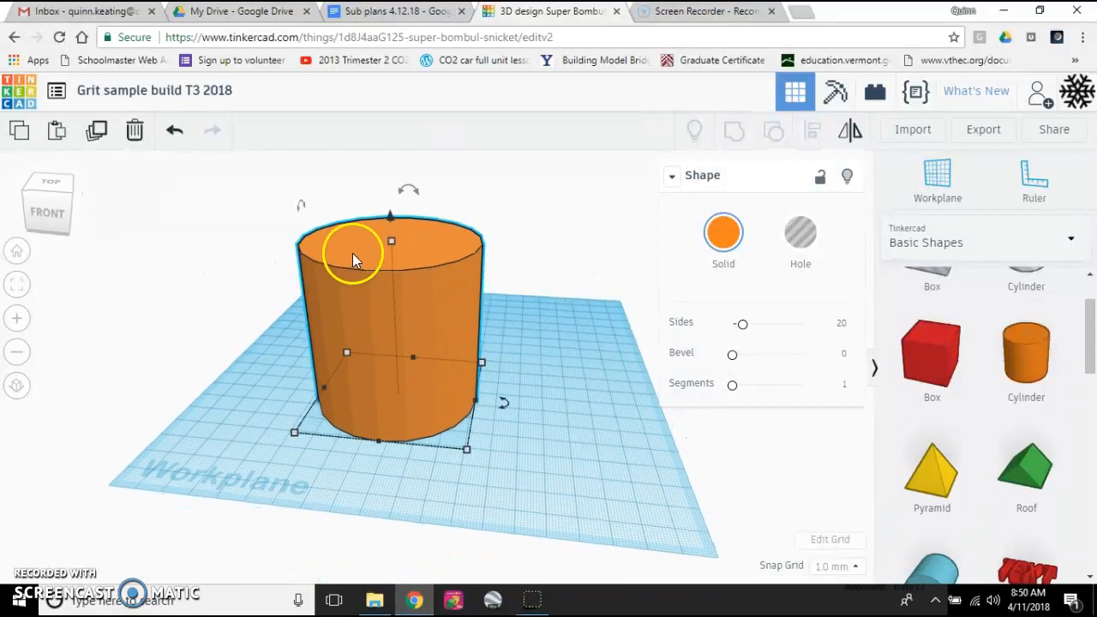
{"action": "left_click_drag", "start_coordinate": [390, 243], "coordinate": [393, 394]}
{"action": "left_click", "coordinate": [521, 431]}
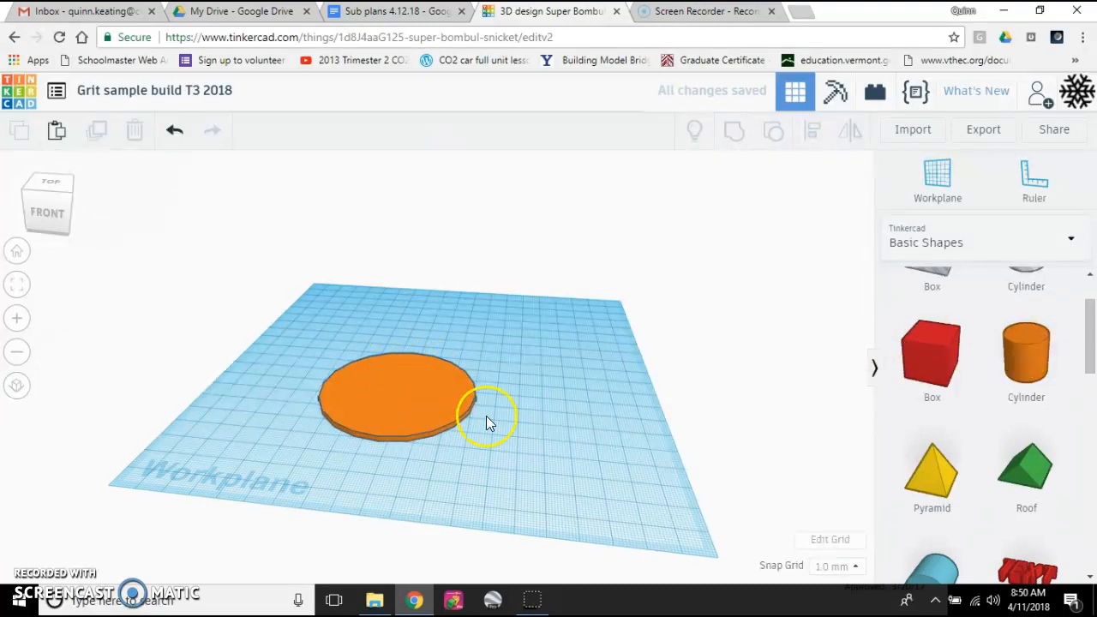
Step: Place a paraboloid beside the orange disc and scale it proportionally to about 65 mm wide
{"action": "right_click_drag", "start_coordinate": [563, 415], "coordinate": [527, 401]}
{"action": "scroll", "coordinate": [980, 404], "scroll_direction": "down", "scroll_amount": 5}
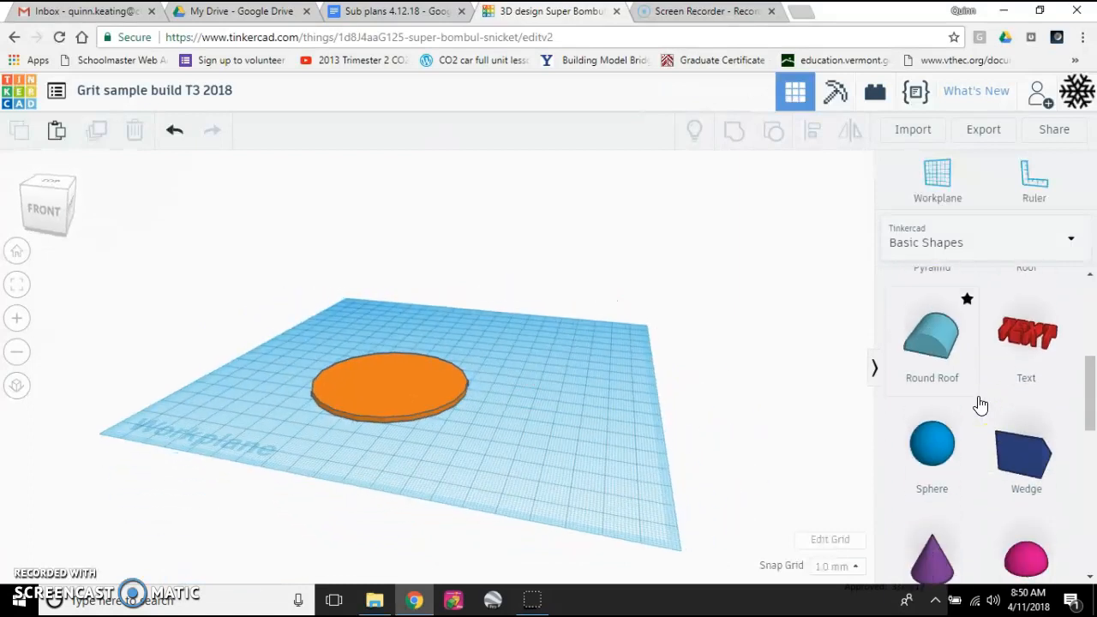
{"action": "scroll", "coordinate": [979, 404], "scroll_direction": "down", "scroll_amount": 2}
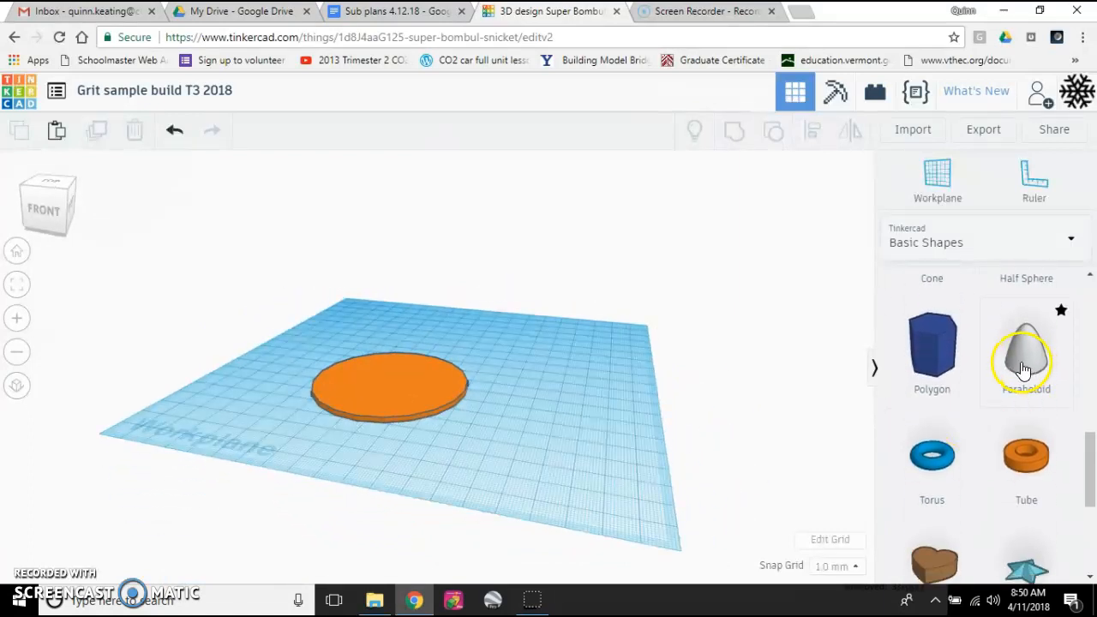
{"action": "left_click_drag", "start_coordinate": [1026, 367], "coordinate": [572, 499]}
{"action": "left_click", "coordinate": [529, 423]}
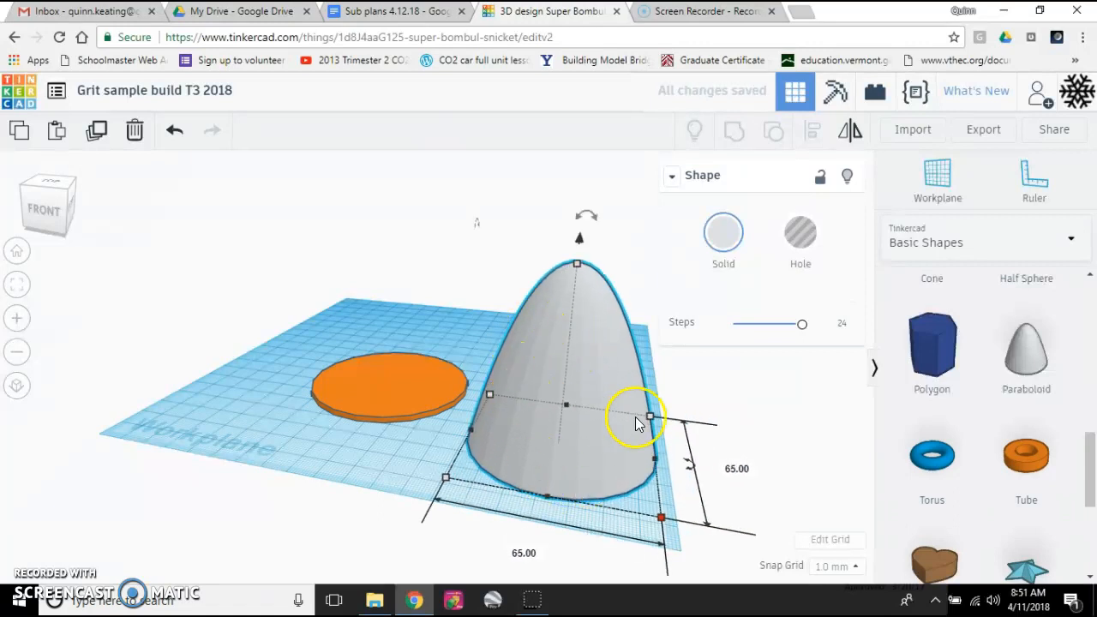
Step: Mirror the paraboloid vertically so its wide flat end faces up
{"action": "left_click", "coordinate": [849, 147]}
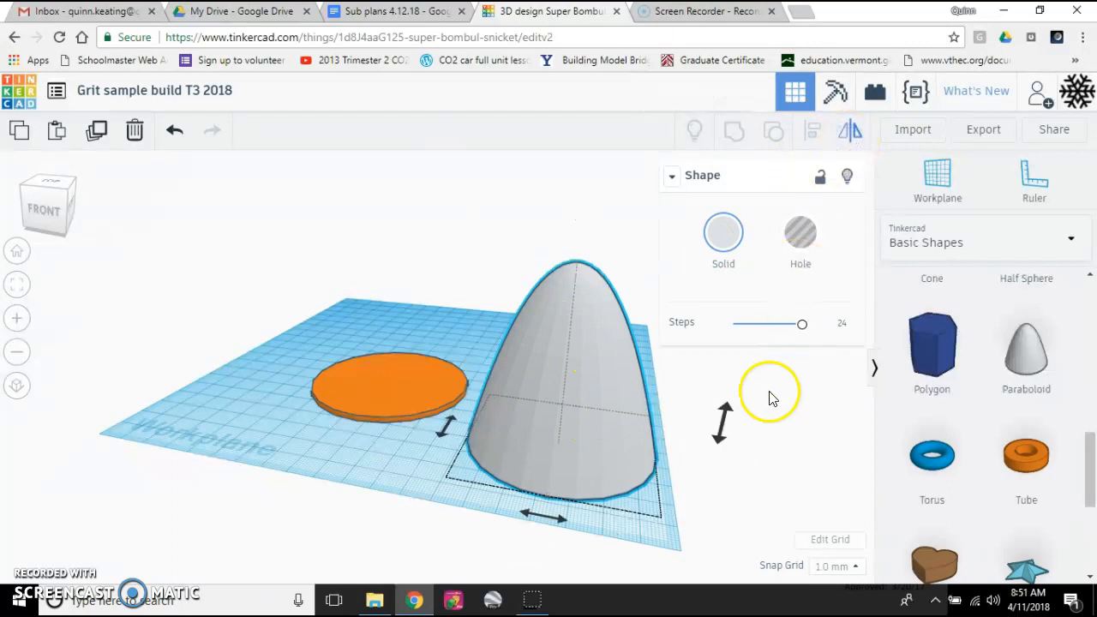
{"action": "left_click", "coordinate": [722, 420]}
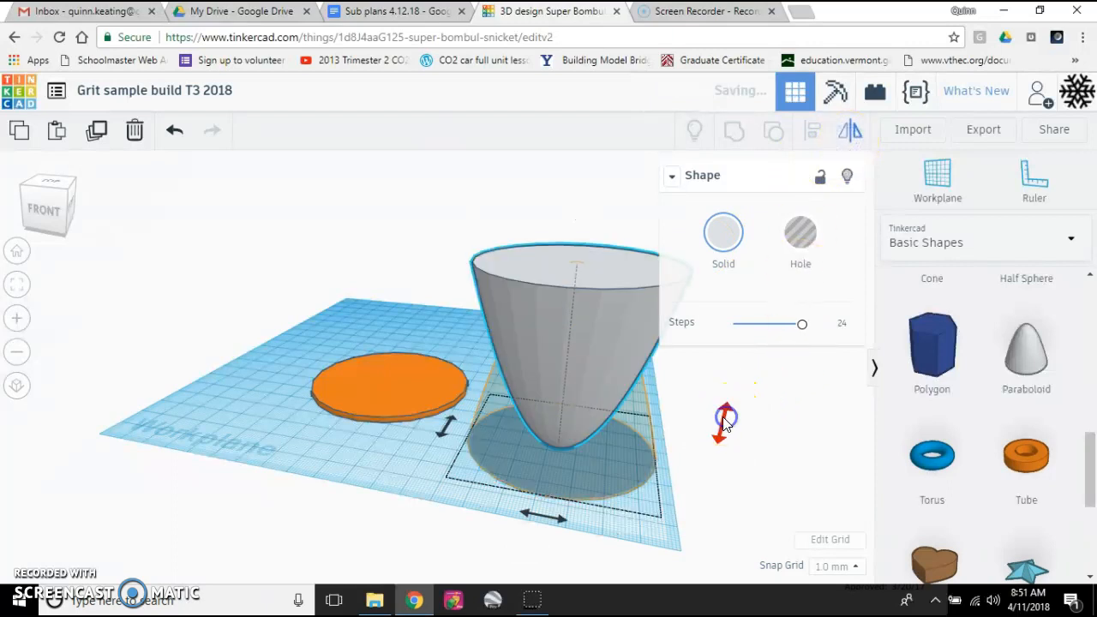
{"action": "left_click", "coordinate": [284, 266]}
{"action": "right_click_drag", "start_coordinate": [340, 237], "coordinate": [317, 299]}
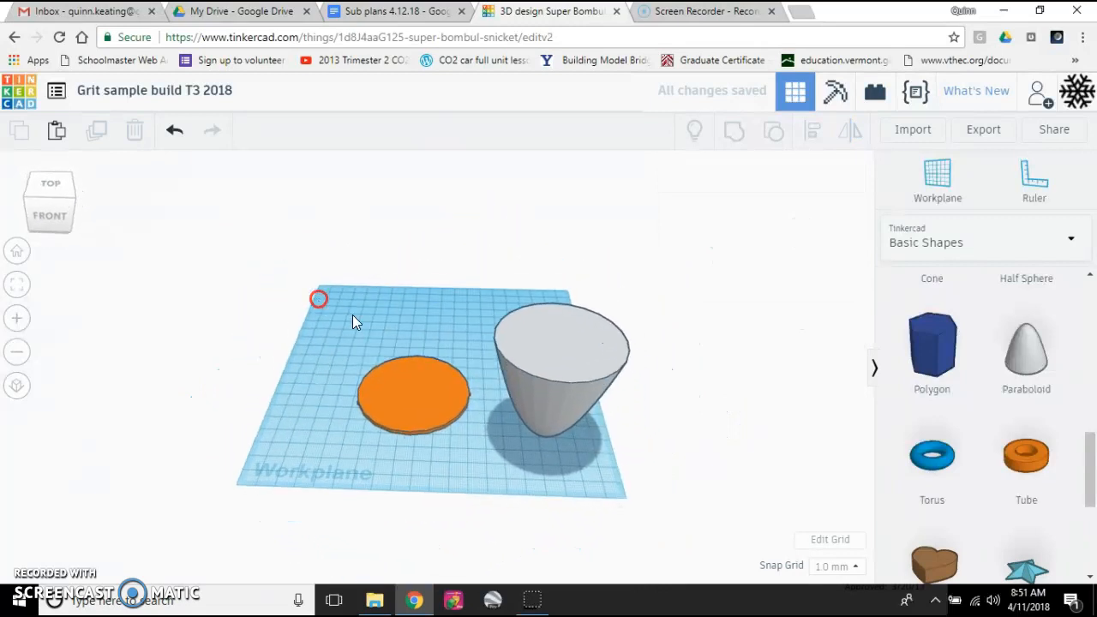
Step: Select the disc and the inverted paraboloid together and align their centres along both horizontal directions
{"action": "left_click", "coordinate": [562, 377]}
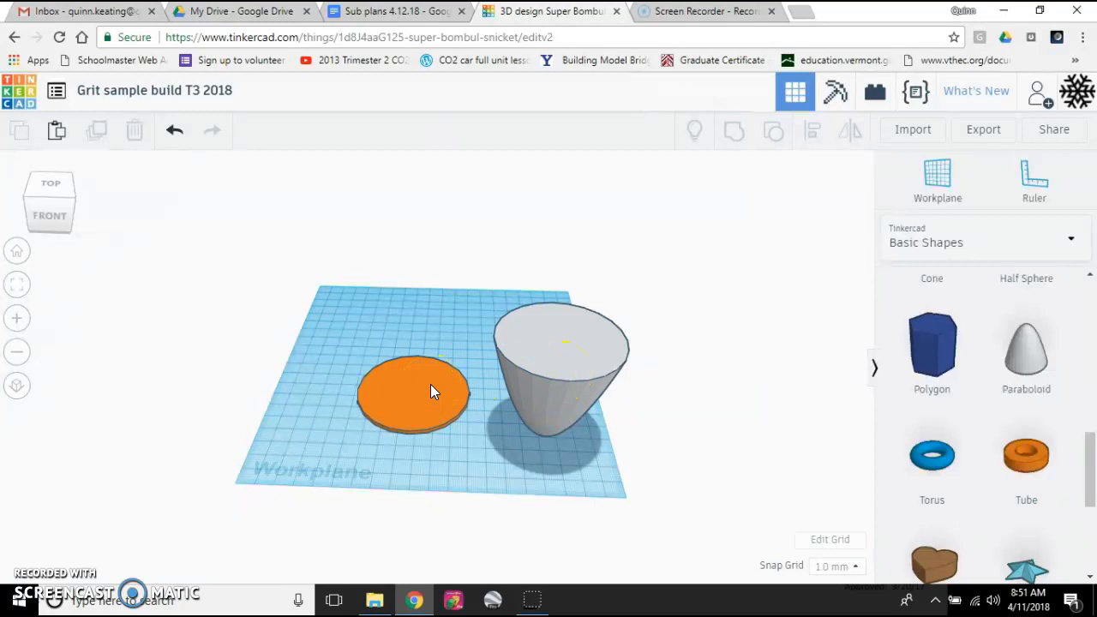
{"action": "left_click", "coordinate": [506, 395]}
{"action": "left_click_drag", "start_coordinate": [539, 387], "coordinate": [611, 493]}
{"action": "left_click", "coordinate": [329, 309]}
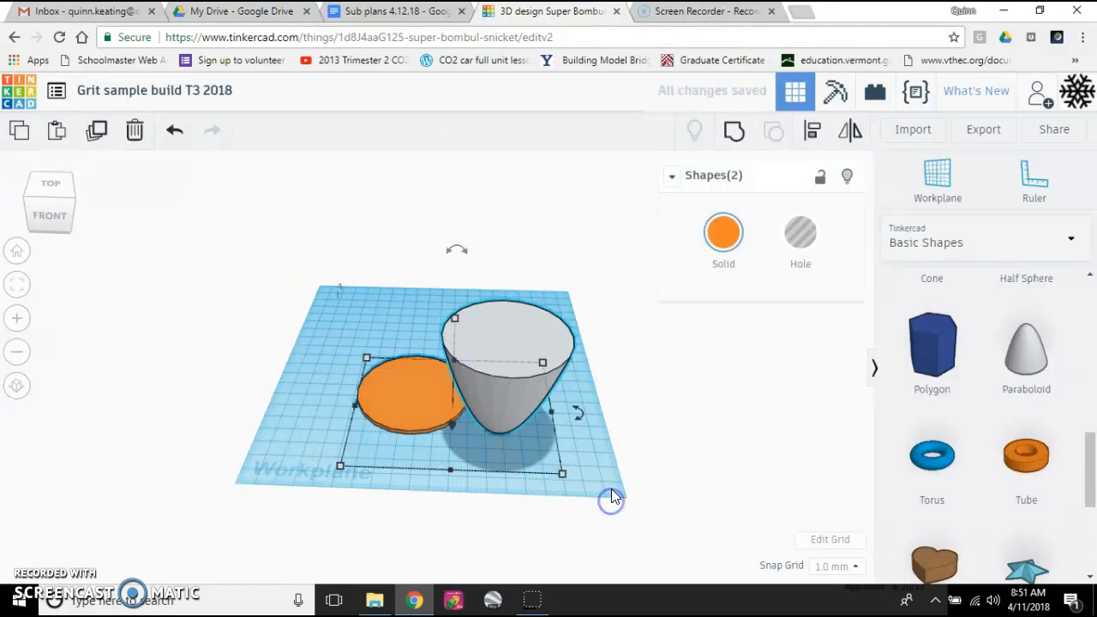
{"action": "left_click", "coordinate": [811, 137]}
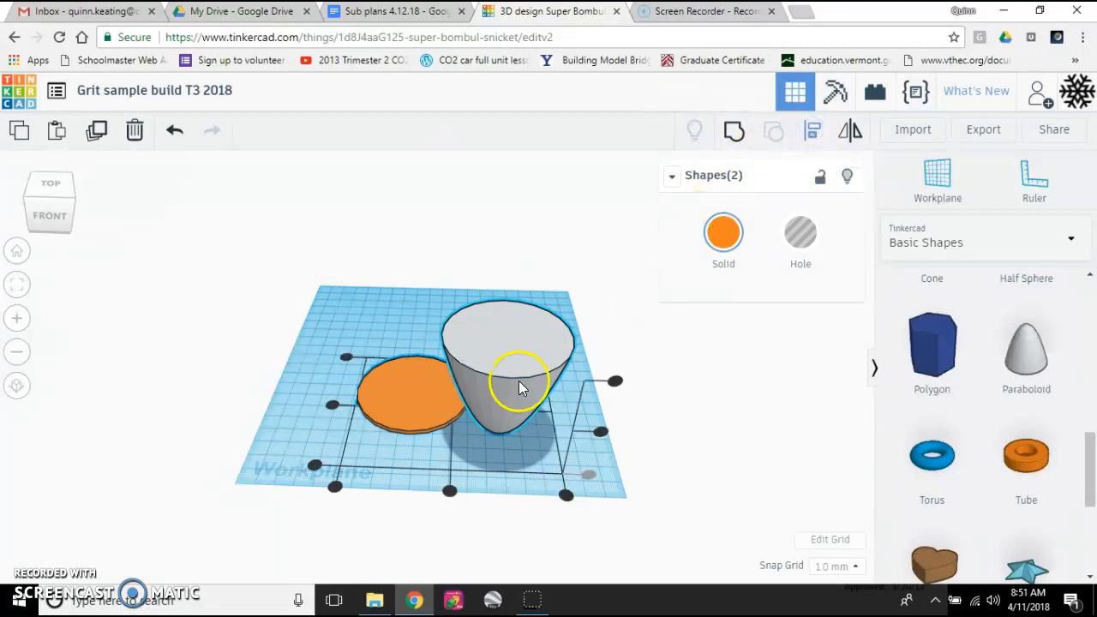
{"action": "left_click", "coordinate": [450, 490]}
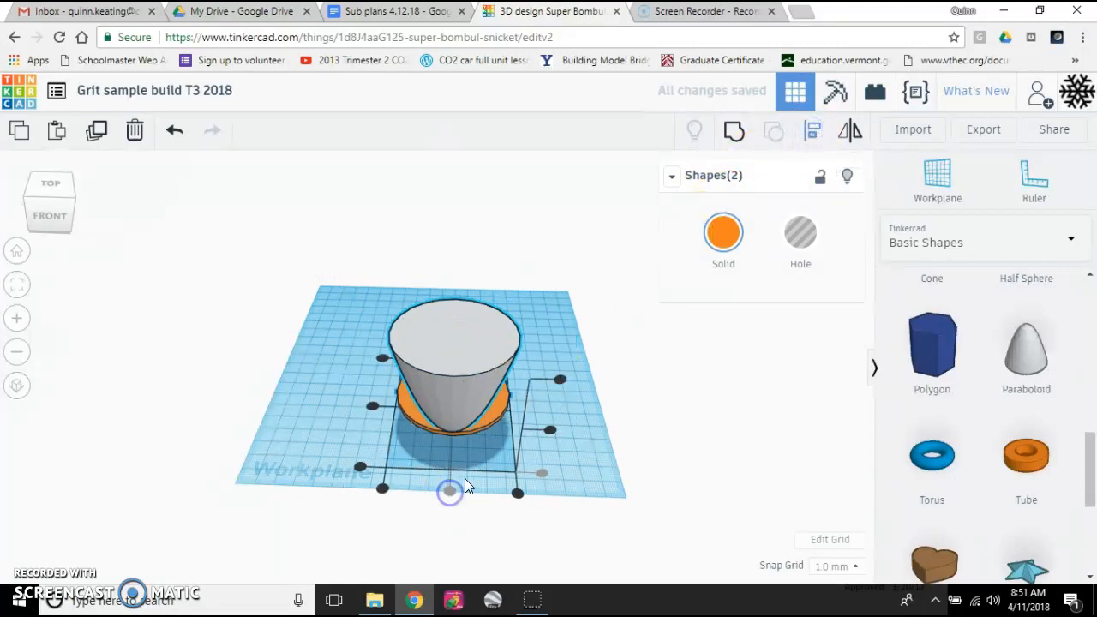
{"action": "left_click", "coordinate": [370, 408]}
Step: Select the disc and the inverted paraboloid together and group them into one goblet shape
{"action": "right_click_drag", "start_coordinate": [299, 387], "coordinate": [343, 374]}
{"action": "left_click", "coordinate": [335, 292]}
{"action": "right_click_drag", "start_coordinate": [335, 291], "coordinate": [301, 268]}
{"action": "left_click_drag", "start_coordinate": [328, 249], "coordinate": [546, 467]}
{"action": "left_click", "coordinate": [733, 131]}
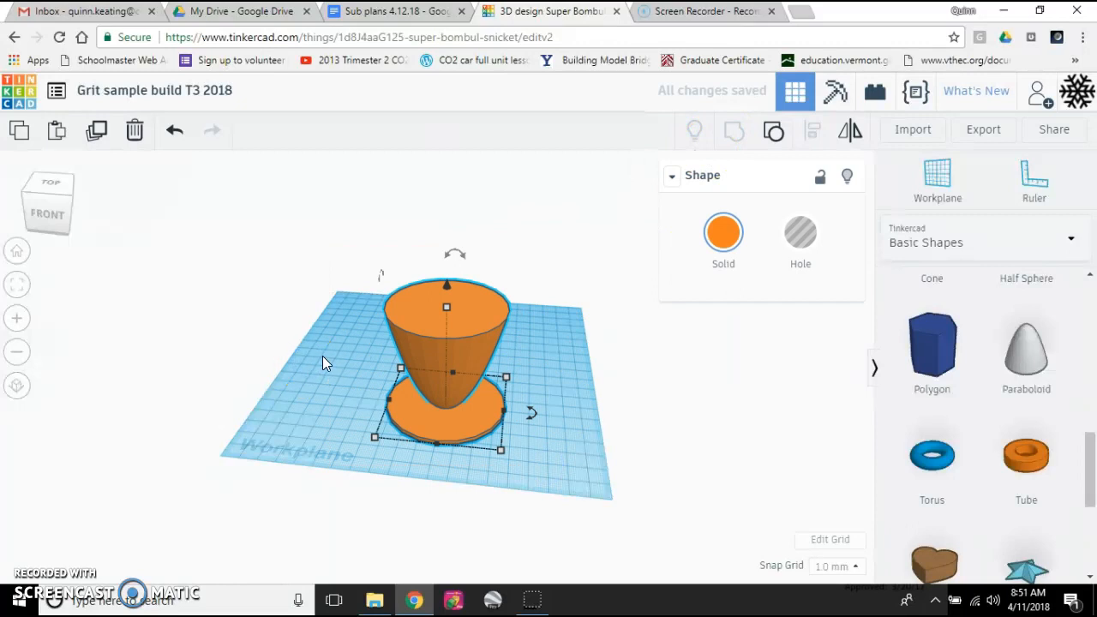
Step: Move the grouped goblet a short distance across the workplane and inspect it from several angles
{"action": "left_click", "coordinate": [343, 338]}
{"action": "left_click_drag", "start_coordinate": [423, 351], "coordinate": [450, 360]}
{"action": "left_click", "coordinate": [569, 365]}
{"action": "mouse_move", "coordinate": [570, 368]}
{"action": "right_mouse_down"}
{"action": "mouse_move", "coordinate": [388, 338]}
{"action": "mouse_move", "coordinate": [517, 369]}
{"action": "mouse_move", "coordinate": [583, 369]}
{"action": "right_mouse_up"}
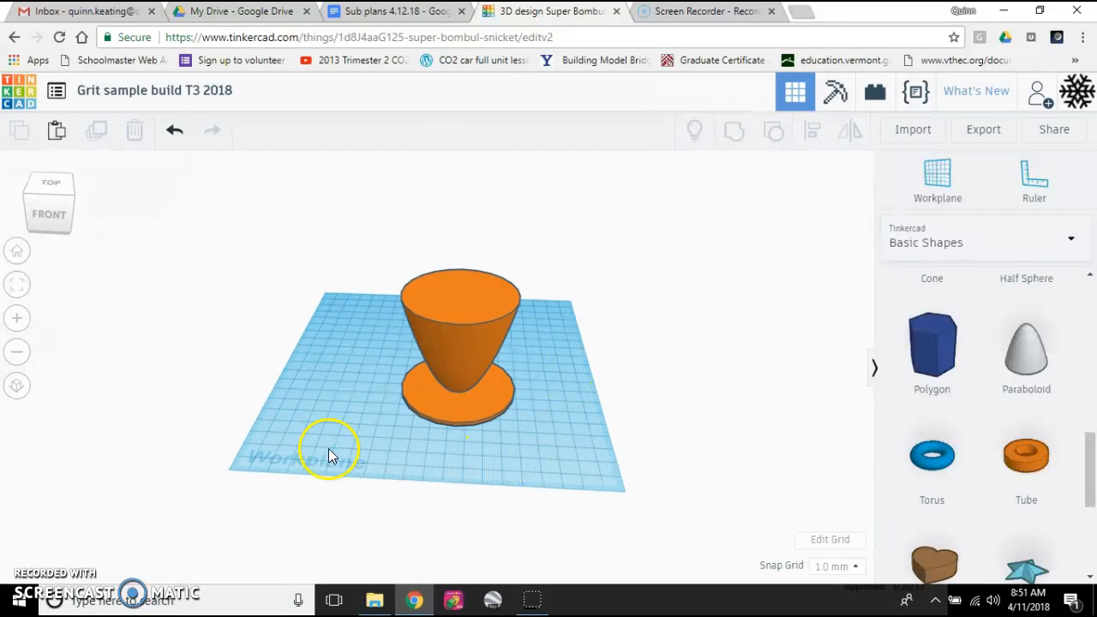
{"action": "right_click_drag", "start_coordinate": [507, 459], "coordinate": [478, 481]}
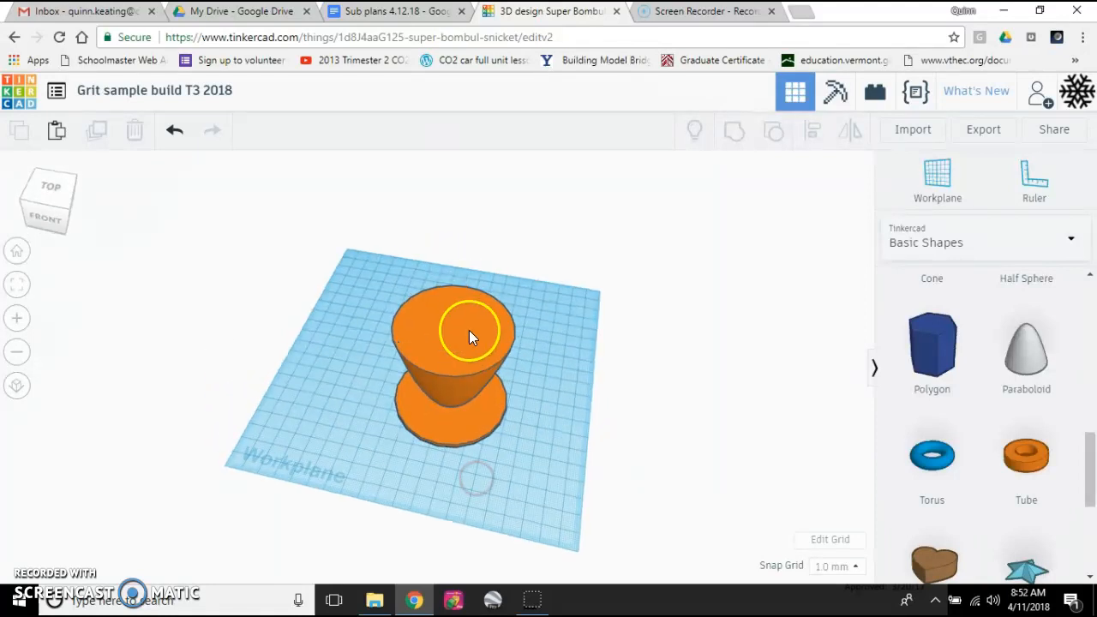
{"action": "right_click_drag", "start_coordinate": [433, 345], "coordinate": [391, 368]}
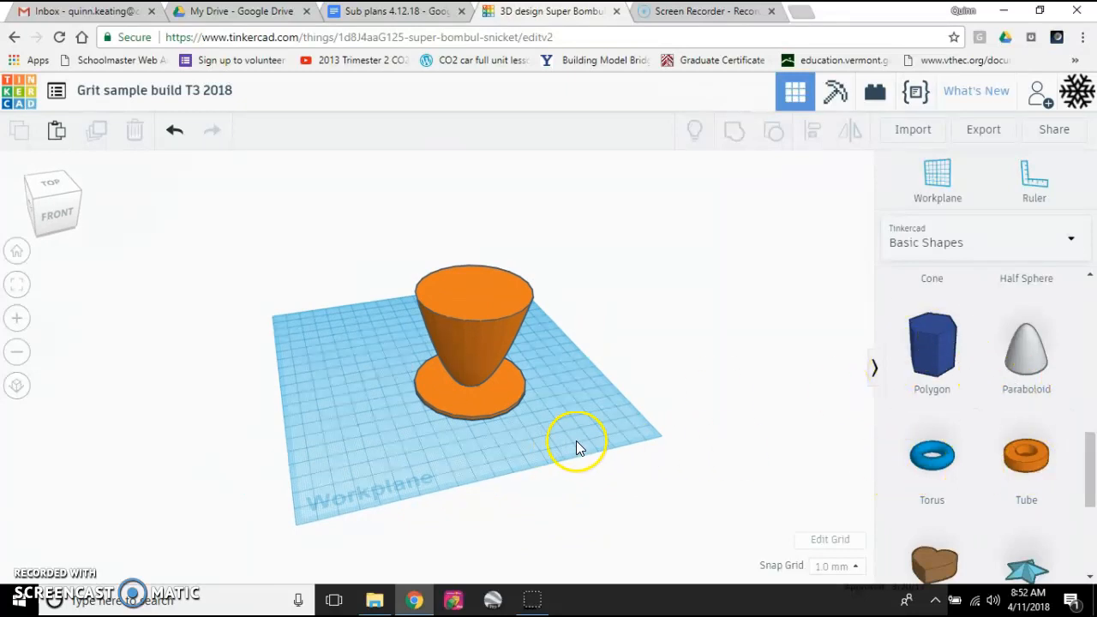
Step: Set a new workplane on the flat top face of the goblet
{"action": "left_click", "coordinate": [937, 187]}
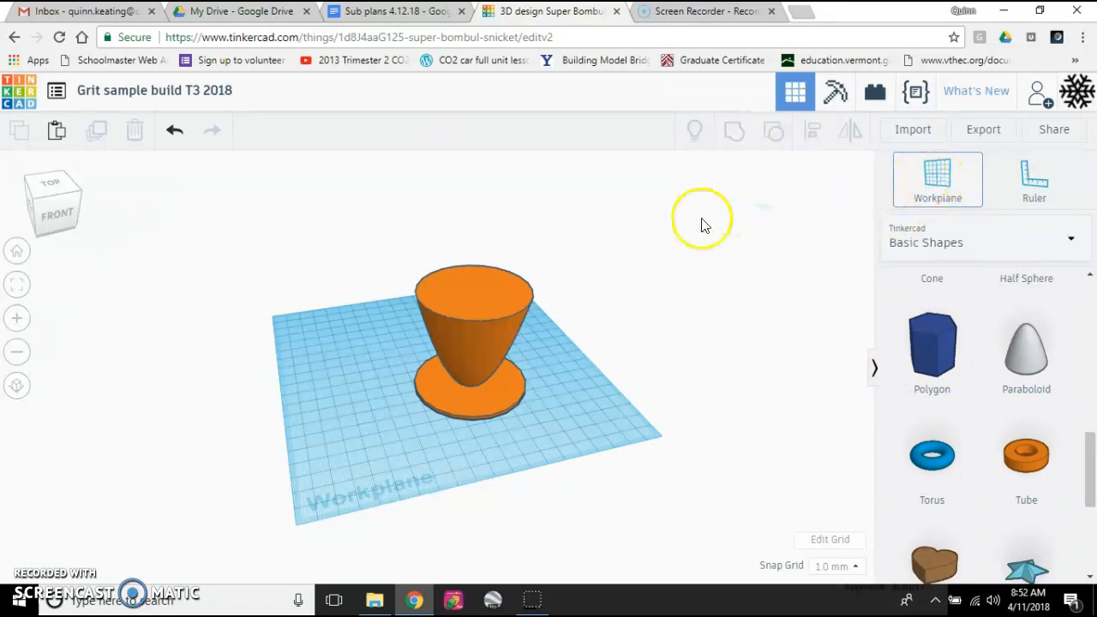
{"action": "left_click", "coordinate": [463, 294]}
{"action": "right_click_drag", "start_coordinate": [373, 348], "coordinate": [268, 362]}
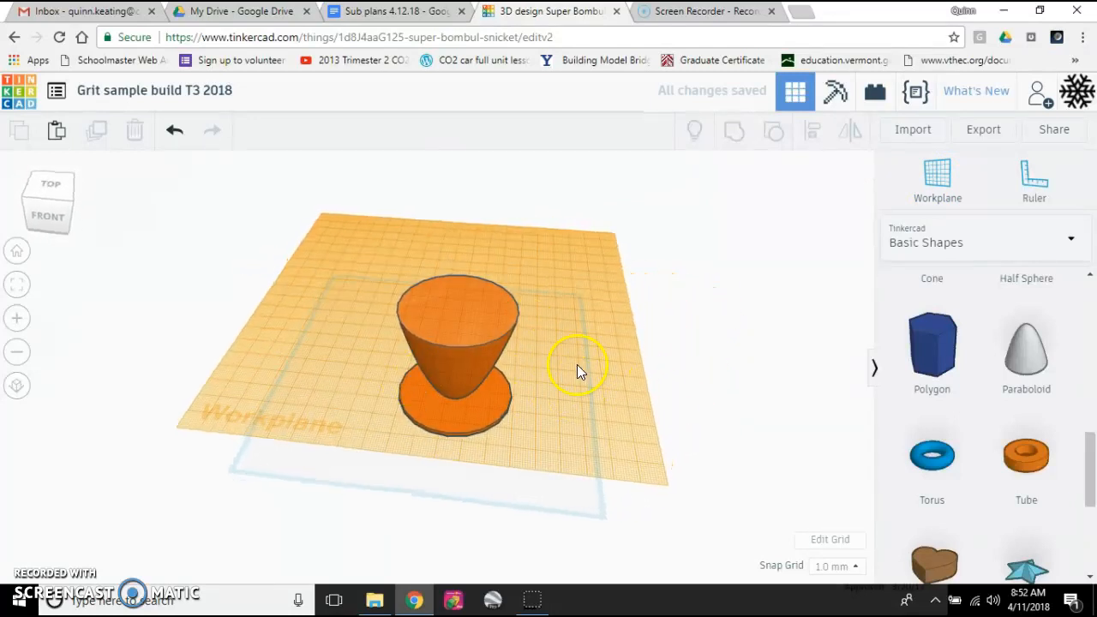
{"action": "right_click_drag", "start_coordinate": [577, 364], "coordinate": [578, 357]}
{"action": "right_click_drag", "start_coordinate": [559, 395], "coordinate": [525, 414]}
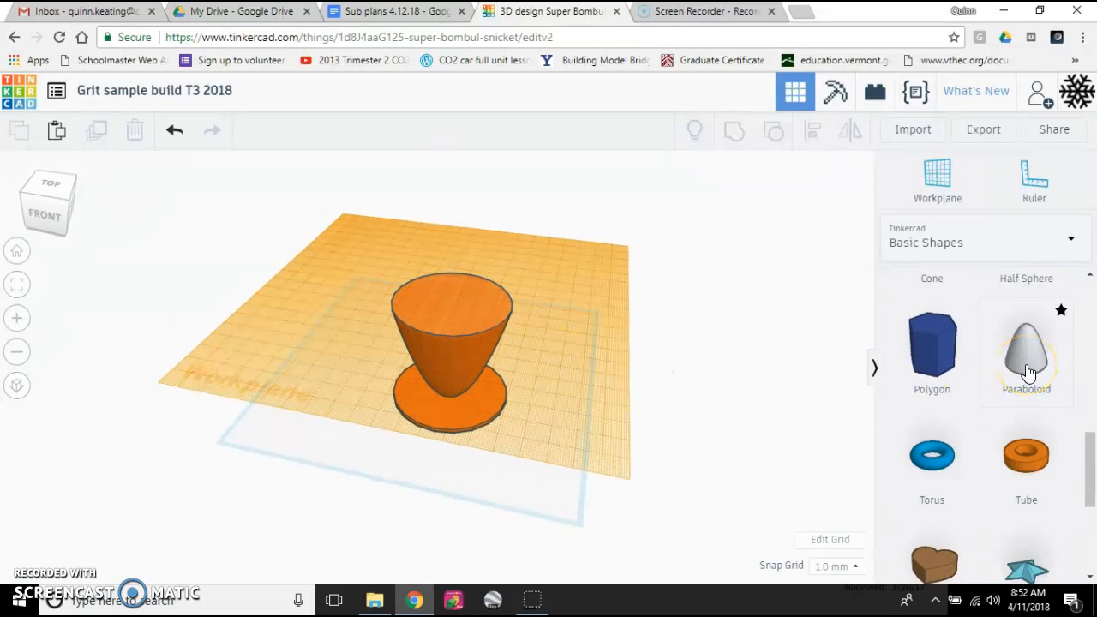
Step: Place a second paraboloid about 68 mm wide on the raised workplane and mirror it vertically
{"action": "left_click_drag", "start_coordinate": [843, 369], "coordinate": [562, 377]}
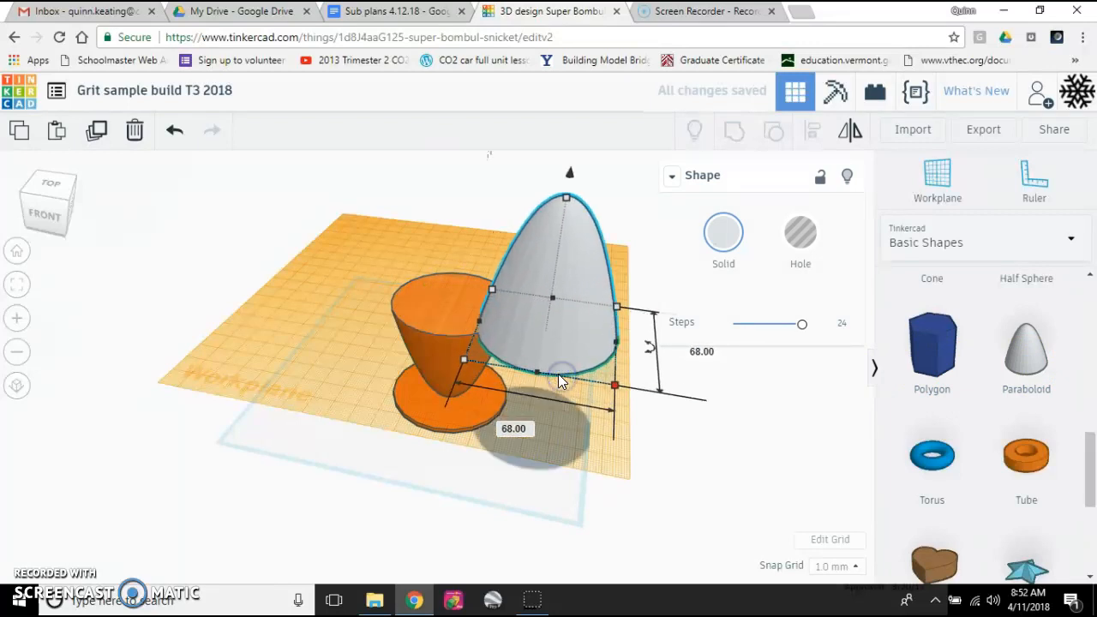
{"action": "left_click", "coordinate": [852, 129]}
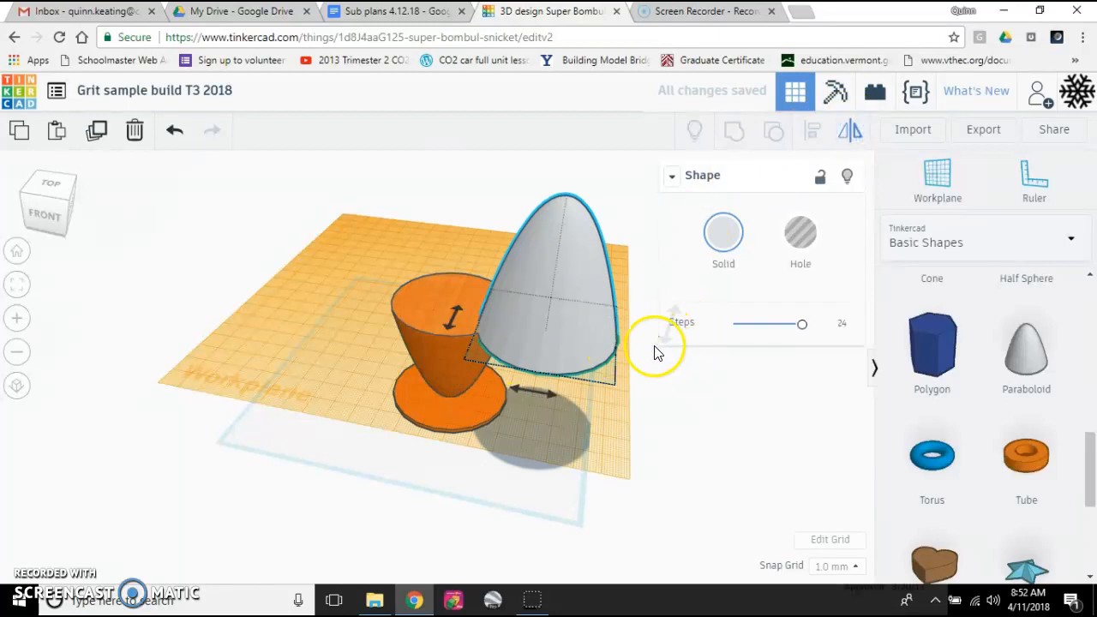
{"action": "middle_click_drag", "start_coordinate": [586, 349], "coordinate": [572, 352]}
{"action": "left_click", "coordinate": [579, 344]}
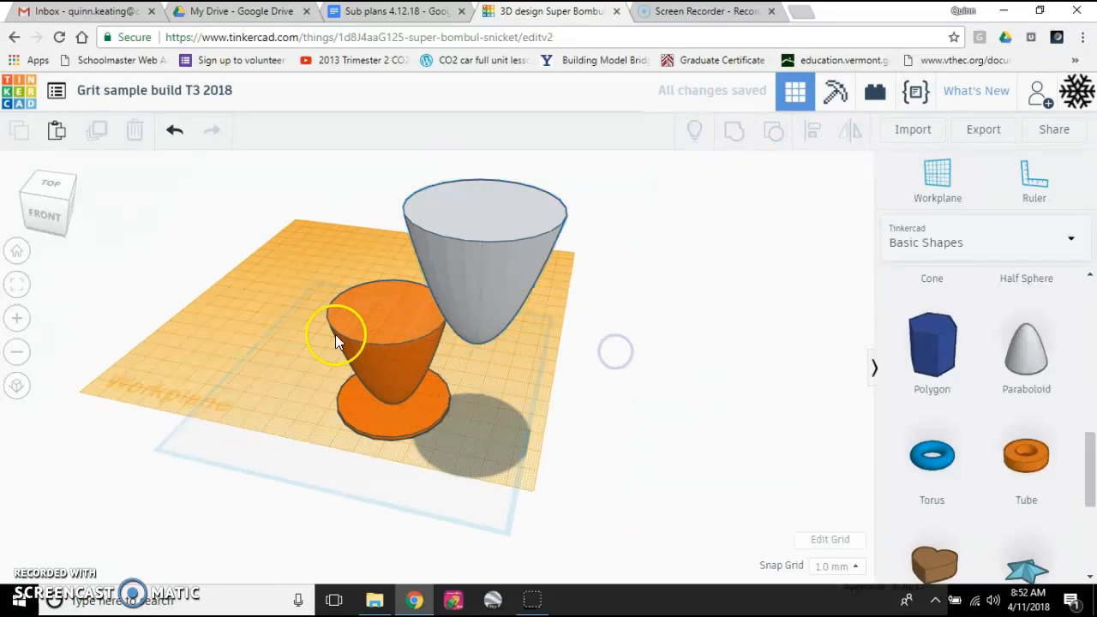
{"action": "right_click_drag", "start_coordinate": [274, 335], "coordinate": [569, 235]}
{"action": "right_click_drag", "start_coordinate": [644, 273], "coordinate": [550, 281]}
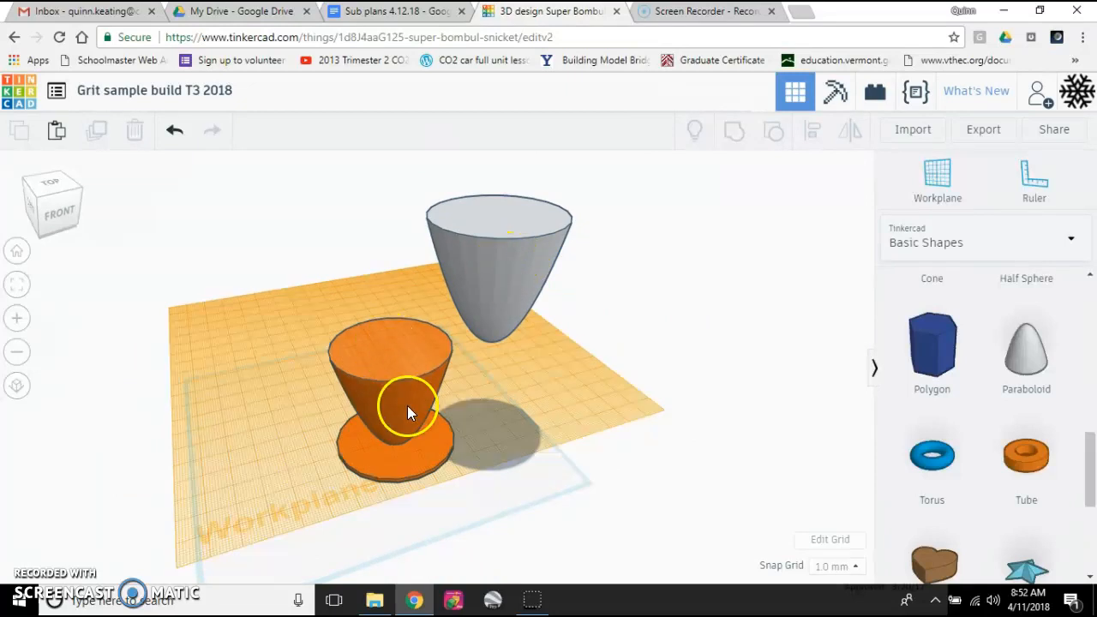
Step: Turn the upper inverted paraboloid into a hole shape
{"action": "left_click", "coordinate": [500, 281]}
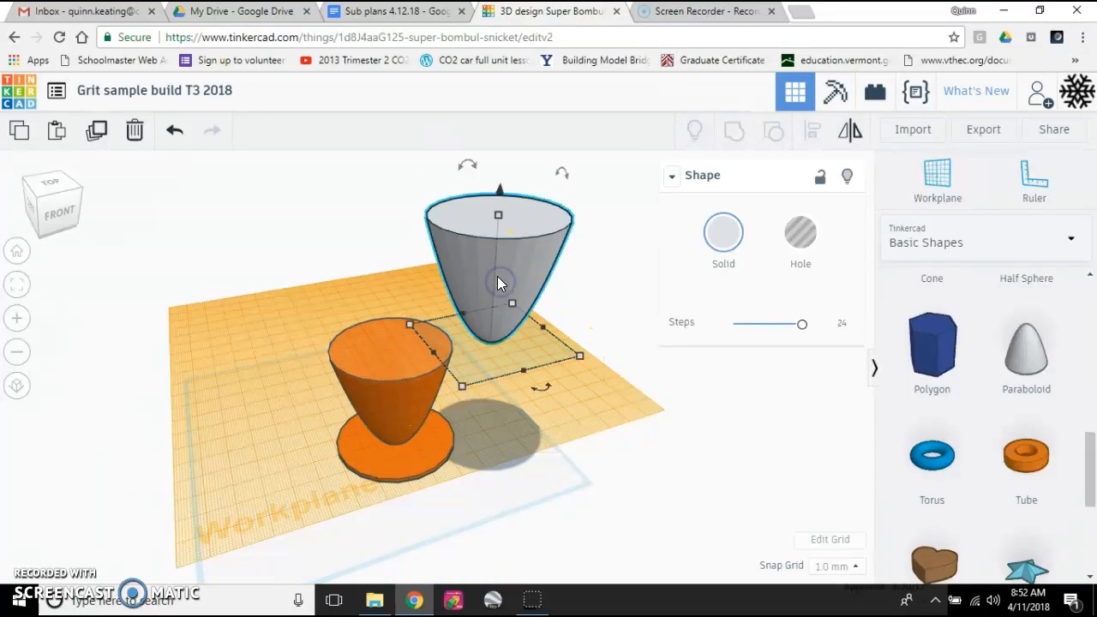
{"action": "left_click", "coordinate": [799, 247]}
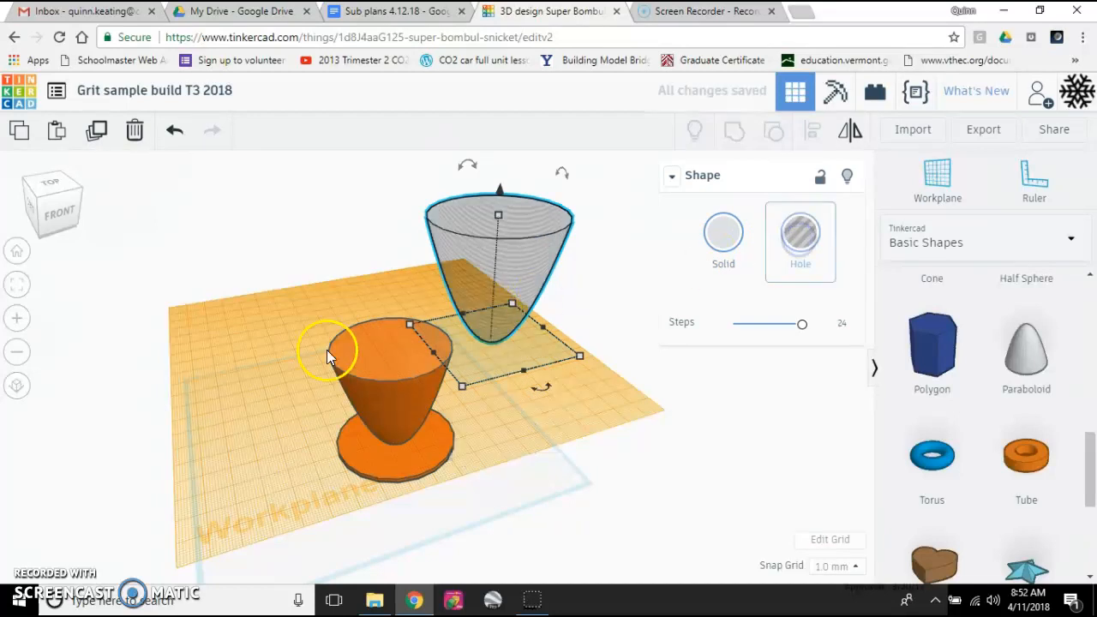
{"action": "left_click", "coordinate": [532, 450]}
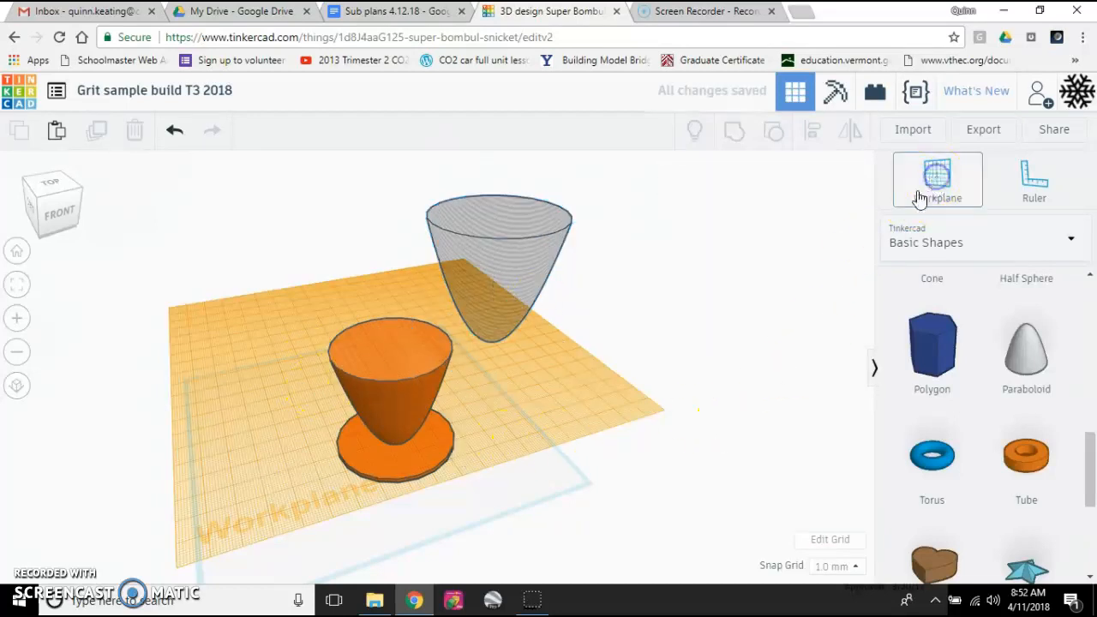
Step: Return the workplane to the original base grid beneath the goblet
{"action": "left_click", "coordinate": [529, 466]}
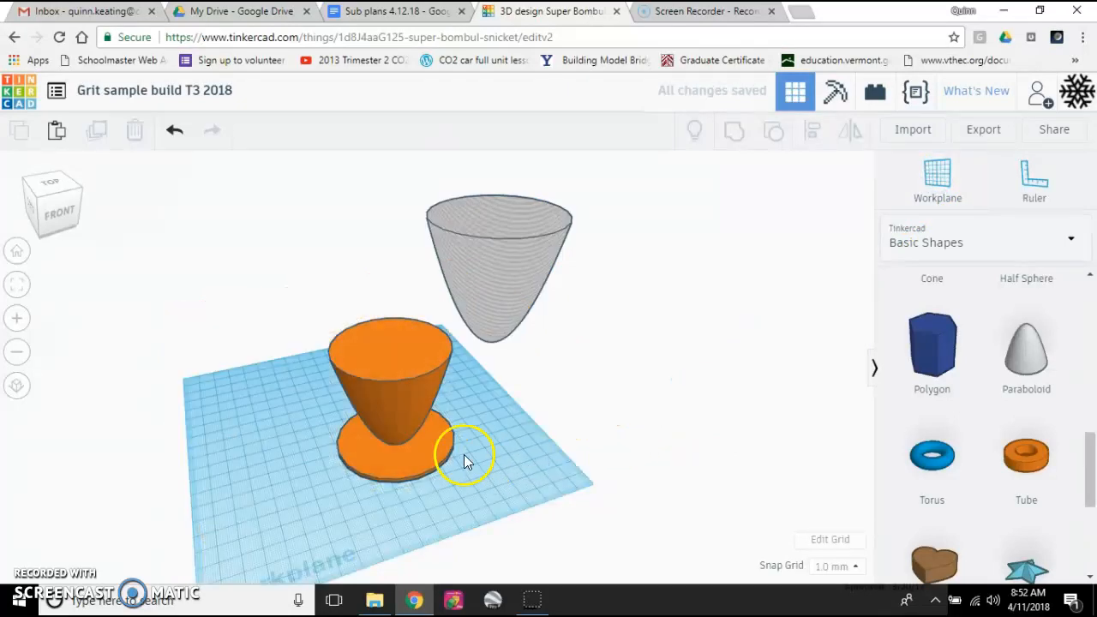
{"action": "right_click_drag", "start_coordinate": [296, 433], "coordinate": [313, 420]}
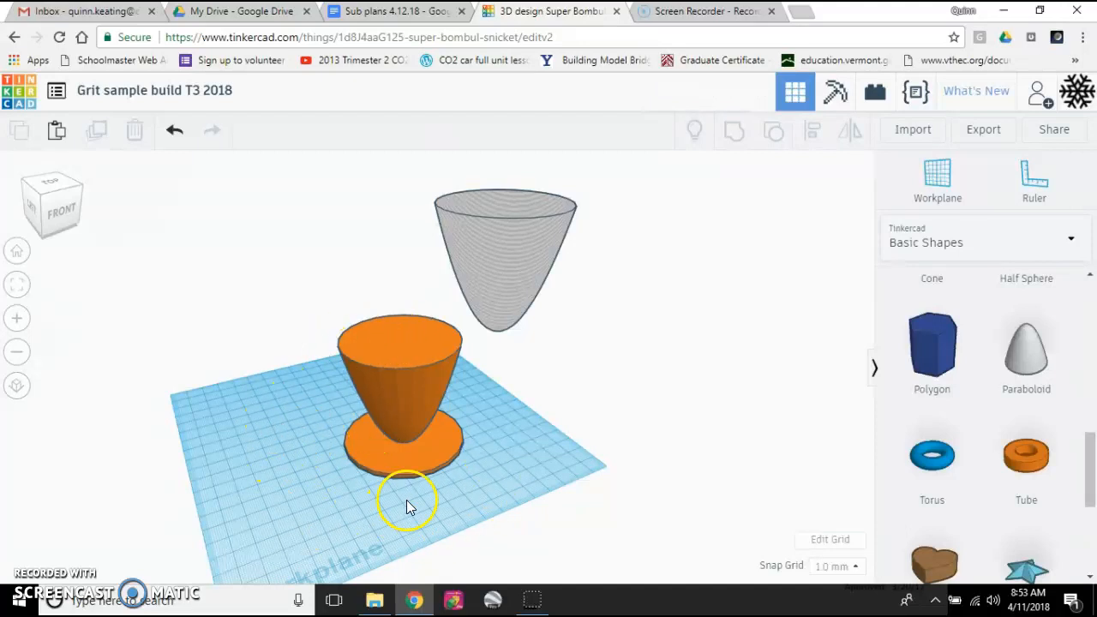
{"action": "right_click_drag", "start_coordinate": [572, 431], "coordinate": [606, 435]}
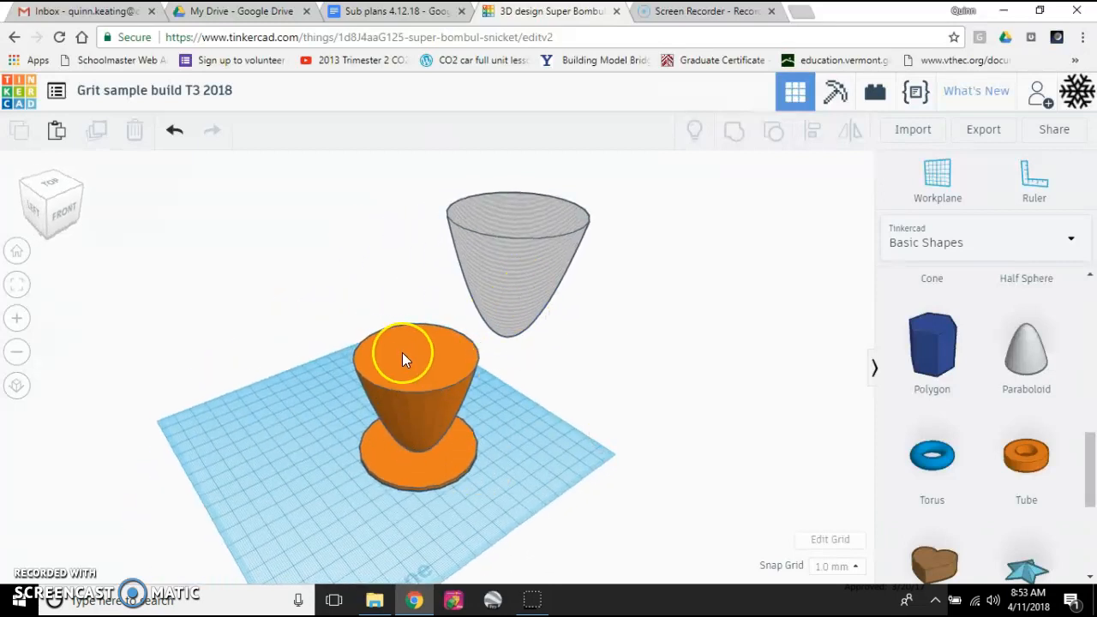
Step: Select the goblet and the paraboloid hole together and align their centers along both horizontal axes
{"action": "scroll", "coordinate": [469, 338], "scroll_direction": "down", "scroll_amount": 3}
{"action": "left_click_drag", "start_coordinate": [496, 309], "coordinate": [476, 324]}
{"action": "left_click", "coordinate": [358, 279]}
{"action": "left_click", "coordinate": [339, 227]}
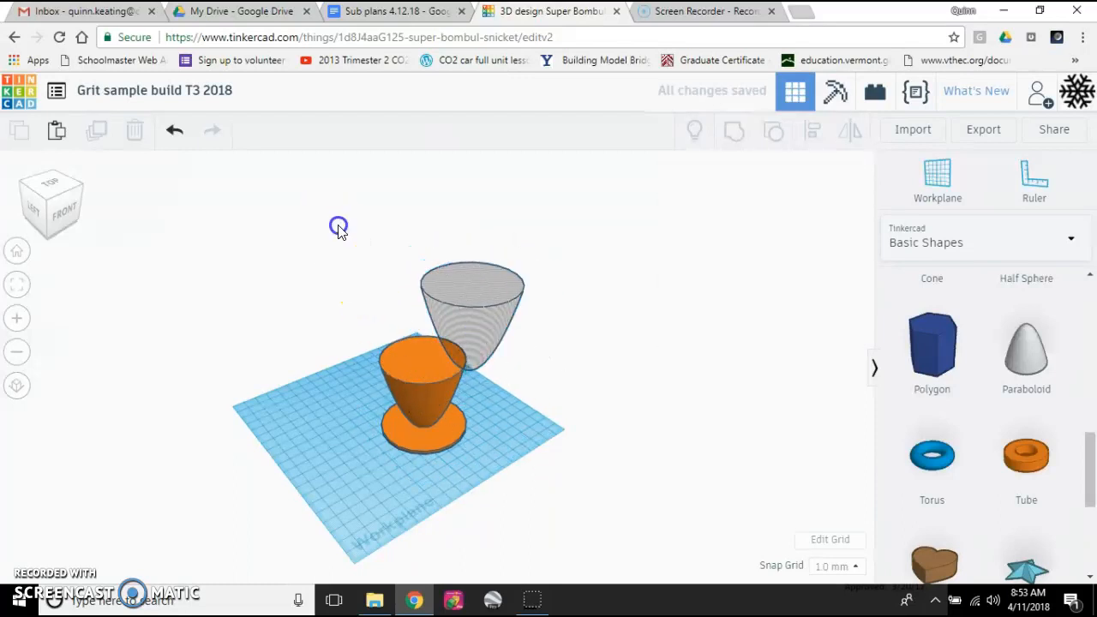
{"action": "left_click_drag", "start_coordinate": [535, 407], "coordinate": [546, 500]}
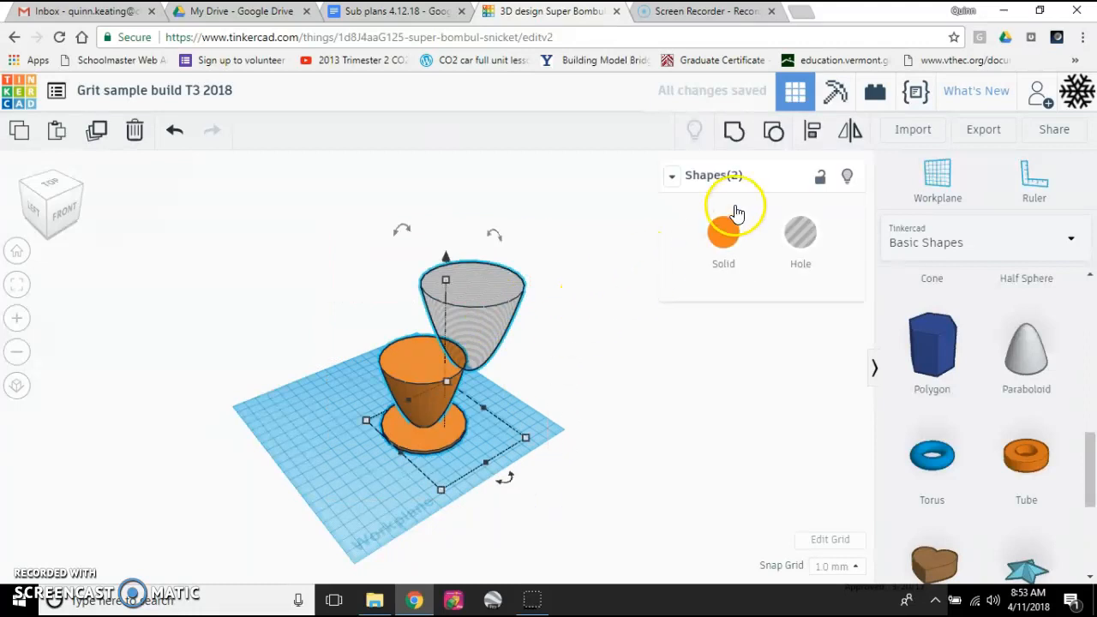
{"action": "left_click", "coordinate": [810, 137]}
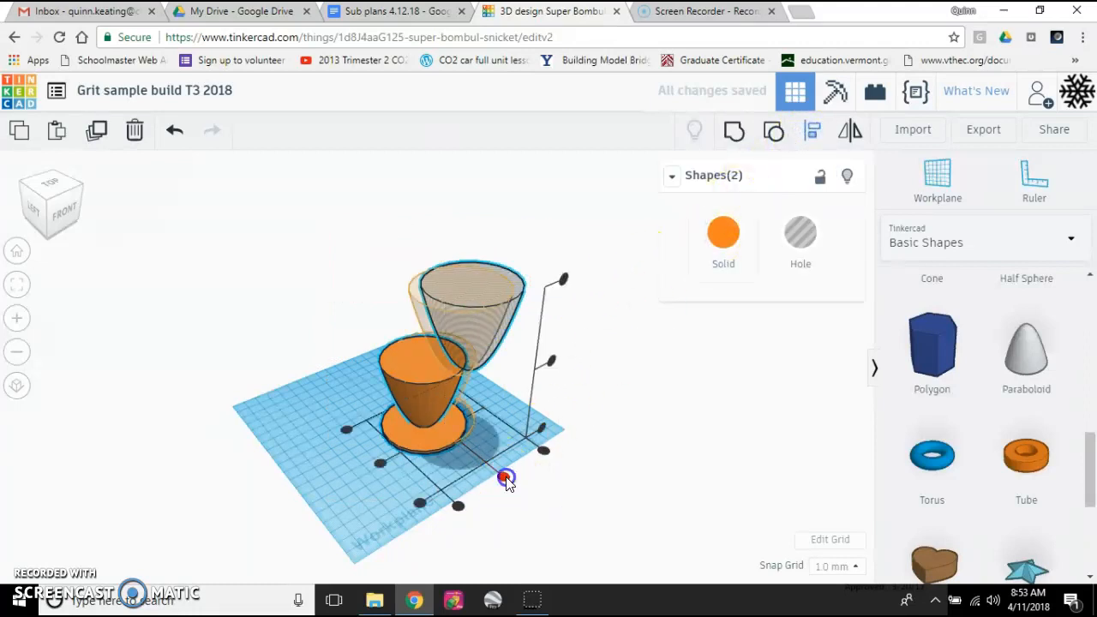
{"action": "left_click", "coordinate": [504, 476]}
{"action": "left_click", "coordinate": [390, 457]}
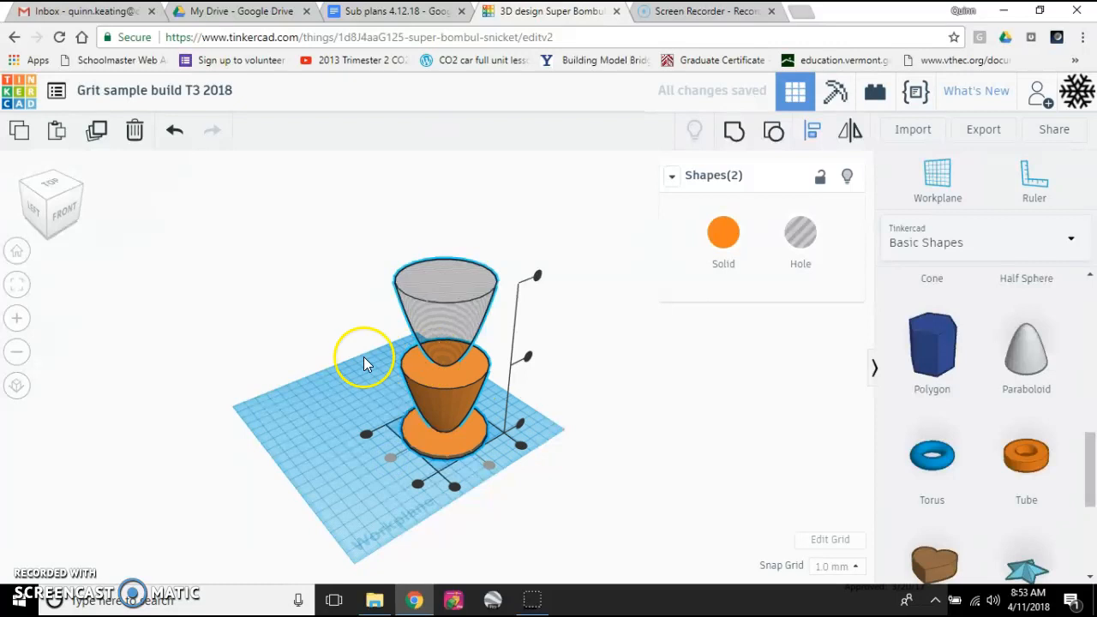
{"action": "left_click", "coordinate": [302, 366]}
Step: Lower the paraboloid hole about 53 mm into the goblet, leaving a thin wall around the rim
{"action": "scroll", "coordinate": [447, 356], "scroll_direction": "up", "scroll_amount": 3}
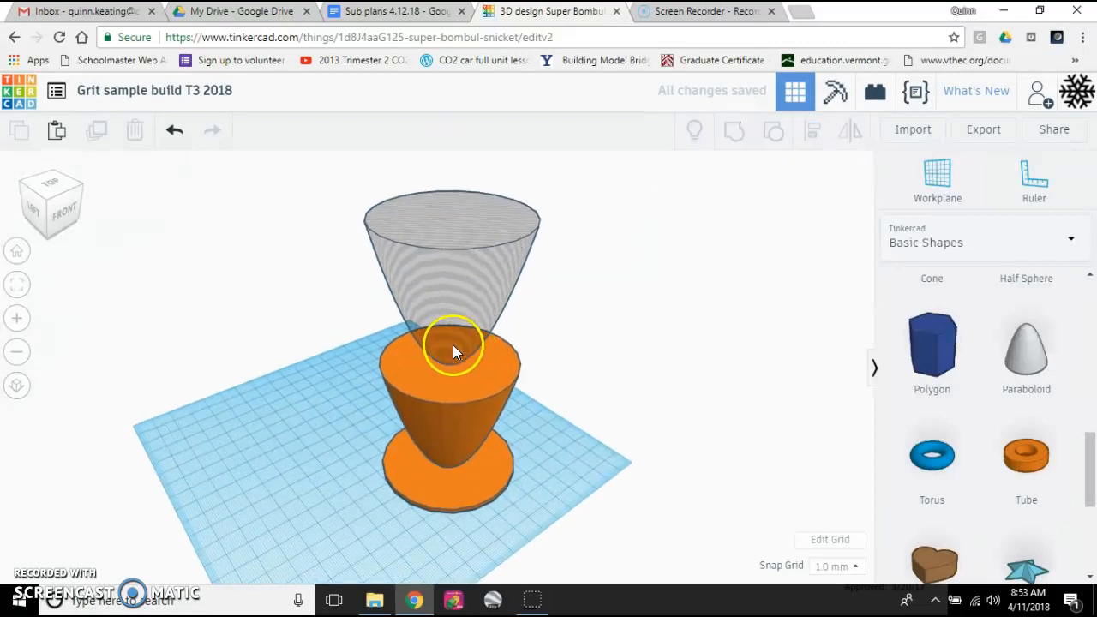
{"action": "left_click", "coordinate": [450, 289]}
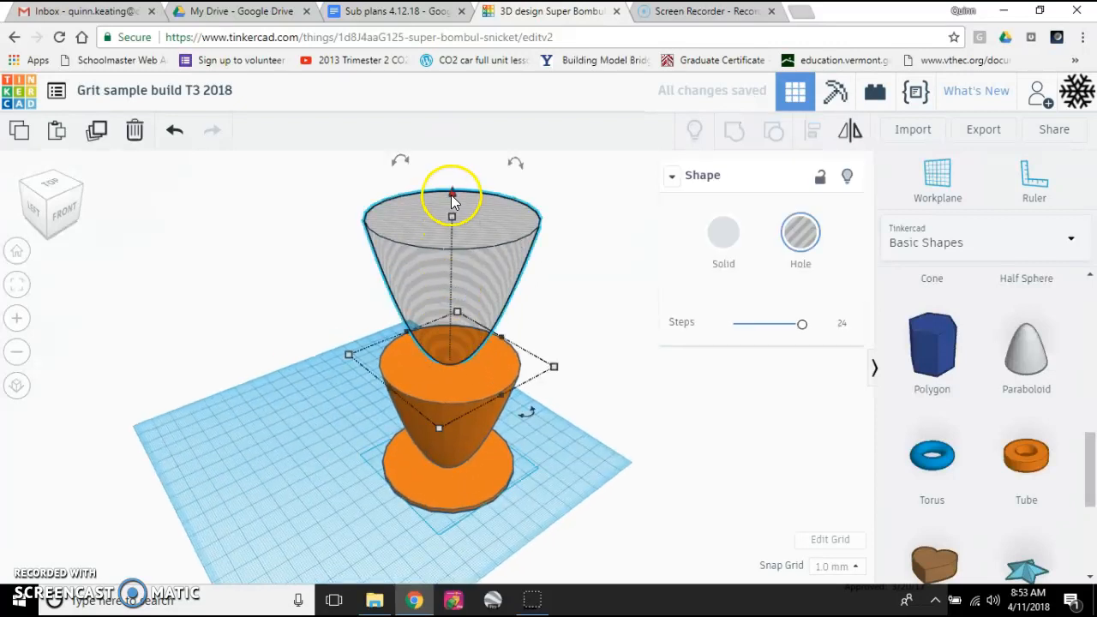
{"action": "left_click_drag", "start_coordinate": [452, 199], "coordinate": [455, 311]}
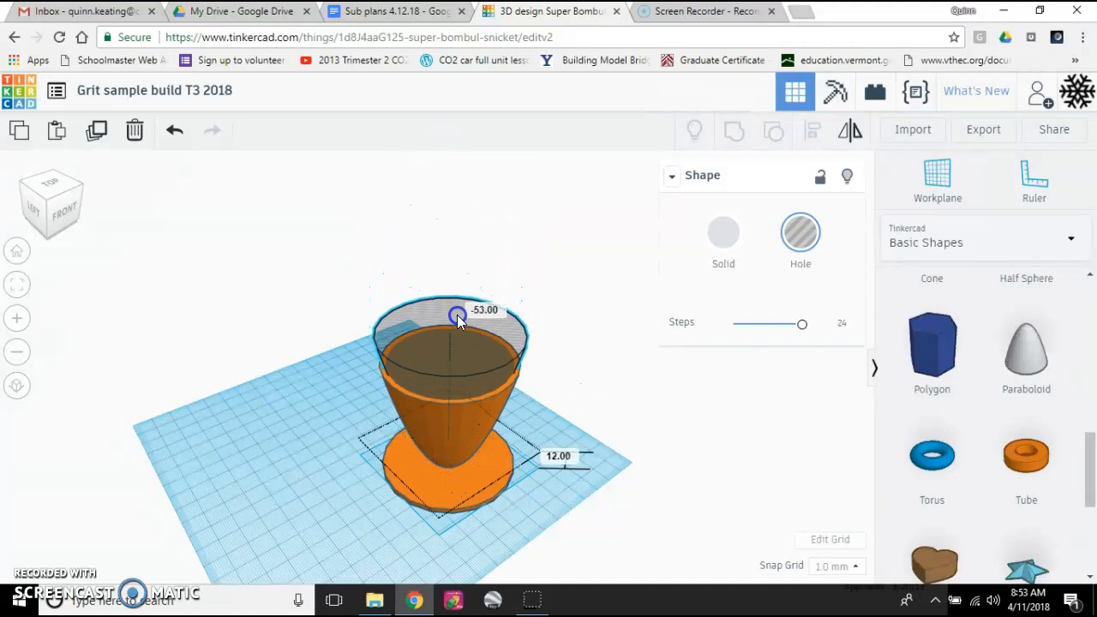
{"action": "left_click", "coordinate": [324, 324]}
Step: Group the goblet with the paraboloid hole to hollow out the cup, and inspect the result from several angles
{"action": "left_click_drag", "start_coordinate": [247, 228], "coordinate": [606, 560]}
{"action": "left_click", "coordinate": [734, 130]}
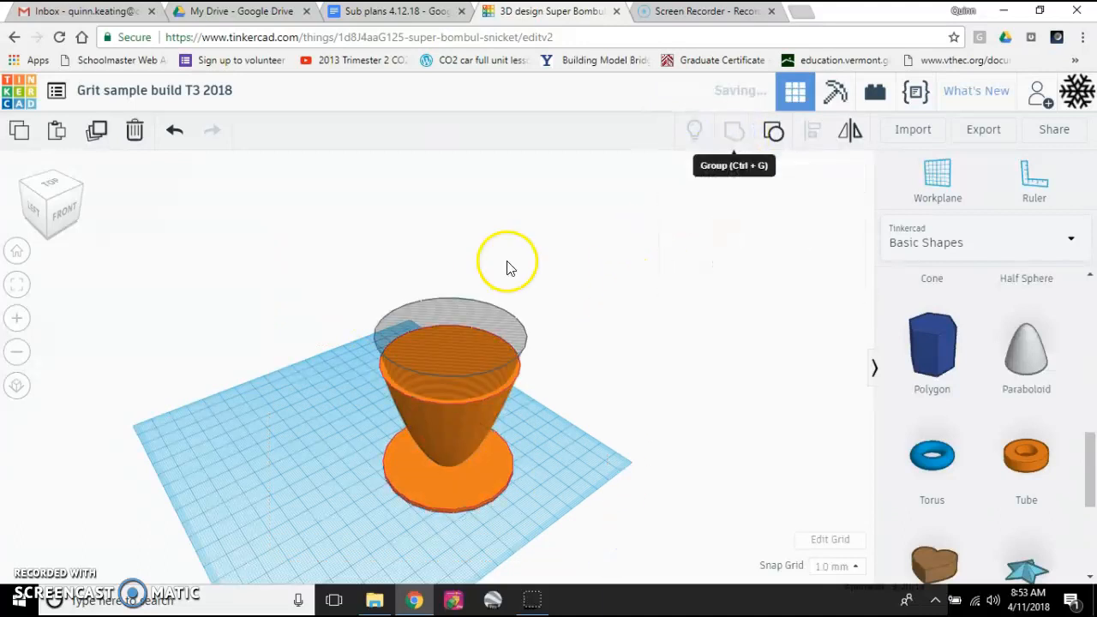
{"action": "right_click_drag", "start_coordinate": [557, 345], "coordinate": [245, 408]}
{"action": "left_click", "coordinate": [245, 409]}
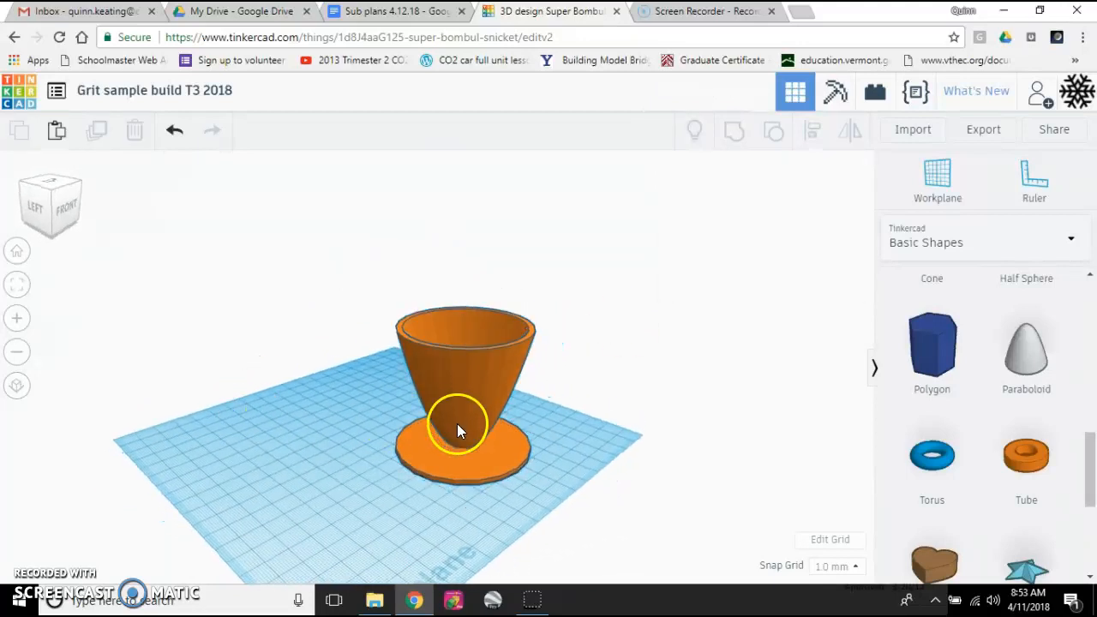
{"action": "right_click_drag", "start_coordinate": [490, 415], "coordinate": [539, 417]}
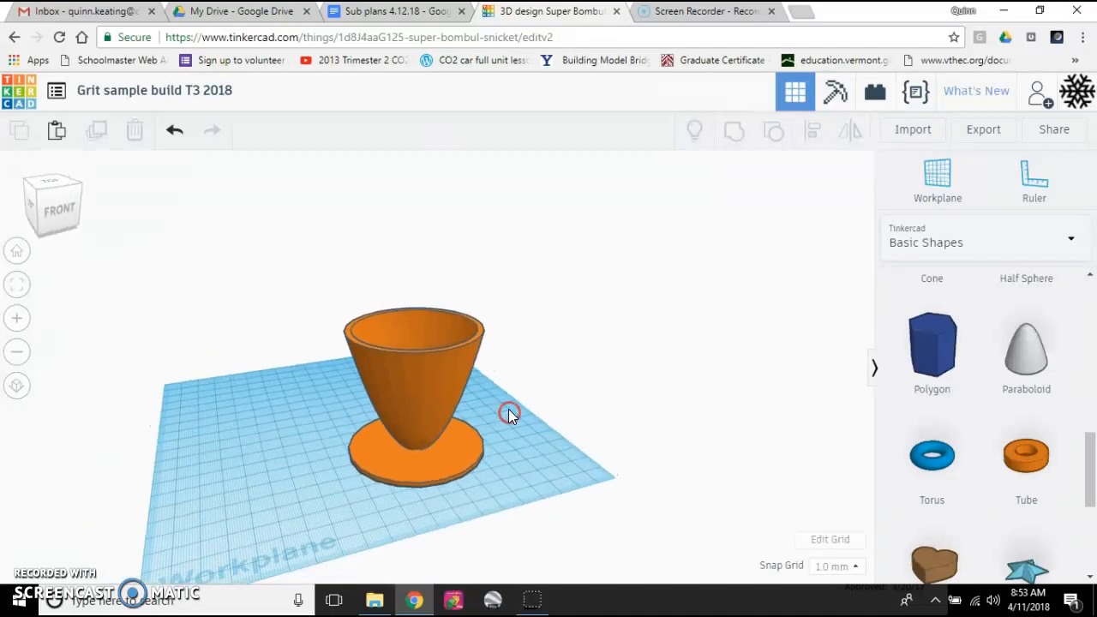
Step: Move the hollow goblet toward the workplane's left edge and back, and view it from a lower angle
{"action": "left_click_drag", "start_coordinate": [396, 392], "coordinate": [270, 388]}
{"action": "left_click", "coordinate": [588, 493]}
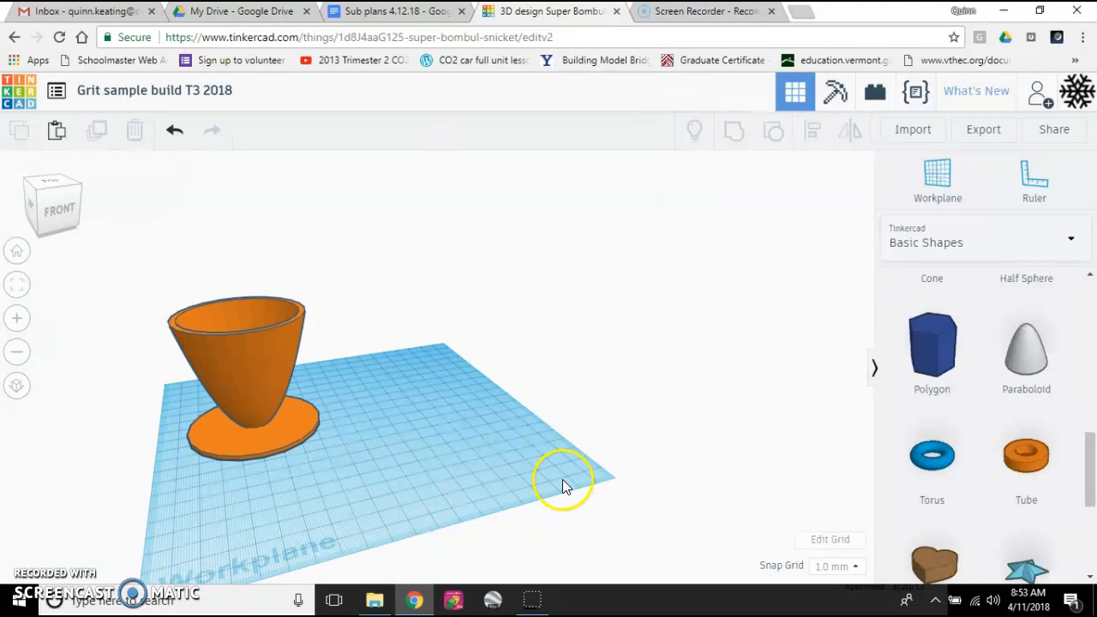
{"action": "left_click", "coordinate": [237, 379]}
{"action": "left_click_drag", "start_coordinate": [234, 356], "coordinate": [343, 373]}
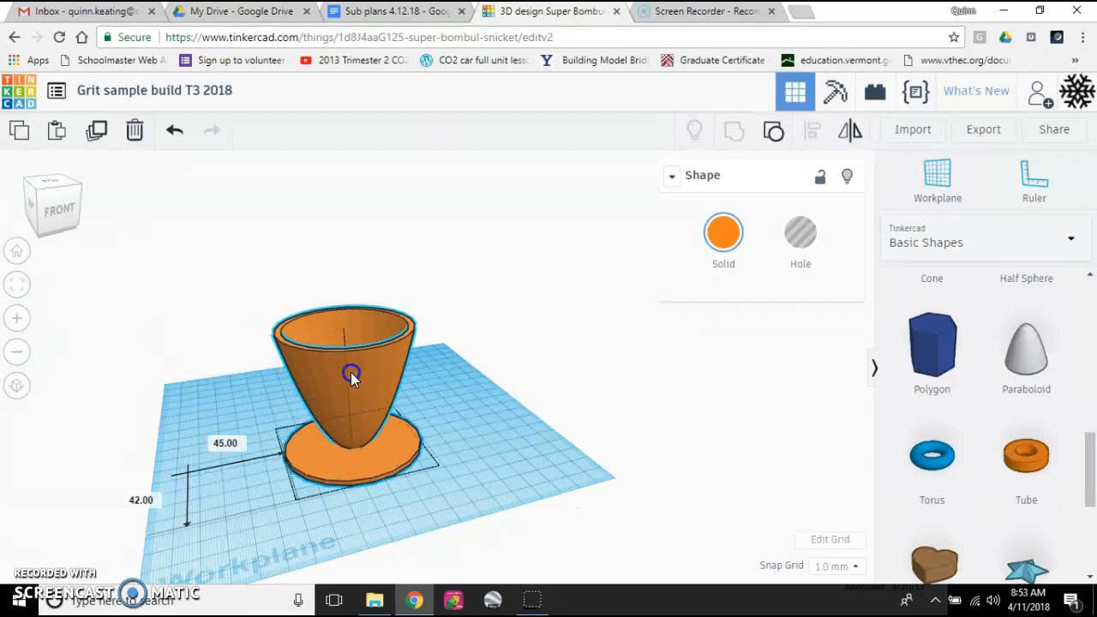
{"action": "left_click", "coordinate": [231, 378]}
{"action": "right_click_drag", "start_coordinate": [233, 378], "coordinate": [274, 369]}
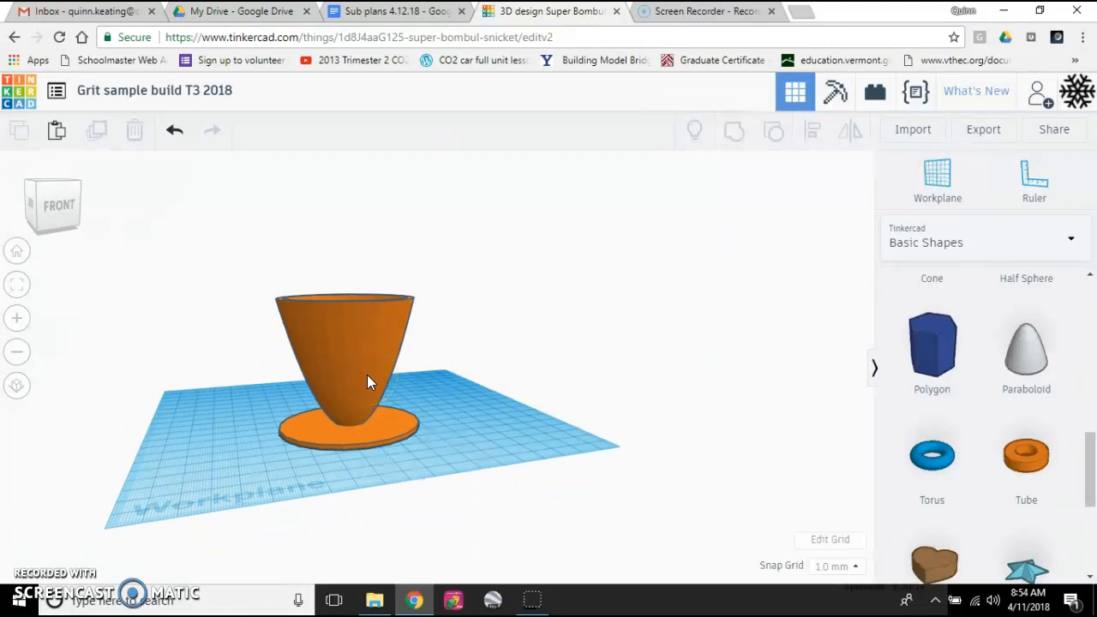
{"action": "right_click_drag", "start_coordinate": [592, 417], "coordinate": [352, 400]}
Step: Move the hollow goblet to the workplane's left edge to free up building space
{"action": "left_click", "coordinate": [225, 400]}
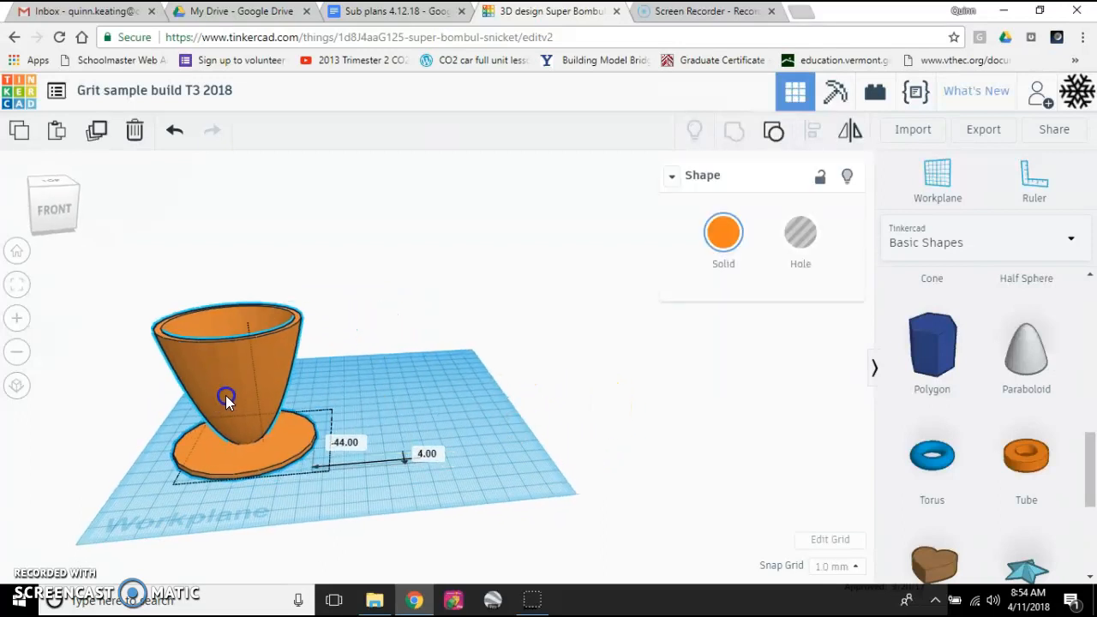
{"action": "right_click_drag", "start_coordinate": [226, 400], "coordinate": [274, 417]}
{"action": "left_click", "coordinate": [509, 441]}
Step: Place a heart on the workplane beside the goblet and enlarge it to about 51 by 47 mm
{"action": "scroll", "coordinate": [928, 480], "scroll_direction": "down", "scroll_amount": 1}
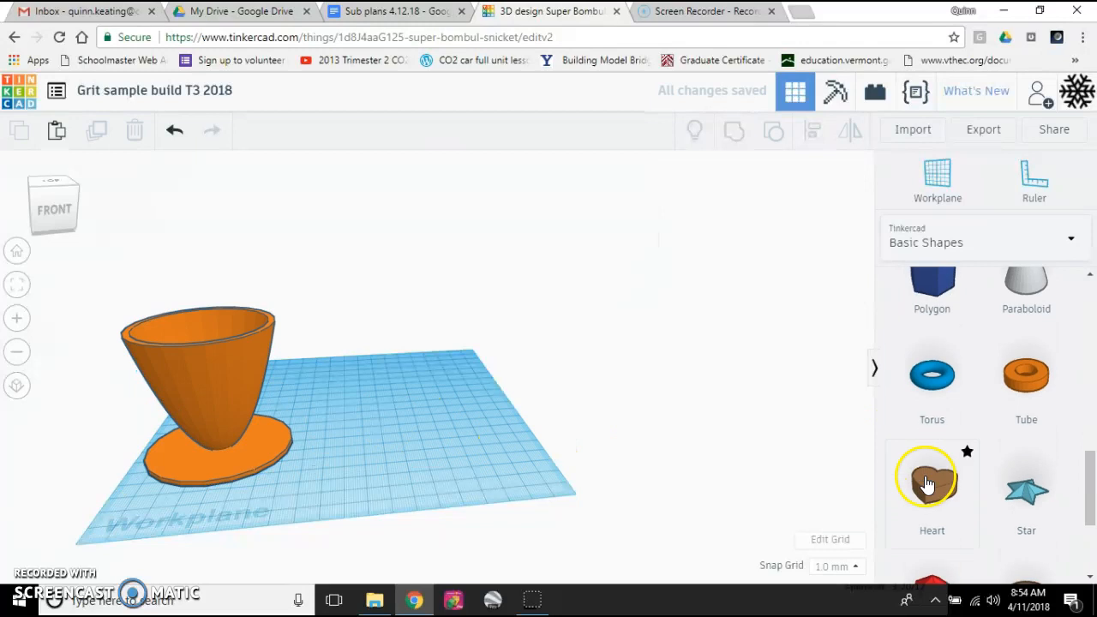
{"action": "left_click_drag", "start_coordinate": [928, 498], "coordinate": [432, 455]}
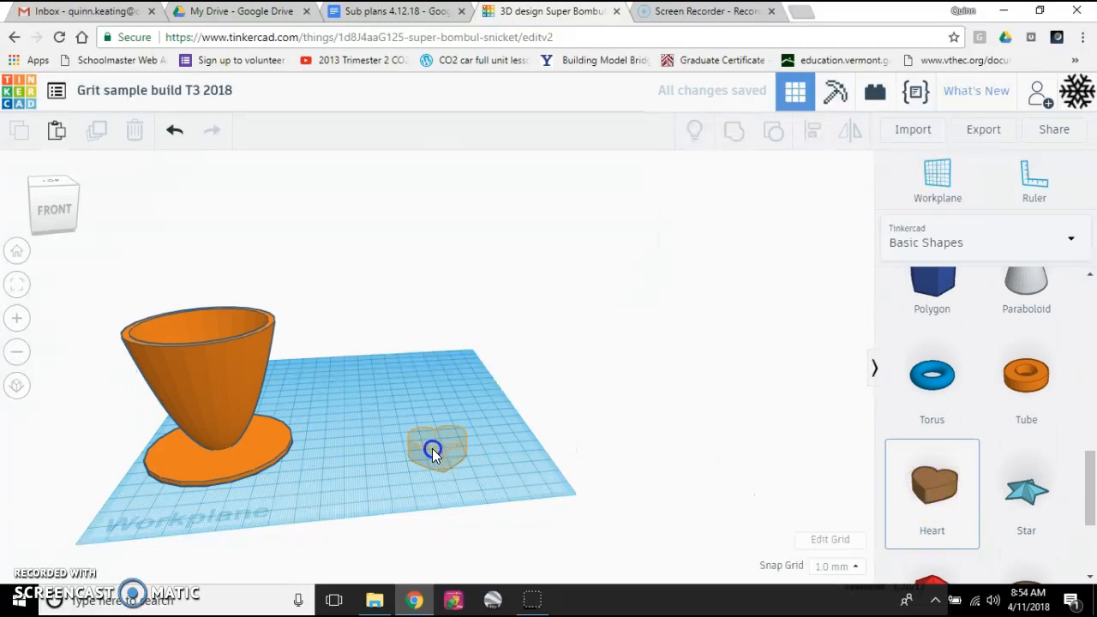
{"action": "left_click_drag", "start_coordinate": [393, 417], "coordinate": [381, 423]}
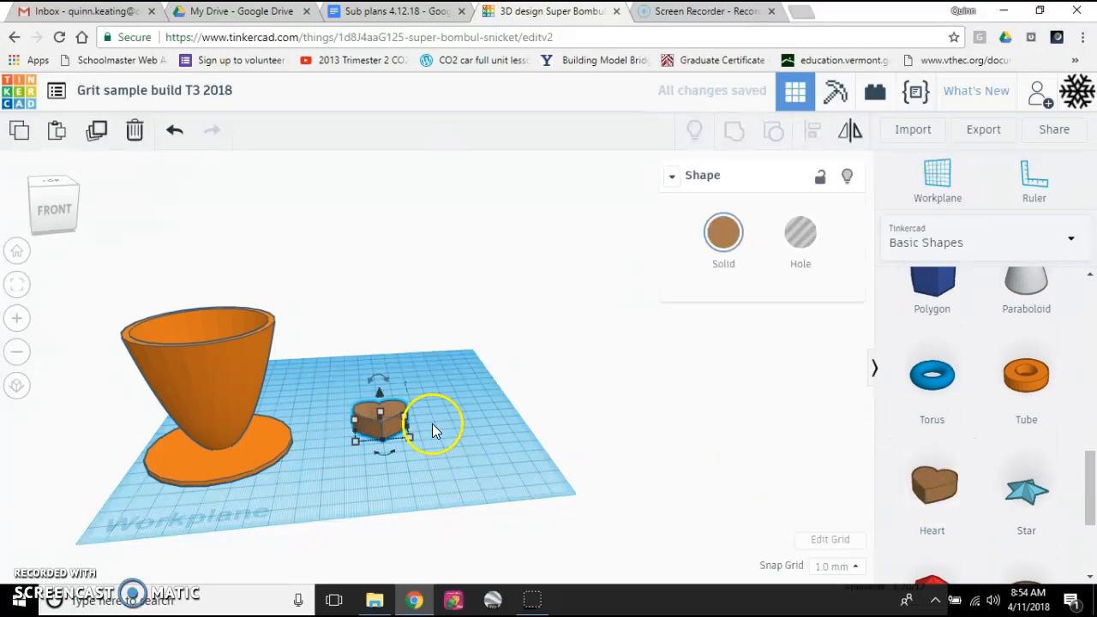
{"action": "scroll", "coordinate": [399, 417], "scroll_direction": "up", "scroll_amount": 3}
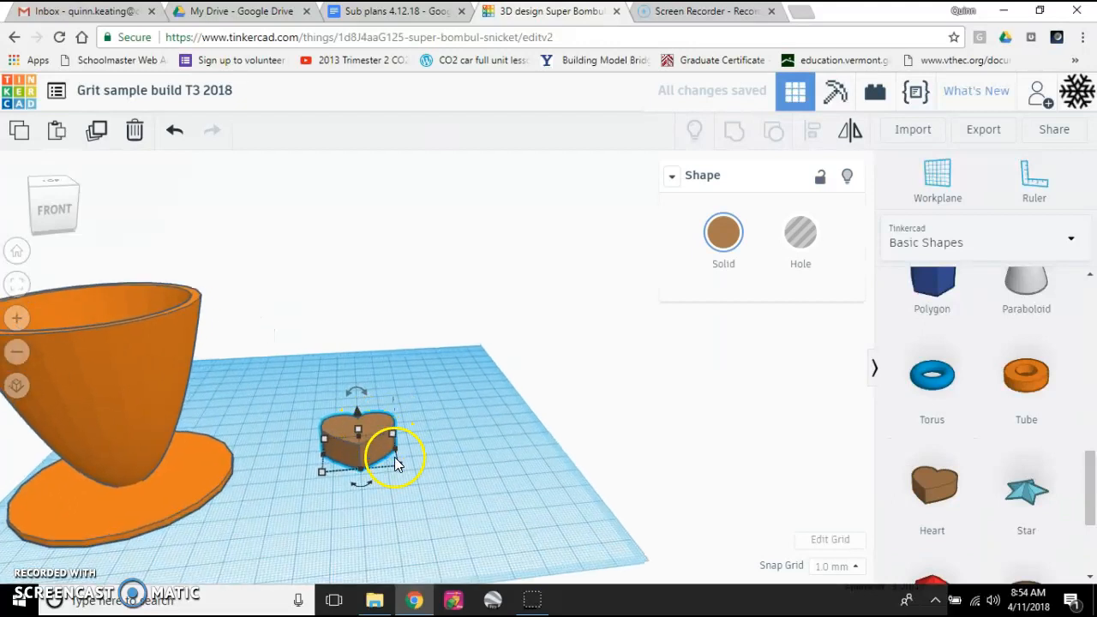
{"action": "mouse_move", "coordinate": [399, 468]}
{"action": "left_click_drag", "start_coordinate": [400, 467], "coordinate": [429, 495]}
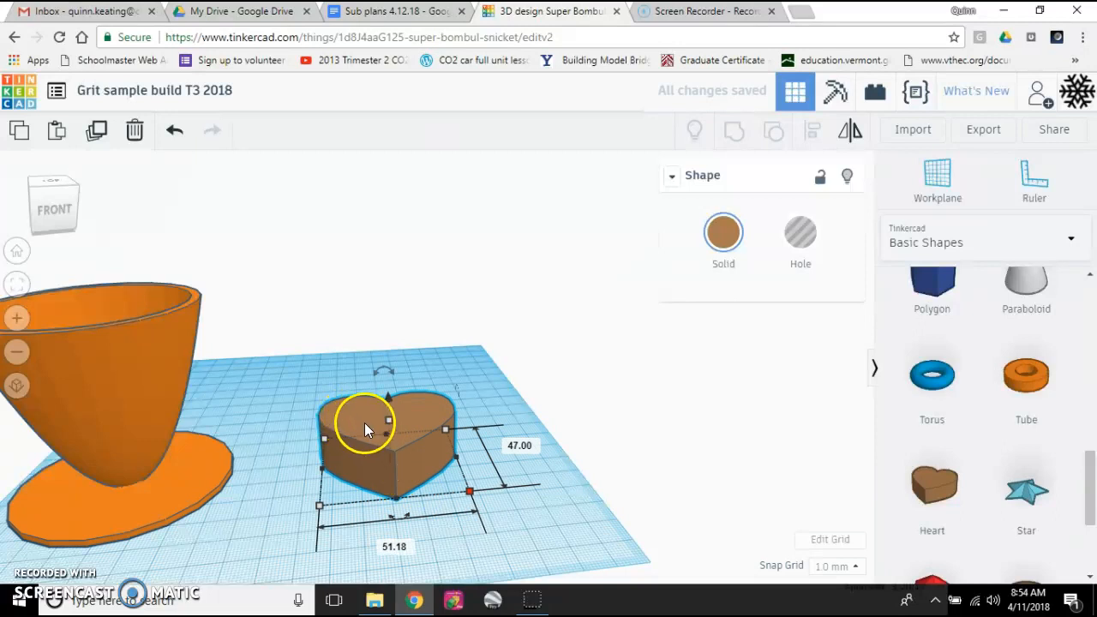
Step: Paste a copy of the heart beside the first one and shrink it to about 44 by 40 mm
{"action": "left_click", "coordinate": [57, 130]}
{"action": "left_click_drag", "start_coordinate": [482, 406], "coordinate": [570, 409]}
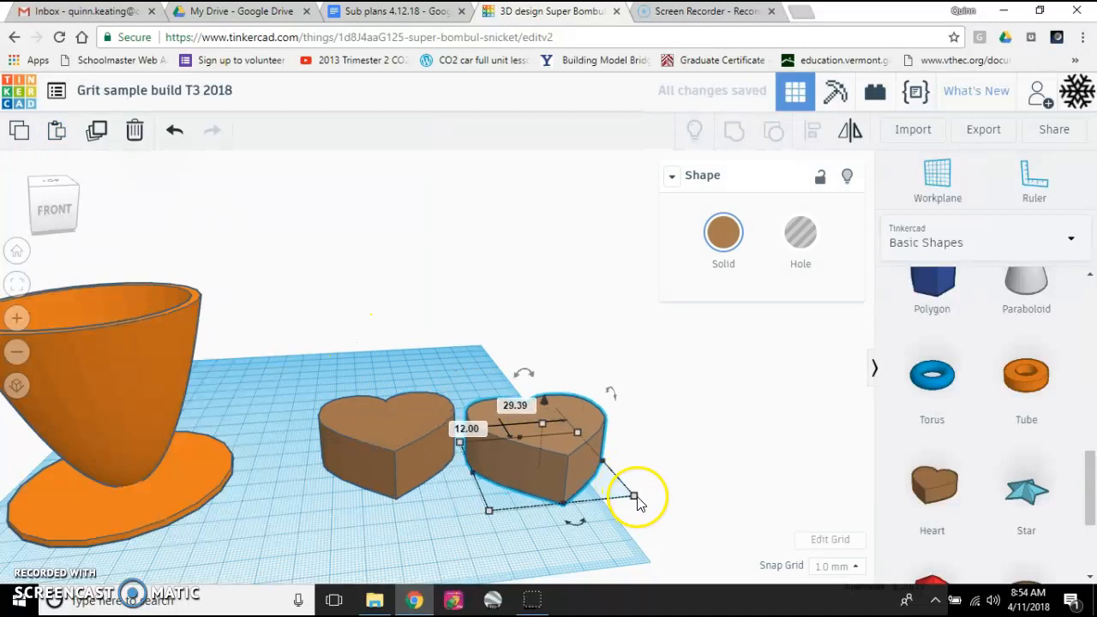
{"action": "mouse_move", "coordinate": [639, 503]}
{"action": "left_click_drag", "start_coordinate": [637, 500], "coordinate": [594, 486]}
{"action": "left_click", "coordinate": [443, 509]}
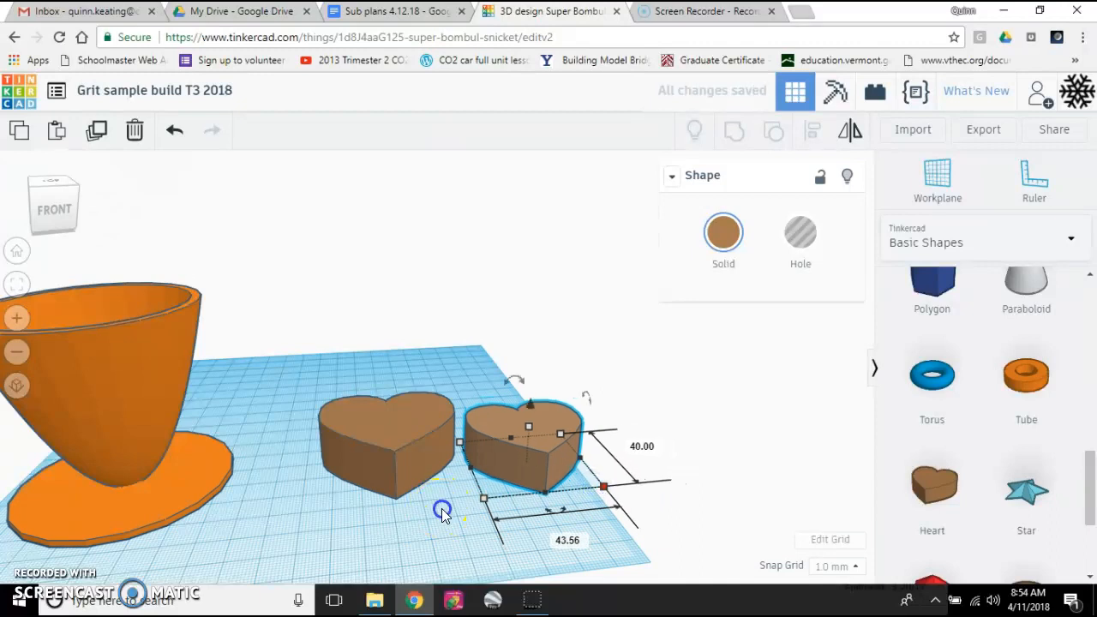
Step: Turn the smaller heart into a hole and raise it slightly above the workplane
{"action": "right_click_drag", "start_coordinate": [472, 508], "coordinate": [467, 546]}
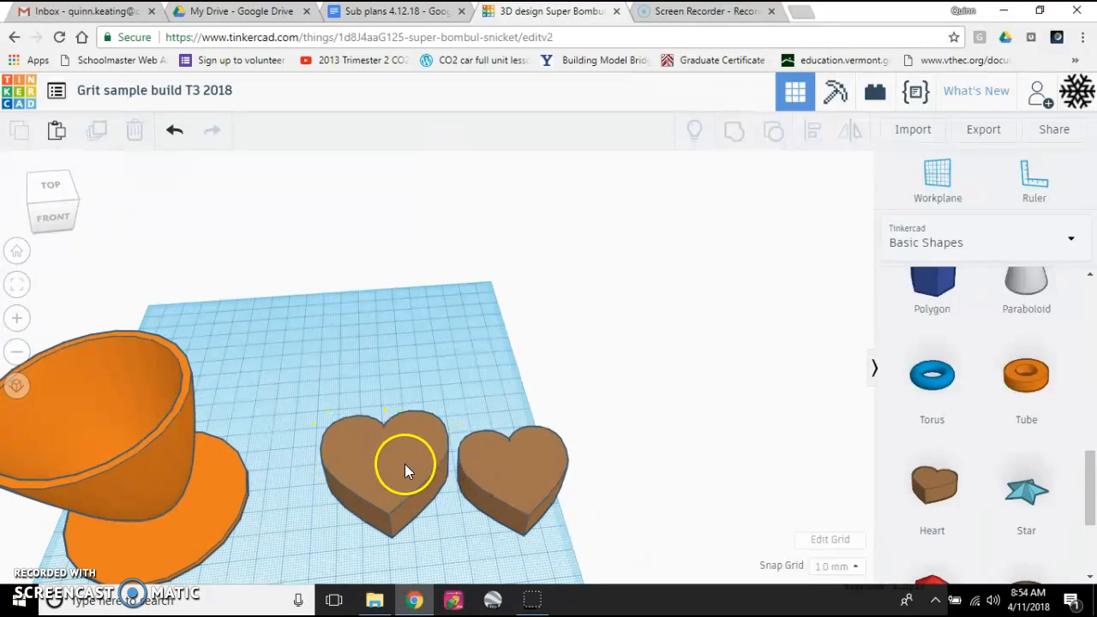
{"action": "left_click", "coordinate": [520, 480]}
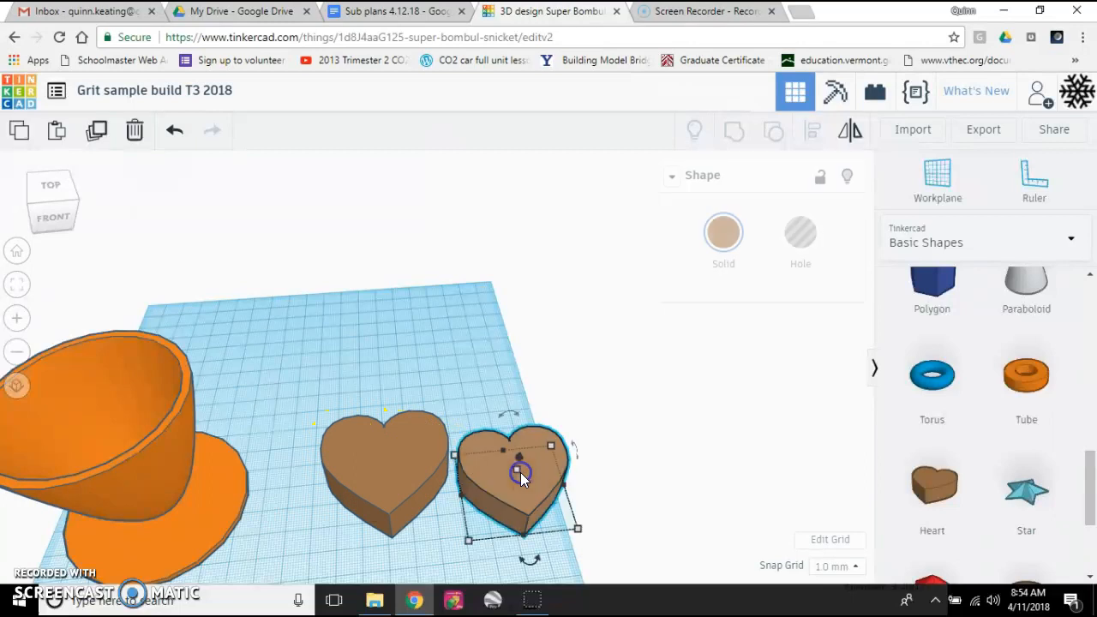
{"action": "left_click", "coordinate": [797, 235]}
{"action": "right_click_drag", "start_coordinate": [649, 428], "coordinate": [649, 360]}
{"action": "left_click_drag", "start_coordinate": [531, 392], "coordinate": [527, 368]}
{"action": "right_click_drag", "start_coordinate": [441, 429], "coordinate": [426, 518]}
{"action": "scroll", "coordinate": [368, 407], "scroll_direction": "down", "scroll_amount": 2}
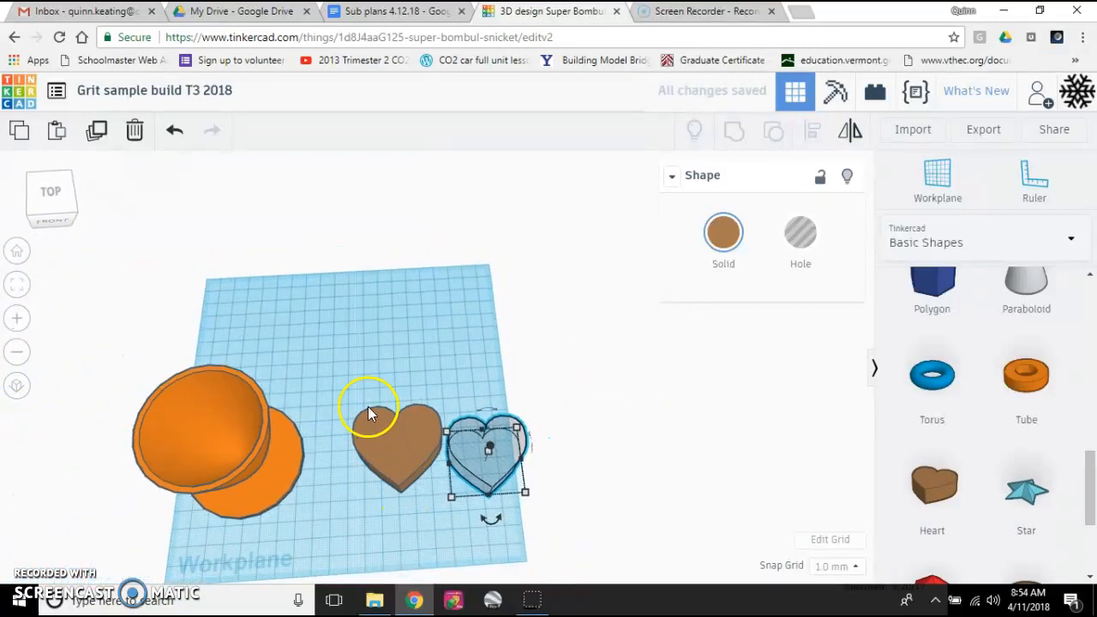
Step: Align the two hearts on their centers along both horizontal axes and group them to cut the recess
{"action": "left_click_drag", "start_coordinate": [522, 485], "coordinate": [590, 522]}
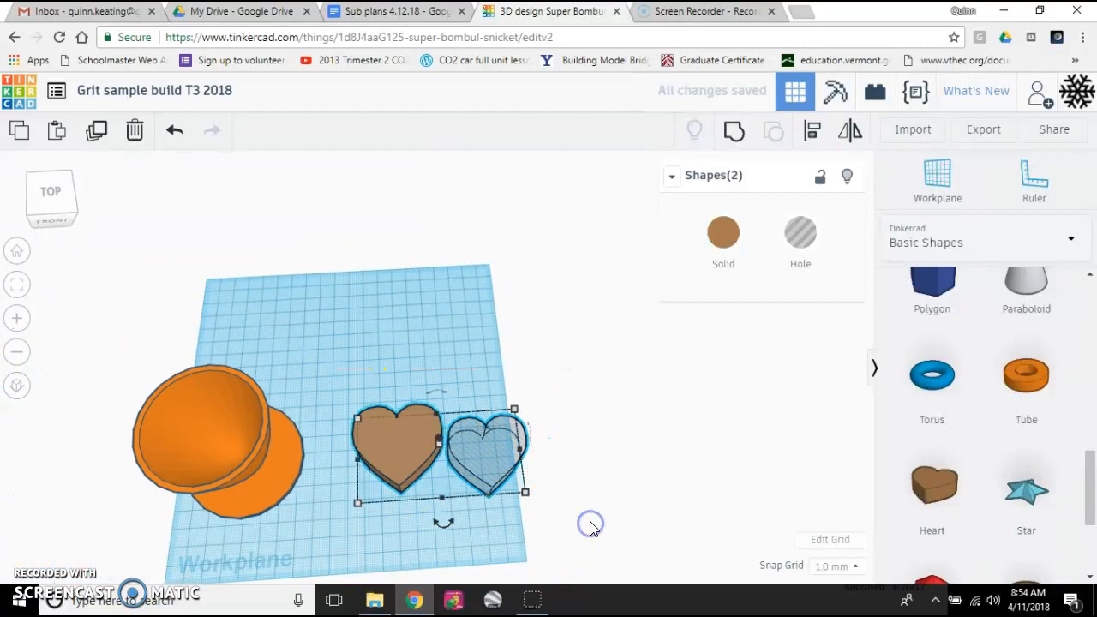
{"action": "left_click", "coordinate": [814, 130]}
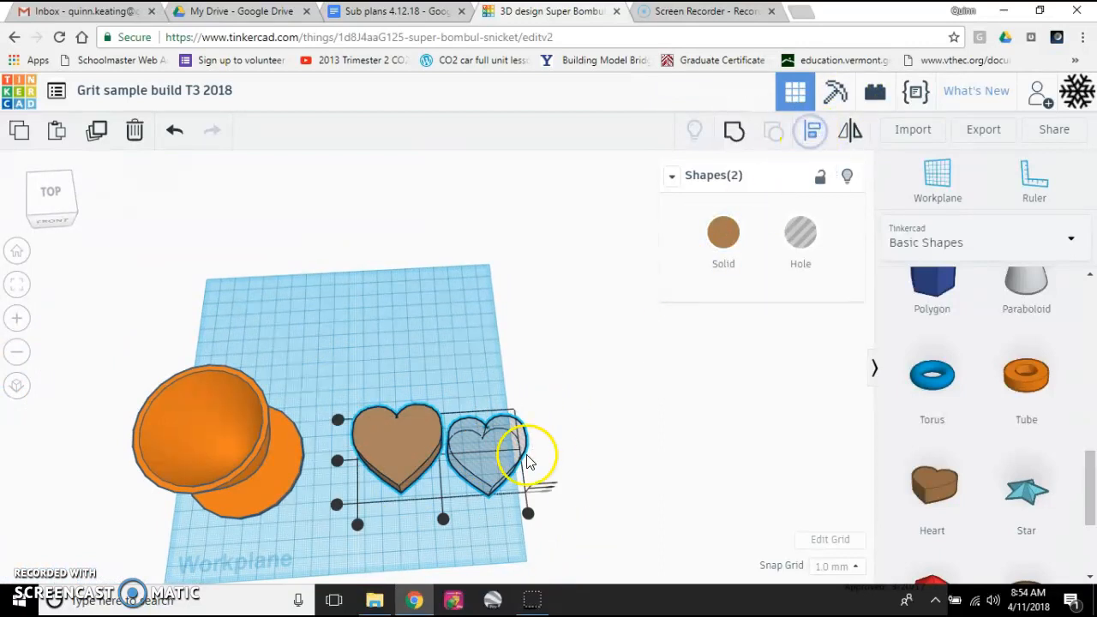
{"action": "left_click", "coordinate": [440, 518]}
{"action": "left_click", "coordinate": [376, 459]}
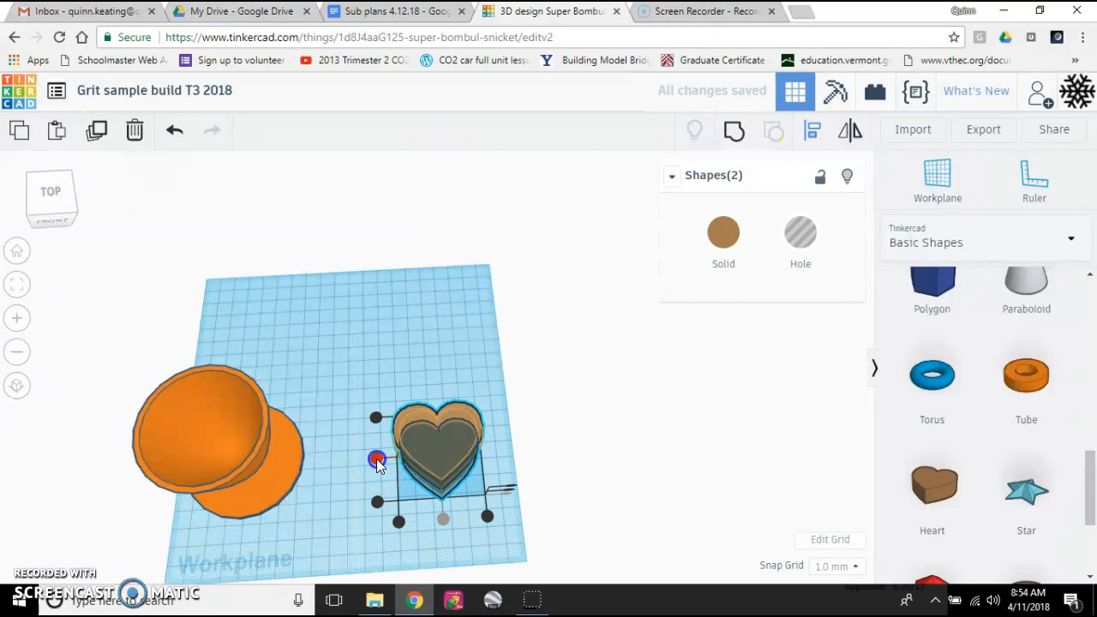
{"action": "left_click", "coordinate": [369, 355]}
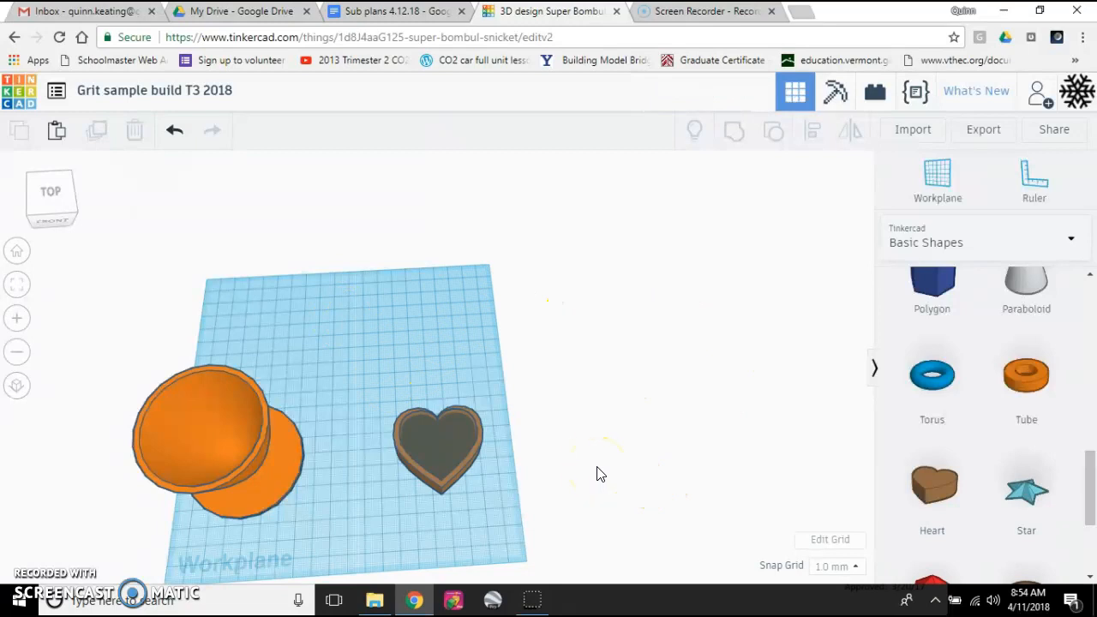
{"action": "left_click_drag", "start_coordinate": [358, 375], "coordinate": [528, 525]}
{"action": "left_click", "coordinate": [730, 137]}
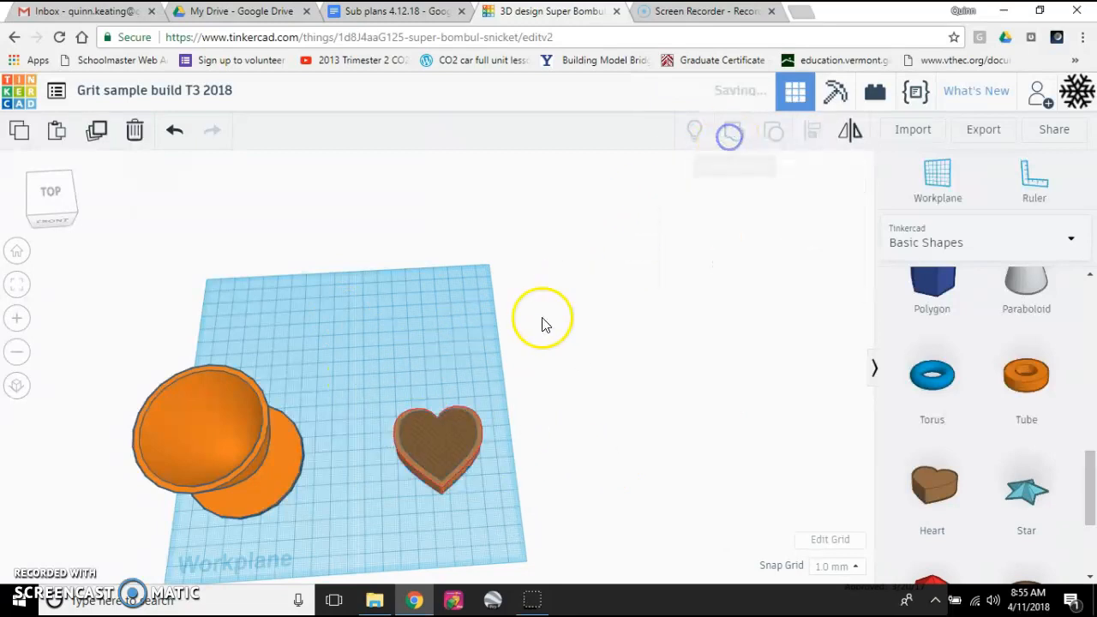
Step: Place a box on the workplane beside the hollow heart and enlarge it to about 47 by 84 mm
{"action": "left_click", "coordinate": [492, 368]}
{"action": "right_click_drag", "start_coordinate": [493, 366], "coordinate": [490, 395]}
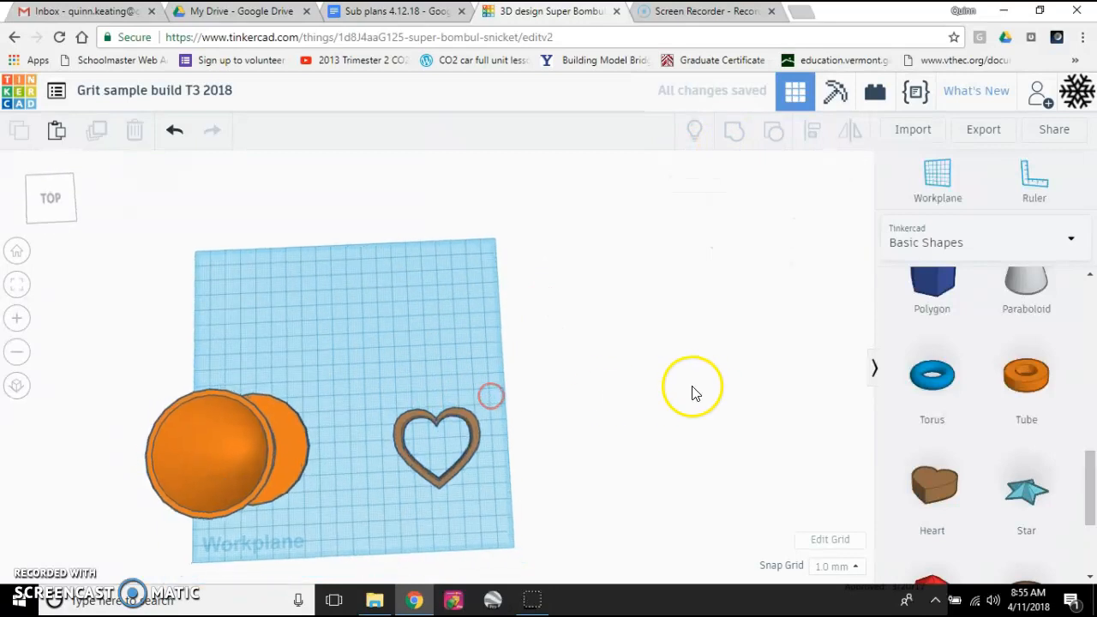
{"action": "scroll", "coordinate": [955, 411], "scroll_direction": "up", "scroll_amount": 5}
{"action": "scroll", "coordinate": [966, 412], "scroll_direction": "up", "scroll_amount": 1}
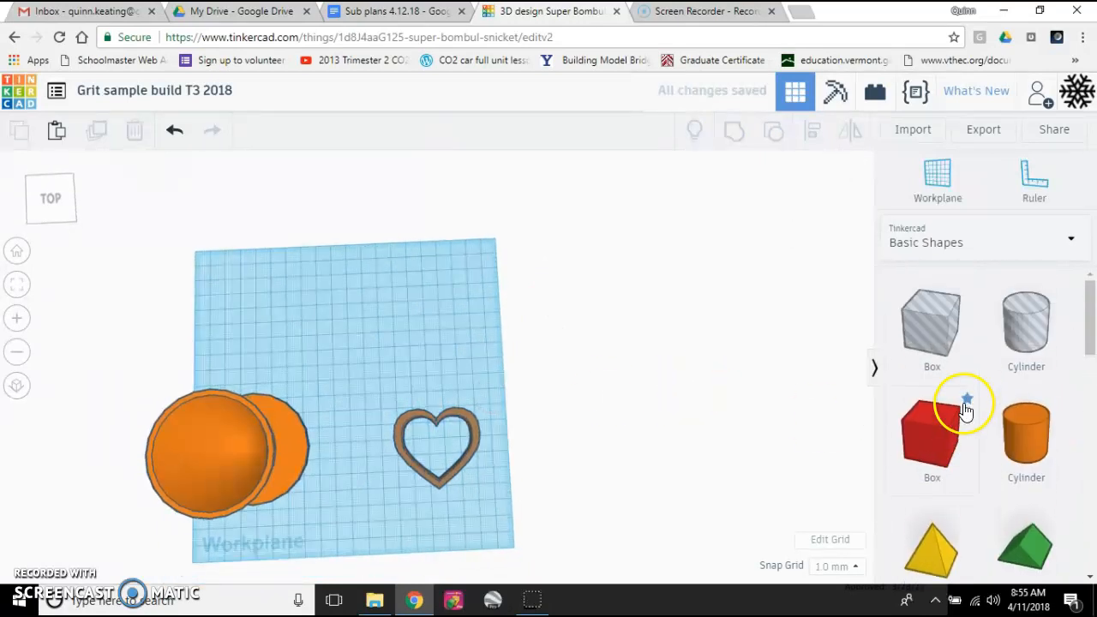
{"action": "left_click", "coordinate": [927, 442]}
{"action": "left_click_drag", "start_coordinate": [927, 442], "coordinate": [607, 426]}
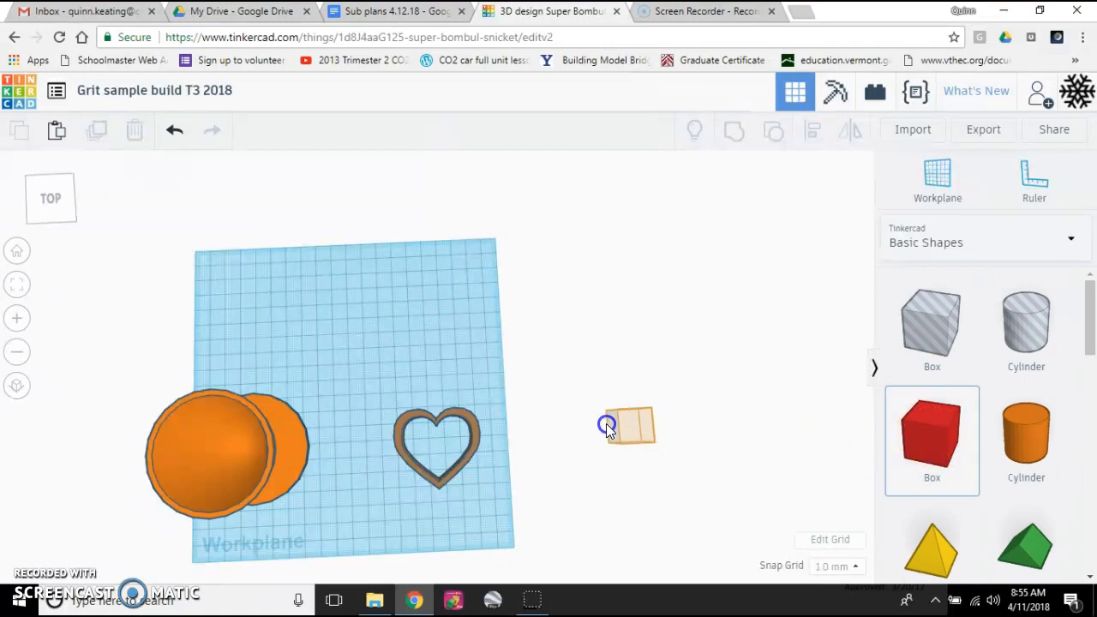
{"action": "left_click", "coordinate": [500, 391]}
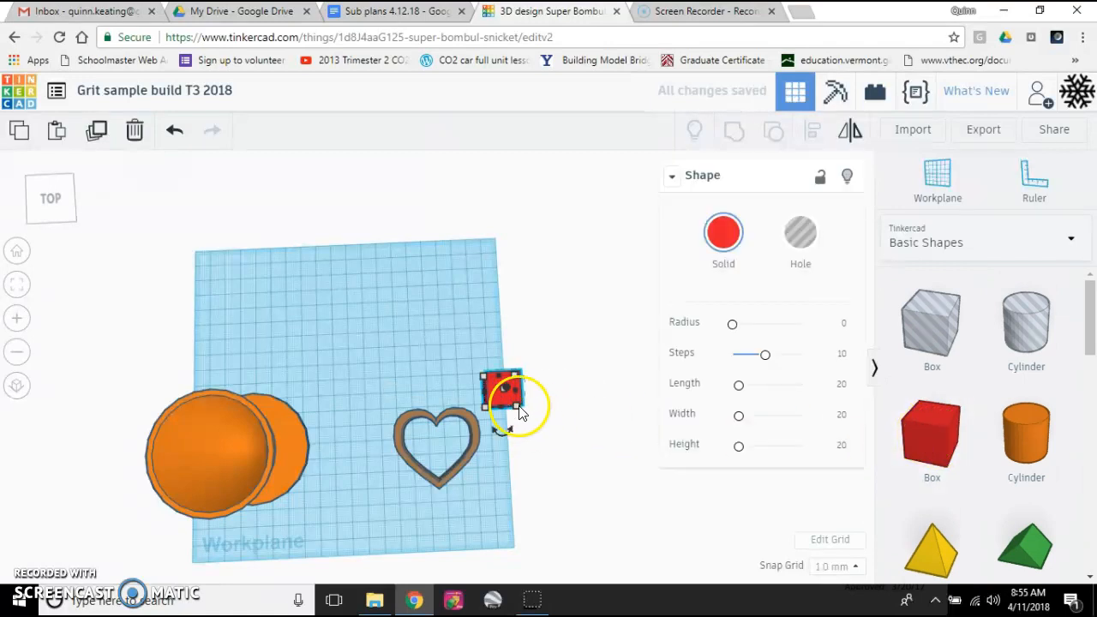
{"action": "left_click_drag", "start_coordinate": [525, 424], "coordinate": [567, 506]}
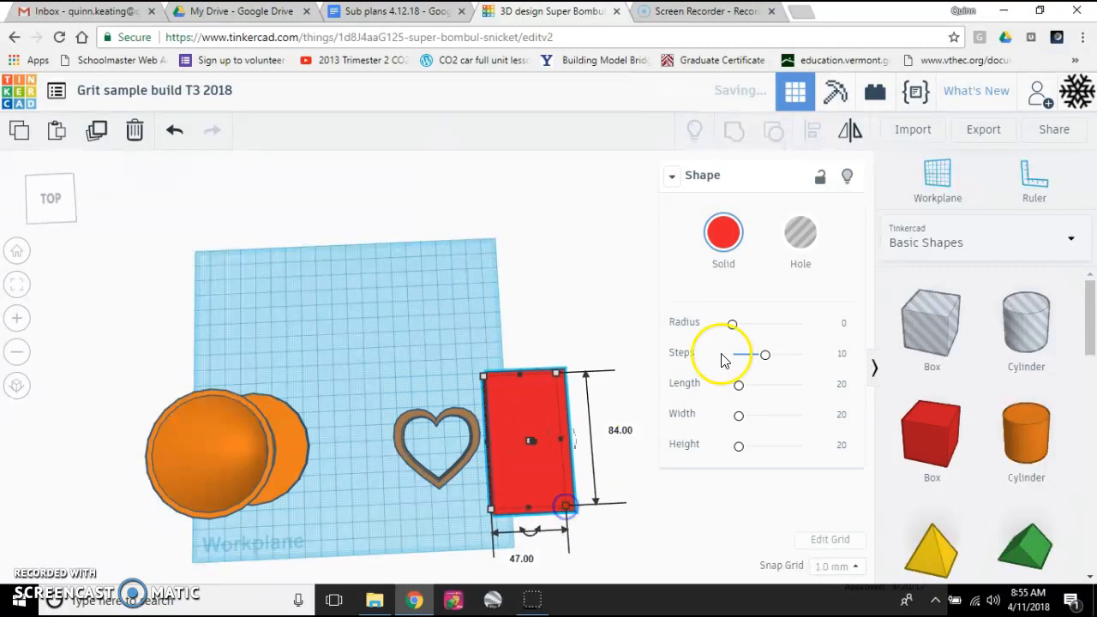
Step: Turn the box into a hole and shift it sideways until it covers the right half of the heart
{"action": "left_click", "coordinate": [799, 247]}
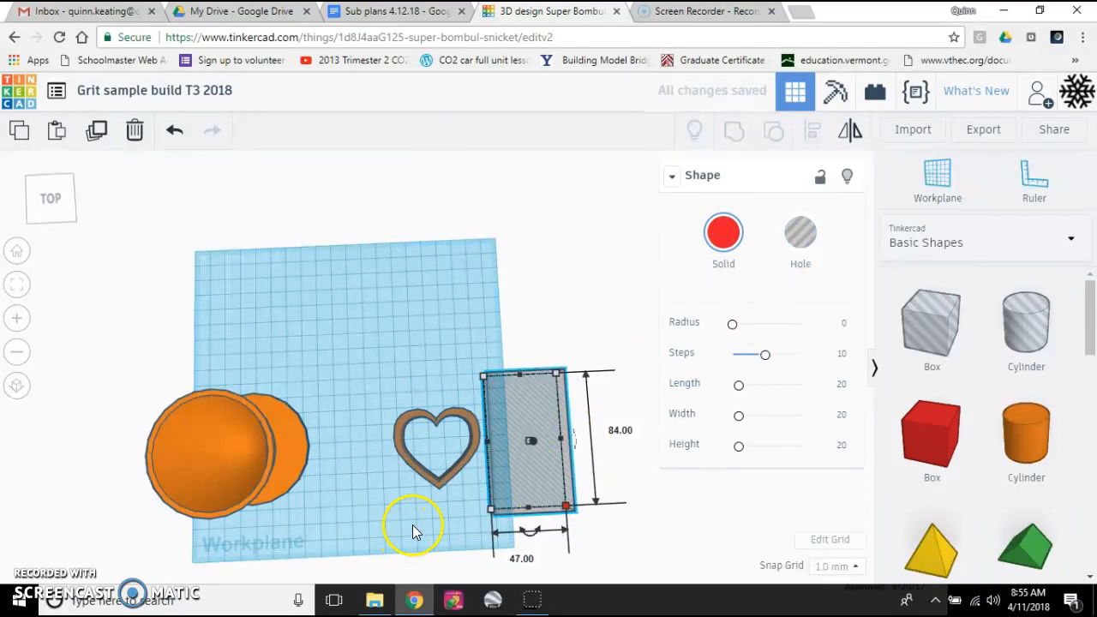
{"action": "mouse_move", "coordinate": [413, 525]}
{"action": "right_mouse_down"}
{"action": "mouse_move", "coordinate": [397, 497]}
{"action": "mouse_move", "coordinate": [407, 412]}
{"action": "mouse_move", "coordinate": [400, 472]}
{"action": "mouse_move", "coordinate": [515, 480]}
{"action": "mouse_move", "coordinate": [532, 467]}
{"action": "right_mouse_up"}
{"action": "key", "text": "Left"}
{"action": "key", "text": "Left"}
{"action": "key", "text": "Left"}
{"action": "key", "text": "Left"}
{"action": "key", "text": "Left"}
{"action": "key", "text": "Left"}
{"action": "key", "text": "Left"}
{"action": "key", "text": "Left"}
{"action": "key", "text": "Left"}
{"action": "key", "text": "Left"}
{"action": "key", "text": "Left"}
{"action": "key", "text": "Left"}
{"action": "key", "text": "Left"}
{"action": "key", "text": "Left"}
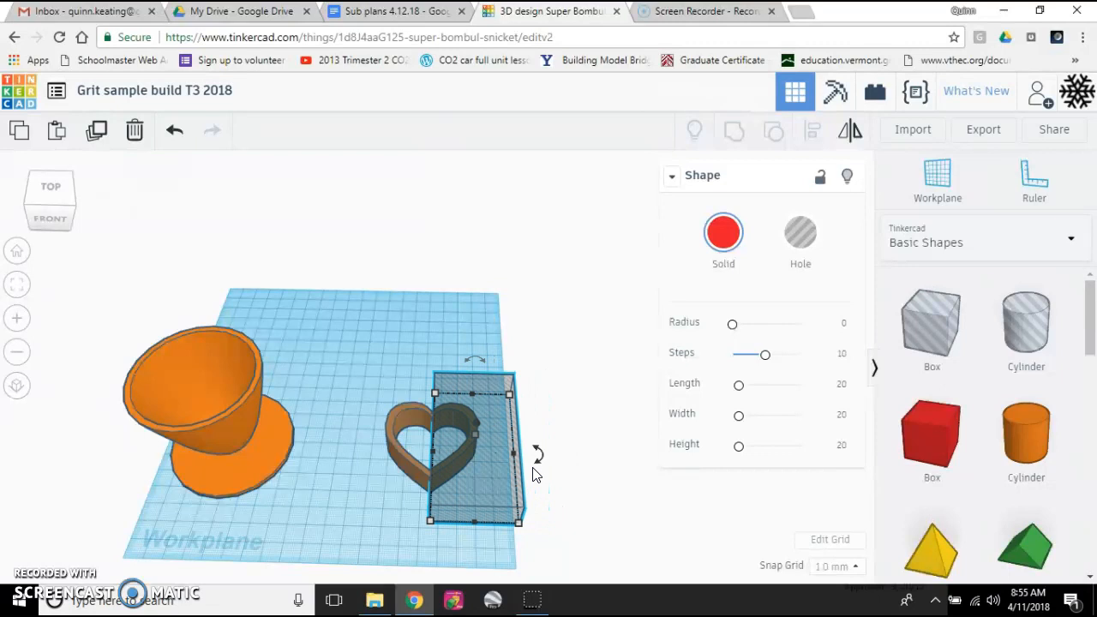
{"action": "key", "text": "Left"}
Step: Group the heart with the box hole to cut away the heart's right half
{"action": "left_click", "coordinate": [365, 348]}
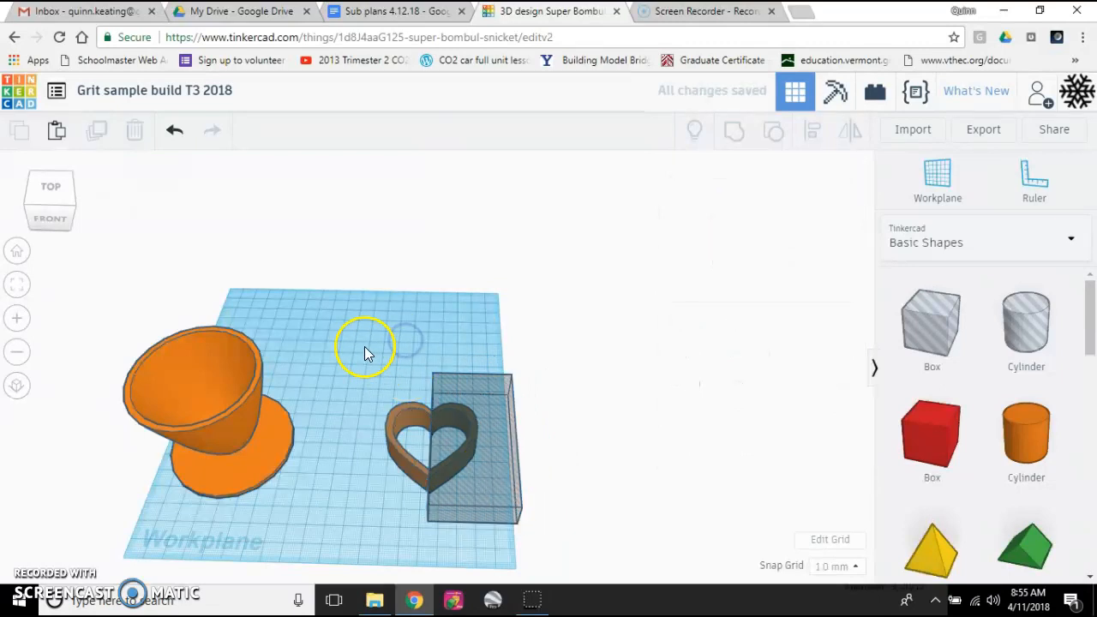
{"action": "left_click_drag", "start_coordinate": [543, 524], "coordinate": [579, 562]}
{"action": "left_click", "coordinate": [734, 130]}
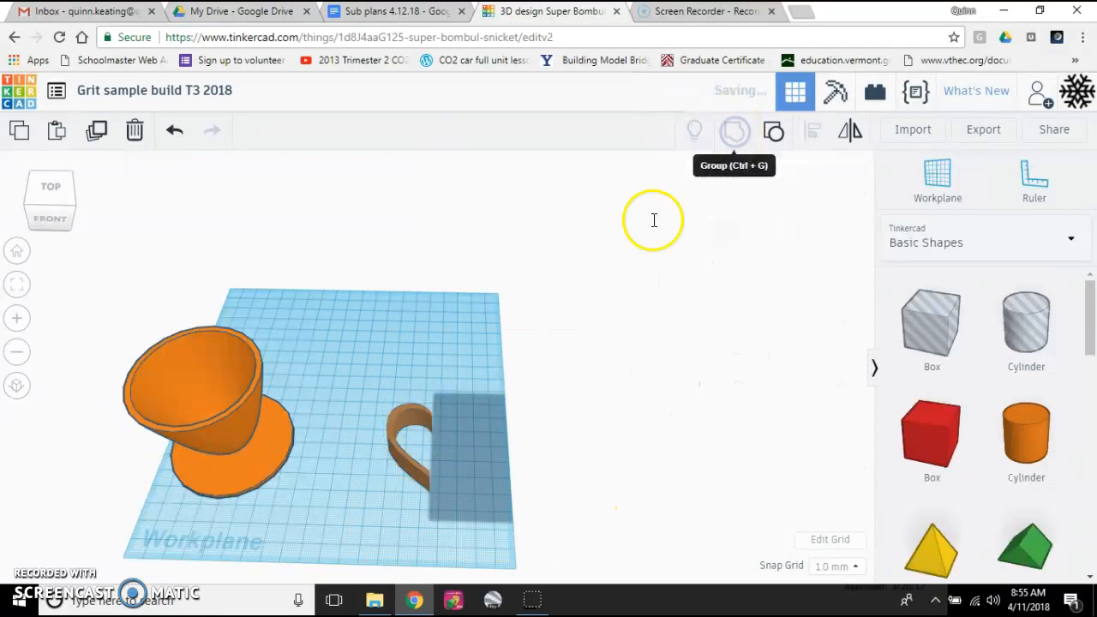
{"action": "left_click", "coordinate": [457, 265]}
Step: Paste a copy of the remaining half heart and move it to the right of the original
{"action": "scroll", "coordinate": [416, 436], "scroll_direction": "up", "scroll_amount": 3}
{"action": "right_click_drag", "start_coordinate": [405, 440], "coordinate": [397, 414]}
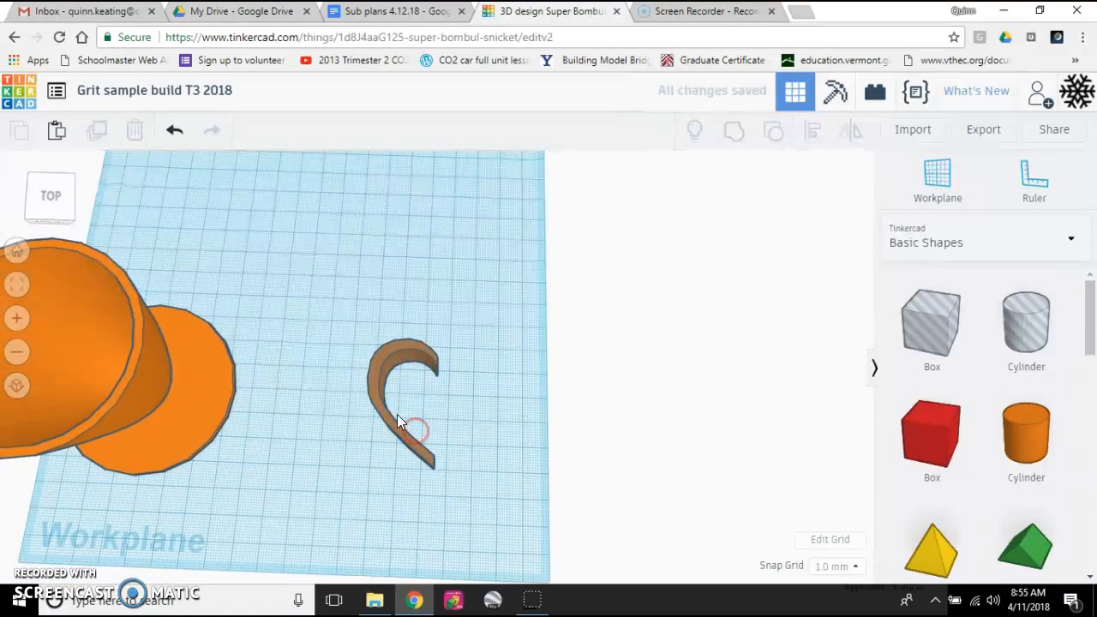
{"action": "left_click", "coordinate": [380, 356]}
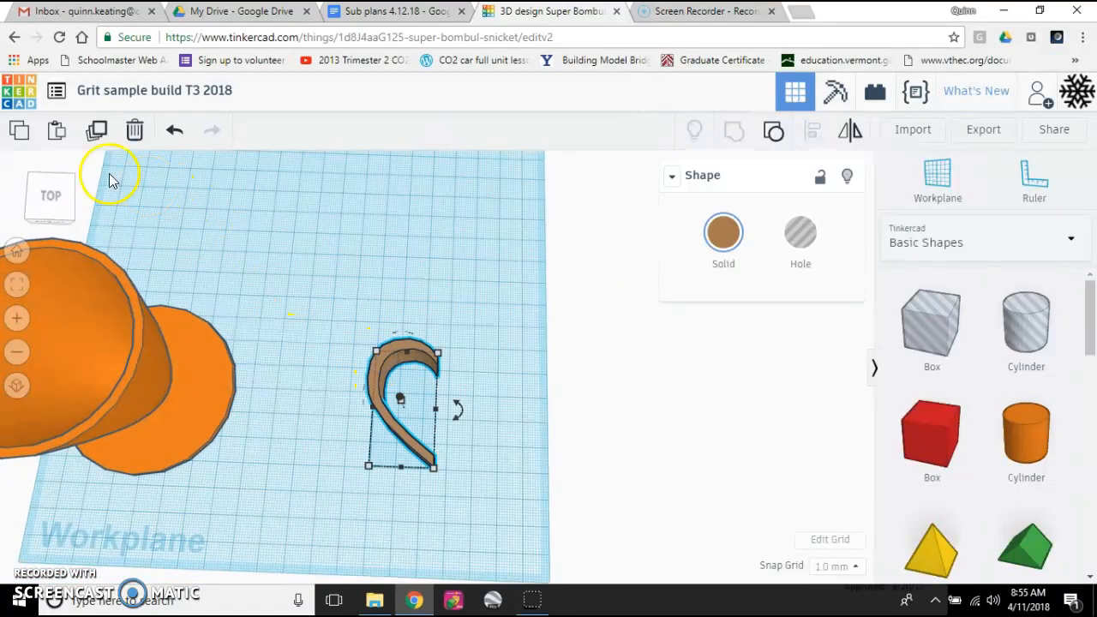
{"action": "left_click", "coordinate": [25, 133]}
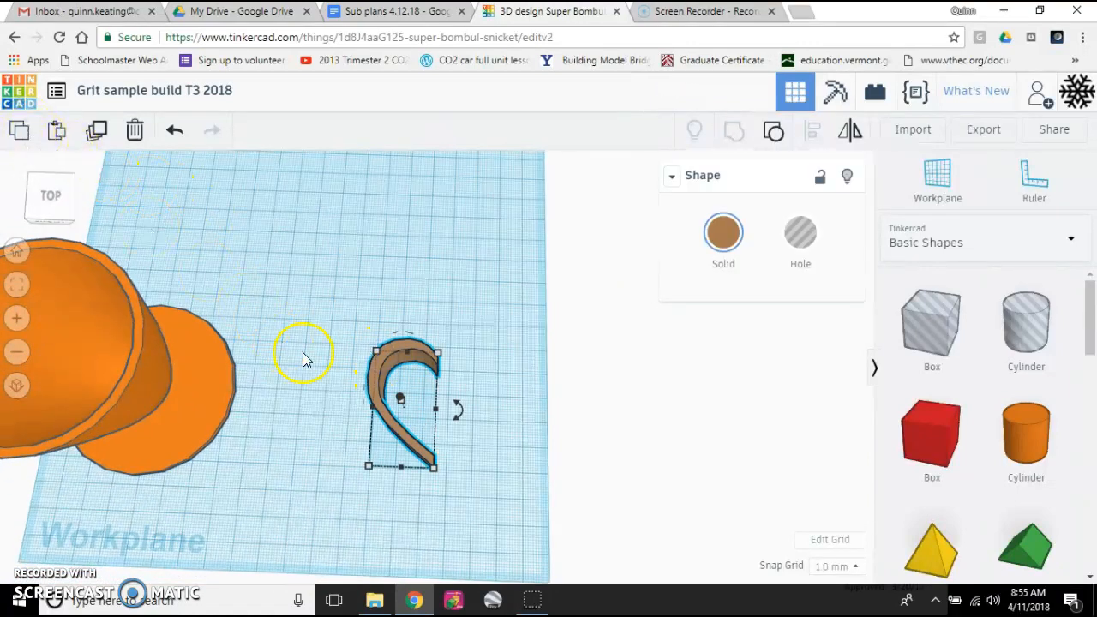
{"action": "left_click", "coordinate": [57, 130]}
{"action": "left_click", "coordinate": [410, 380]}
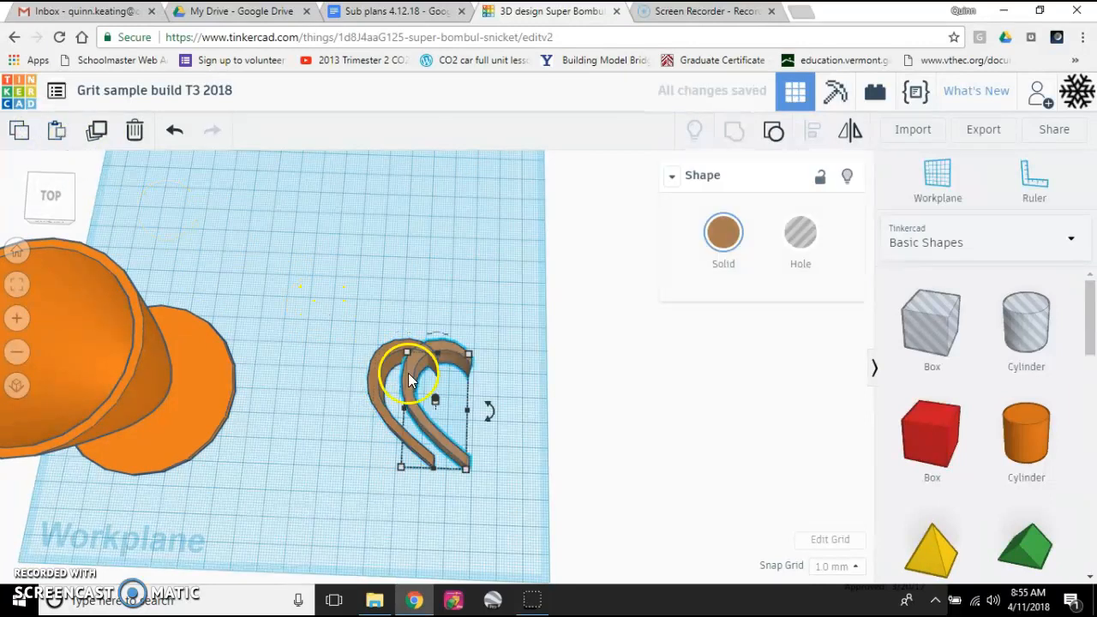
{"action": "left_click_drag", "start_coordinate": [411, 374], "coordinate": [482, 370]}
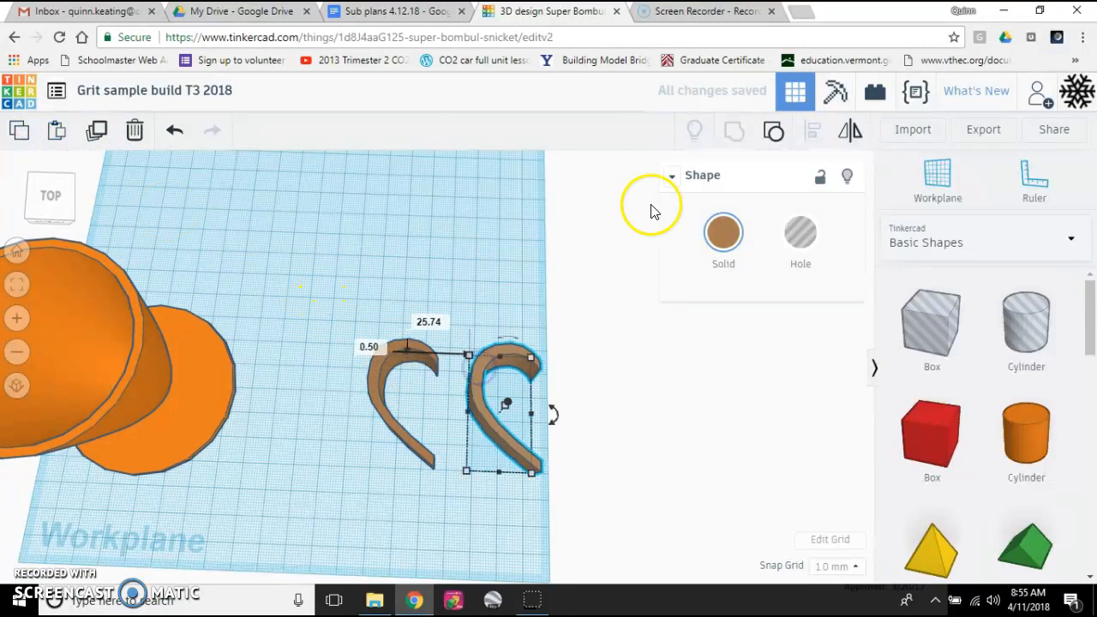
Step: Mirror the copied half heart horizontally so the two halves face each other
{"action": "left_click", "coordinate": [857, 141]}
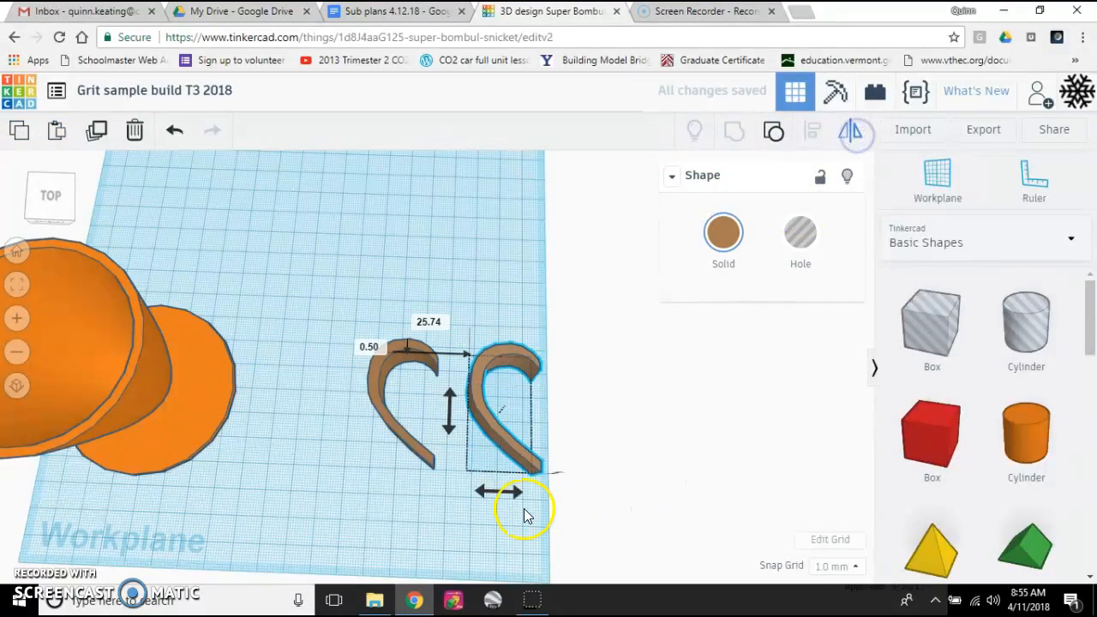
{"action": "left_click", "coordinate": [497, 491]}
{"action": "left_click", "coordinate": [383, 489]}
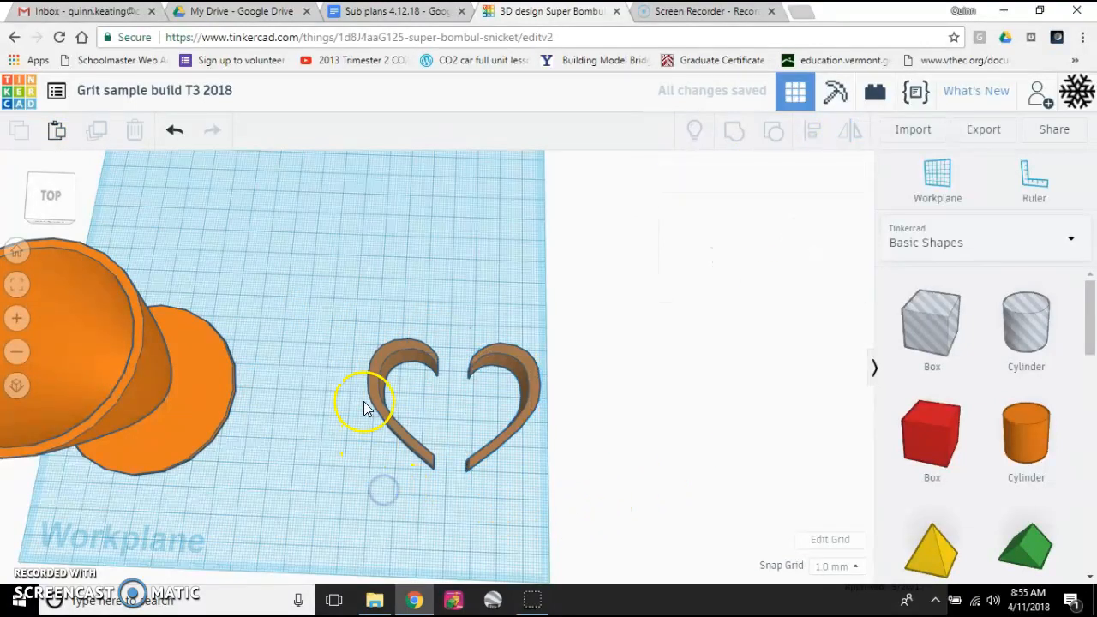
Step: Rotate each half heart by 90° so that both stand upright
{"action": "right_click_drag", "start_coordinate": [514, 433], "coordinate": [424, 378]}
{"action": "left_click", "coordinate": [398, 319]}
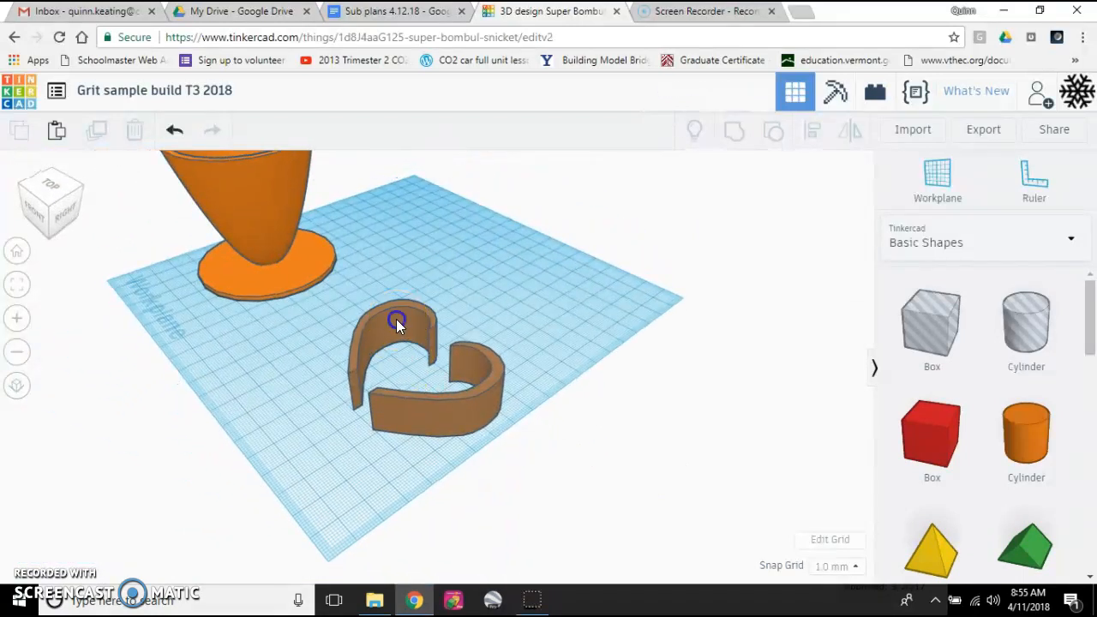
{"action": "left_click_drag", "start_coordinate": [355, 292], "coordinate": [339, 326]}
{"action": "left_click_drag", "start_coordinate": [335, 323], "coordinate": [331, 349]}
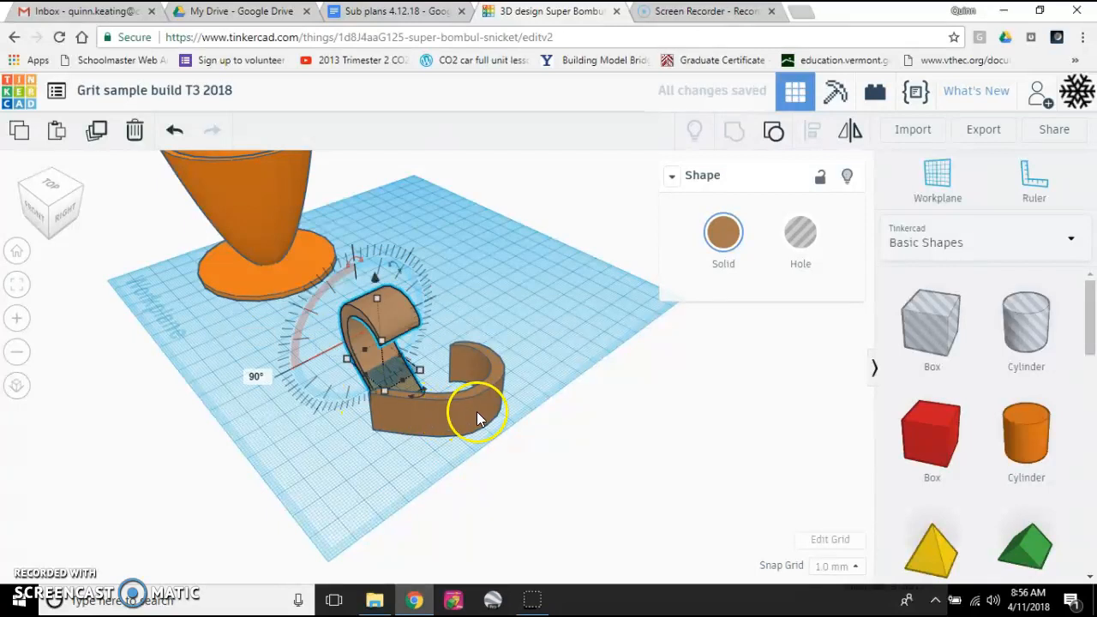
{"action": "left_click", "coordinate": [478, 418]}
{"action": "left_click_drag", "start_coordinate": [441, 343], "coordinate": [387, 397]}
{"action": "left_click", "coordinate": [311, 385]}
Step: Raise both half hearts about 10 mm above the workplane
{"action": "right_click_drag", "start_coordinate": [255, 380], "coordinate": [428, 357]}
{"action": "scroll", "coordinate": [404, 314], "scroll_direction": "down", "scroll_amount": 3}
{"action": "middle_click_drag", "start_coordinate": [404, 314], "coordinate": [404, 347]}
{"action": "middle_click_drag", "start_coordinate": [316, 364], "coordinate": [400, 315]}
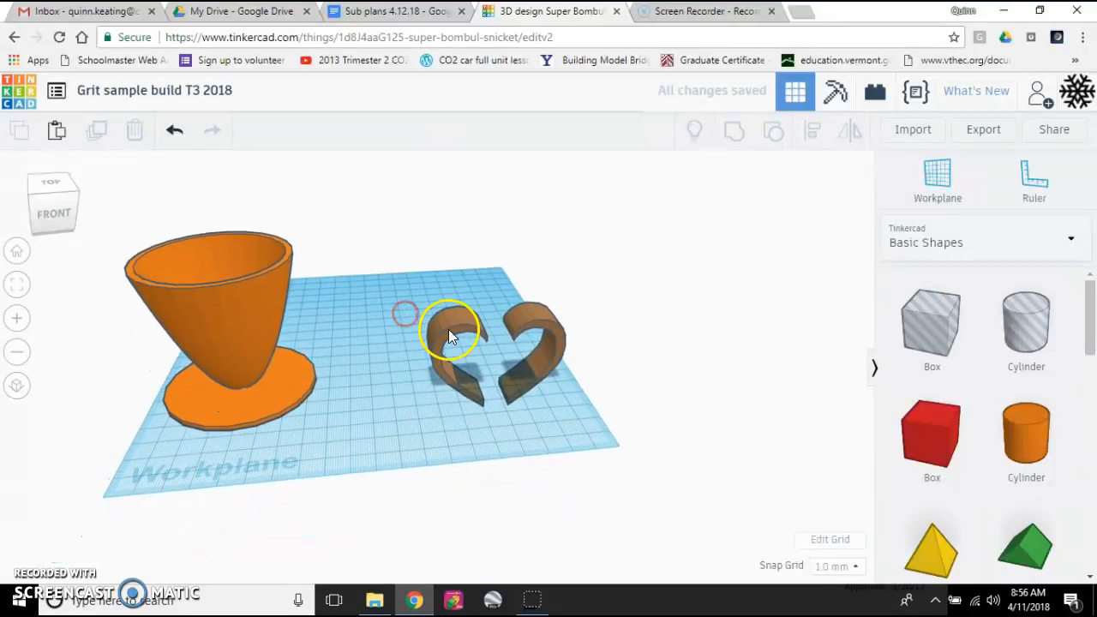
{"action": "left_click", "coordinate": [448, 331]}
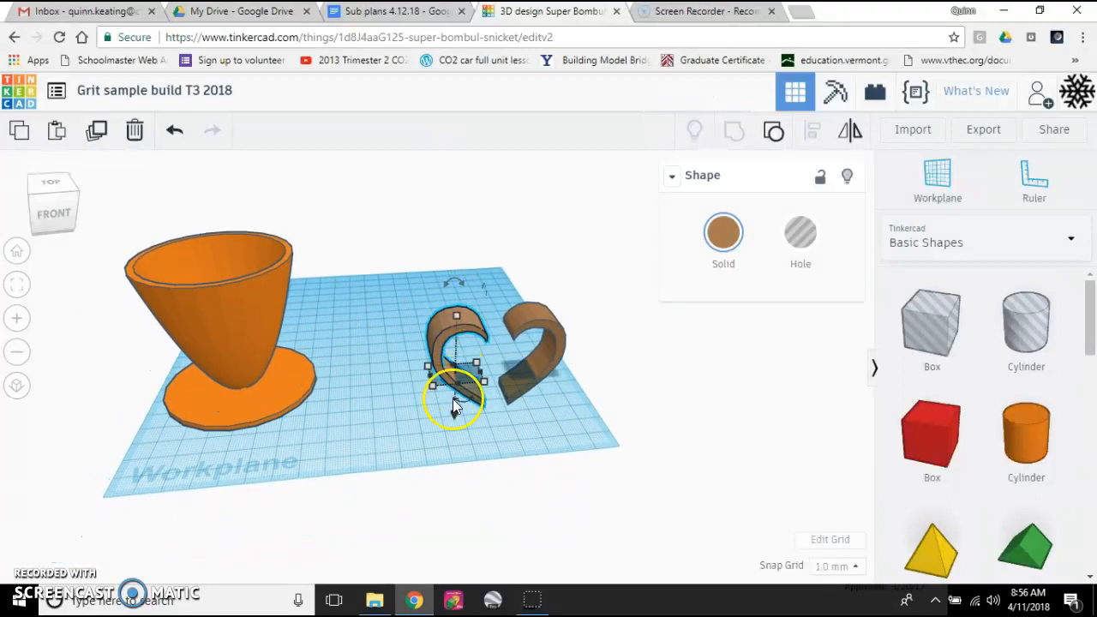
{"action": "left_click_drag", "start_coordinate": [454, 415], "coordinate": [453, 375]}
{"action": "left_click", "coordinate": [559, 345]}
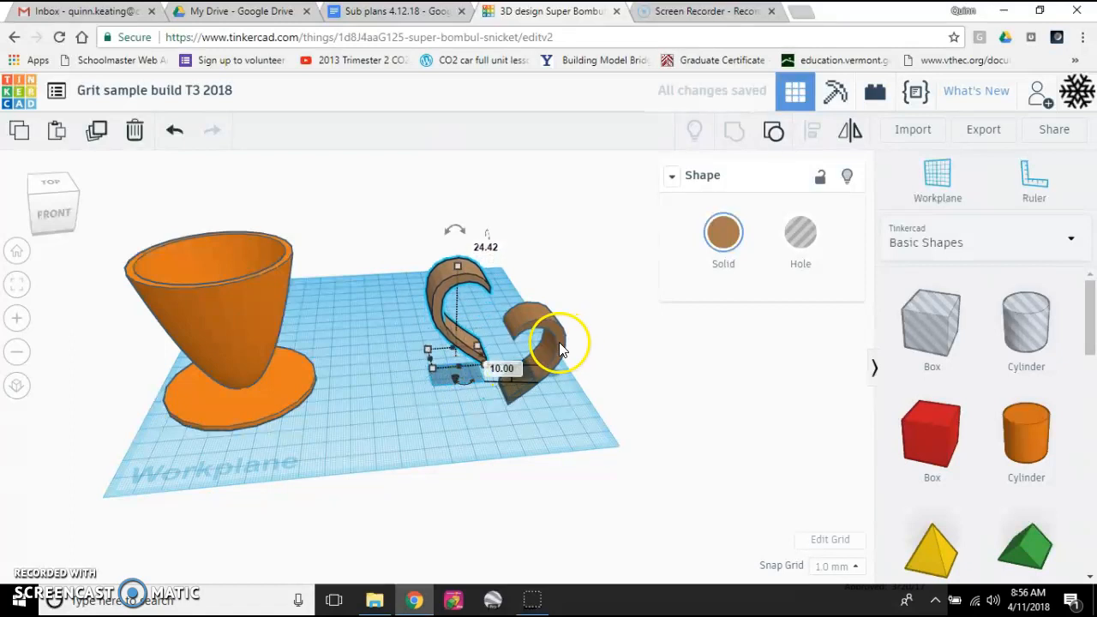
{"action": "left_click_drag", "start_coordinate": [523, 409], "coordinate": [518, 369]}
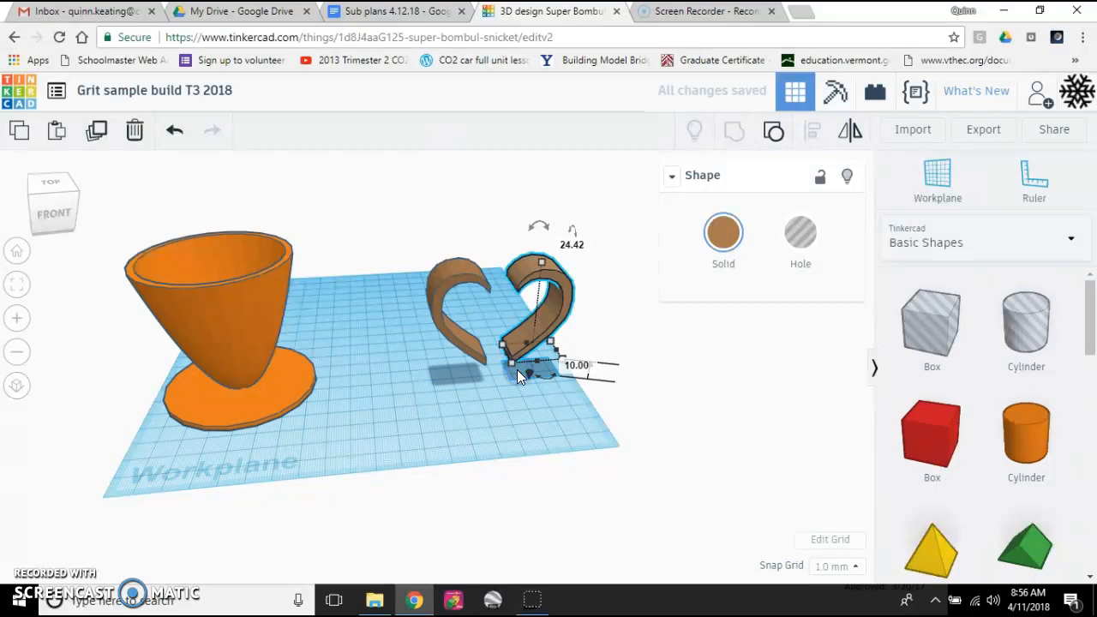
Step: Align the goblet and both half hearts on their centers along the front-to-back axis
{"action": "right_click_drag", "start_coordinate": [380, 356], "coordinate": [416, 397]}
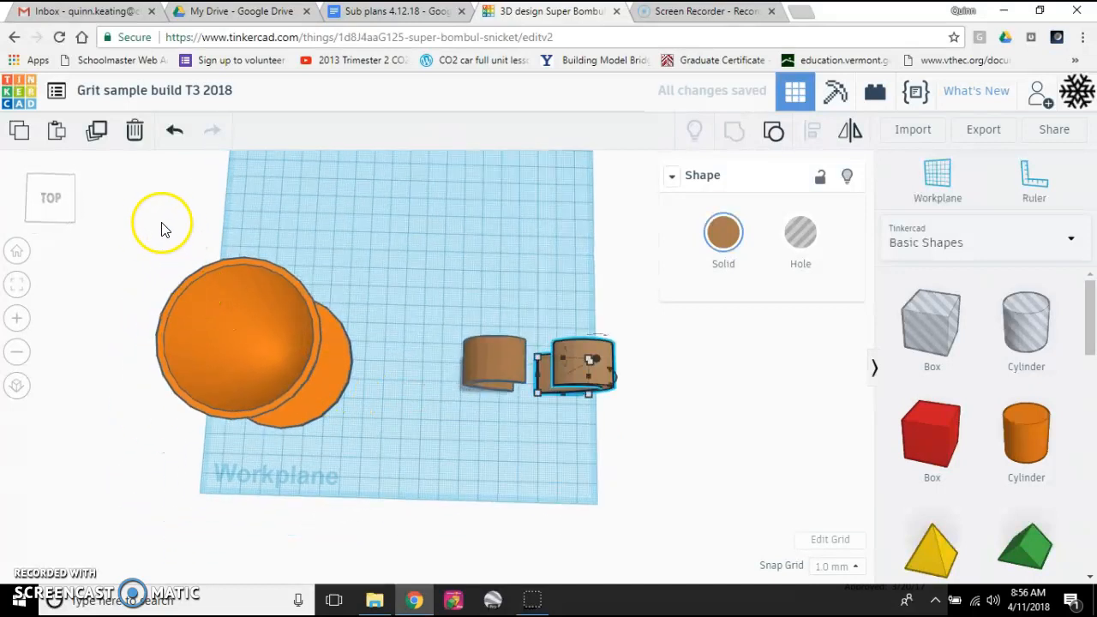
{"action": "left_click_drag", "start_coordinate": [127, 214], "coordinate": [634, 488]}
{"action": "left_click", "coordinate": [813, 135]}
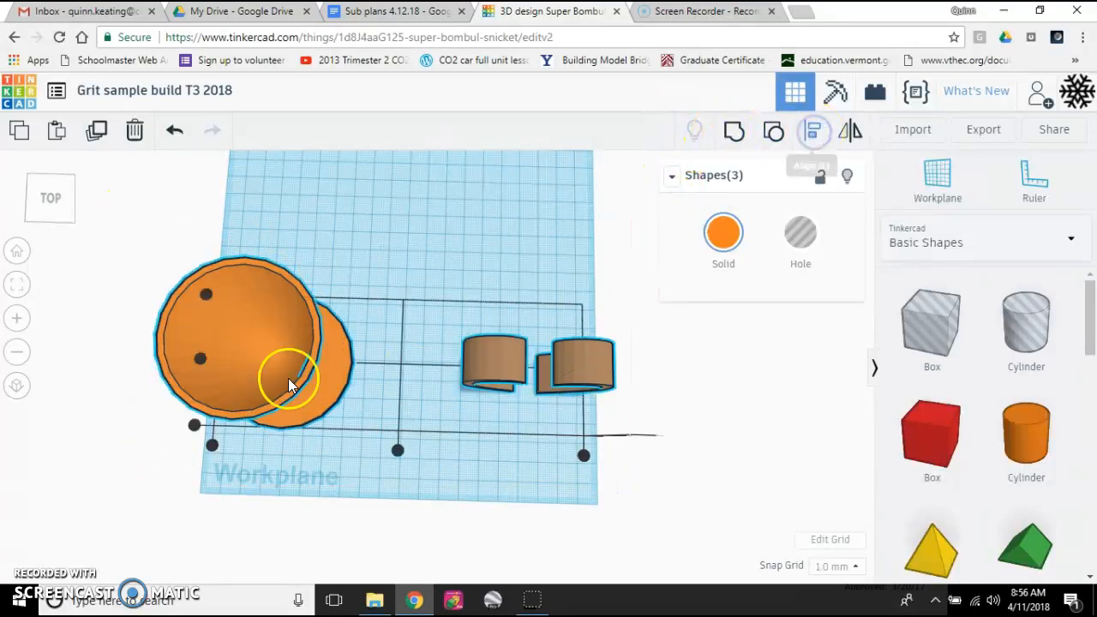
{"action": "left_click", "coordinate": [201, 361]}
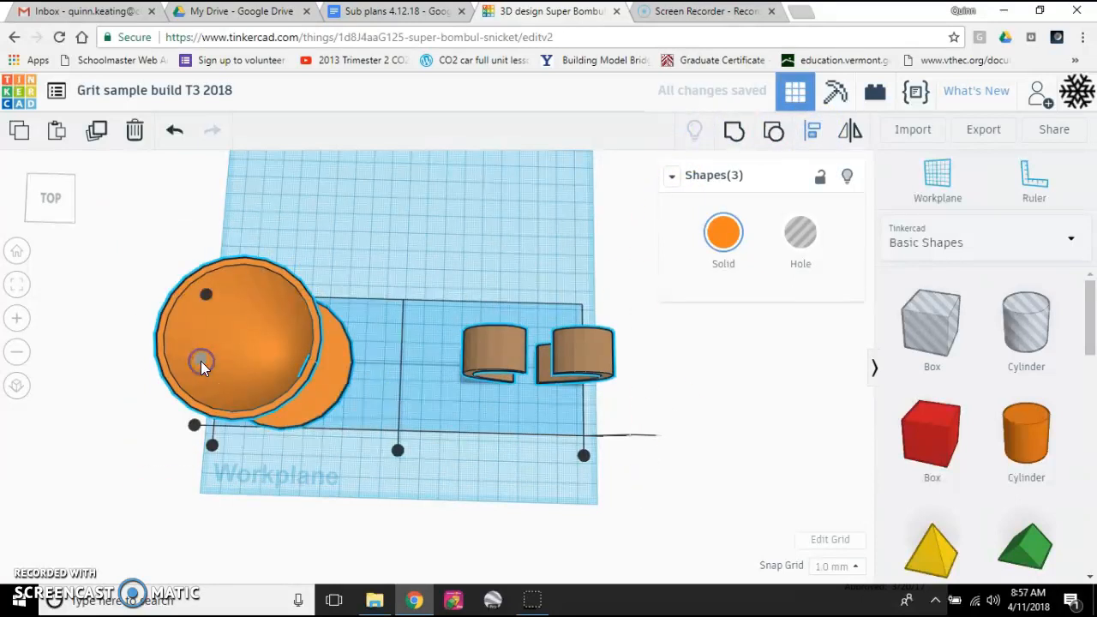
{"action": "left_click", "coordinate": [115, 367]}
Step: Move the left half heart through the goblet to its far left side so it forms a handle
{"action": "mouse_move", "coordinate": [115, 368]}
{"action": "right_mouse_down"}
{"action": "mouse_move", "coordinate": [147, 362]}
{"action": "mouse_move", "coordinate": [142, 252]}
{"action": "mouse_move", "coordinate": [122, 367]}
{"action": "right_mouse_up"}
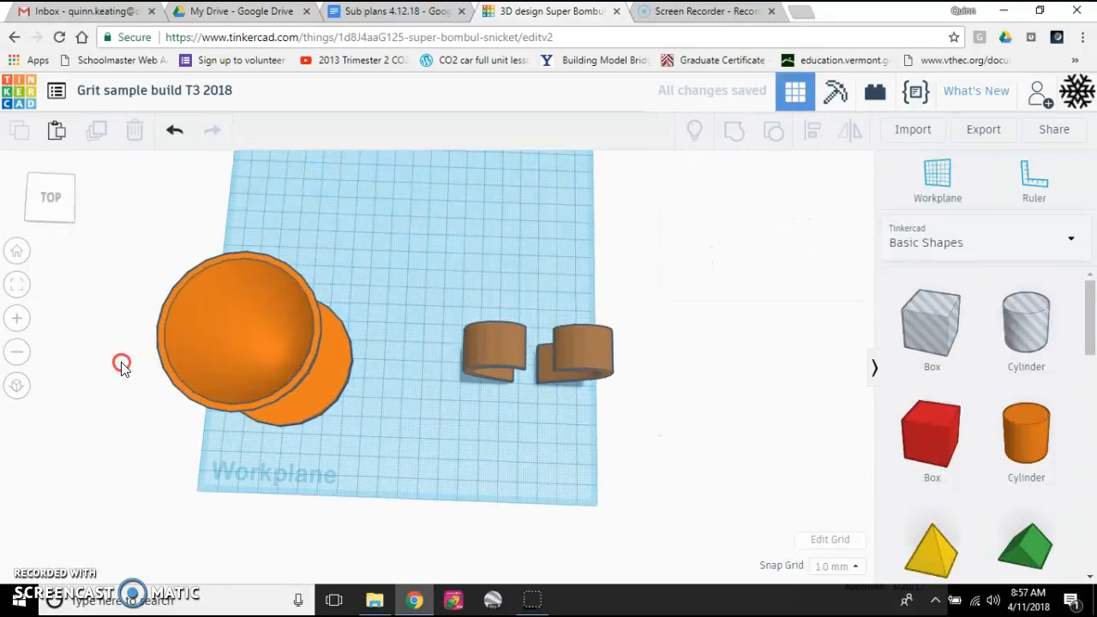
{"action": "left_click", "coordinate": [485, 349]}
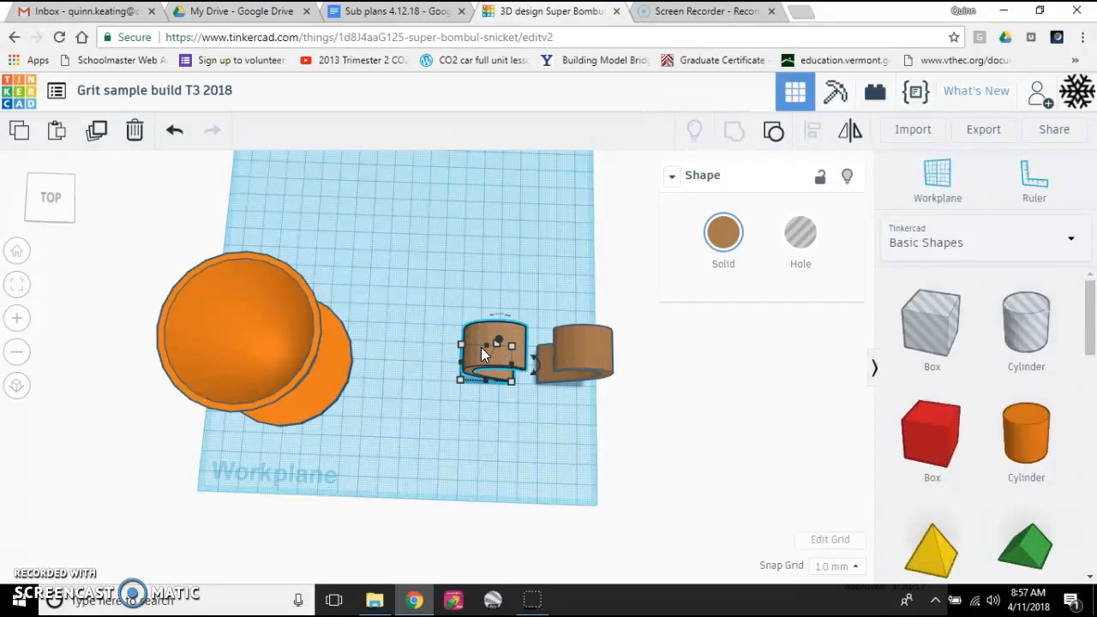
{"action": "key", "text": "Left"}
{"action": "key", "text": "Left"}
{"action": "key", "text": "Left"}
{"action": "key", "text": "Left"}
{"action": "key", "text": "Left"}
{"action": "key", "text": "Left"}
{"action": "key", "text": "Left"}
{"action": "key", "text": "Left"}
{"action": "key", "text": "Left"}
{"action": "key", "text": "Left"}
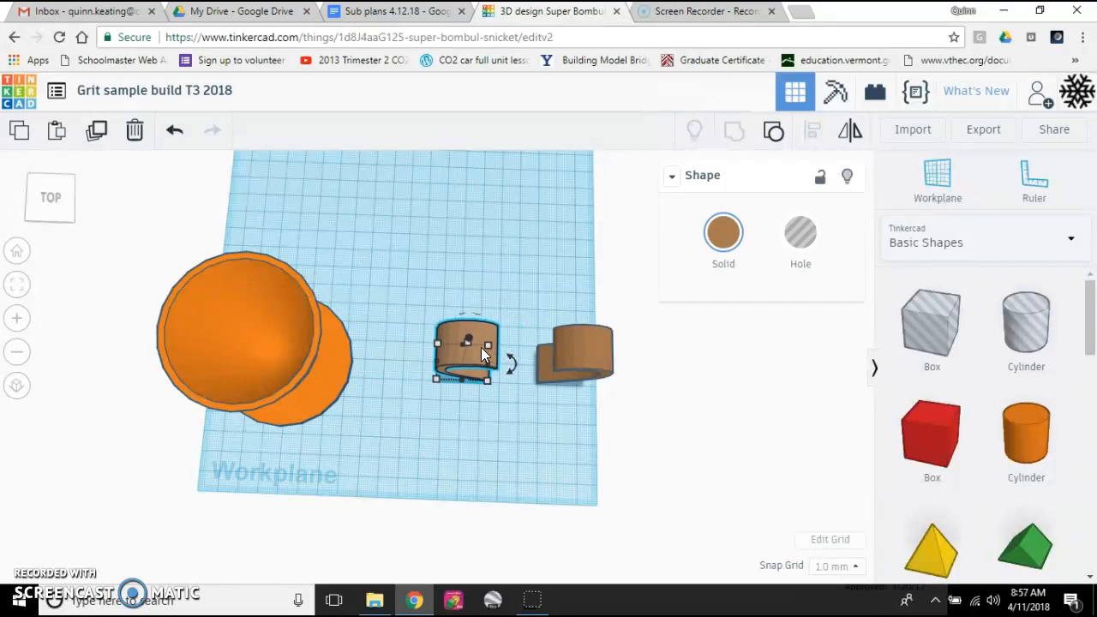
{"action": "key", "text": "Left"}
{"action": "key", "text": "Left"}
{"action": "key", "text": "Left"}
{"action": "key", "text": "Left"}
{"action": "key", "text": "Left"}
{"action": "key", "text": "Left"}
{"action": "key", "text": "Left"}
{"action": "key", "text": "Left"}
{"action": "key", "text": "Left"}
{"action": "key", "text": "Left"}
{"action": "key", "text": "Left"}
{"action": "key", "text": "Left"}
{"action": "key", "text": "Left"}
{"action": "key", "text": "Left"}
{"action": "key", "text": "Left"}
{"action": "key", "text": "Left"}
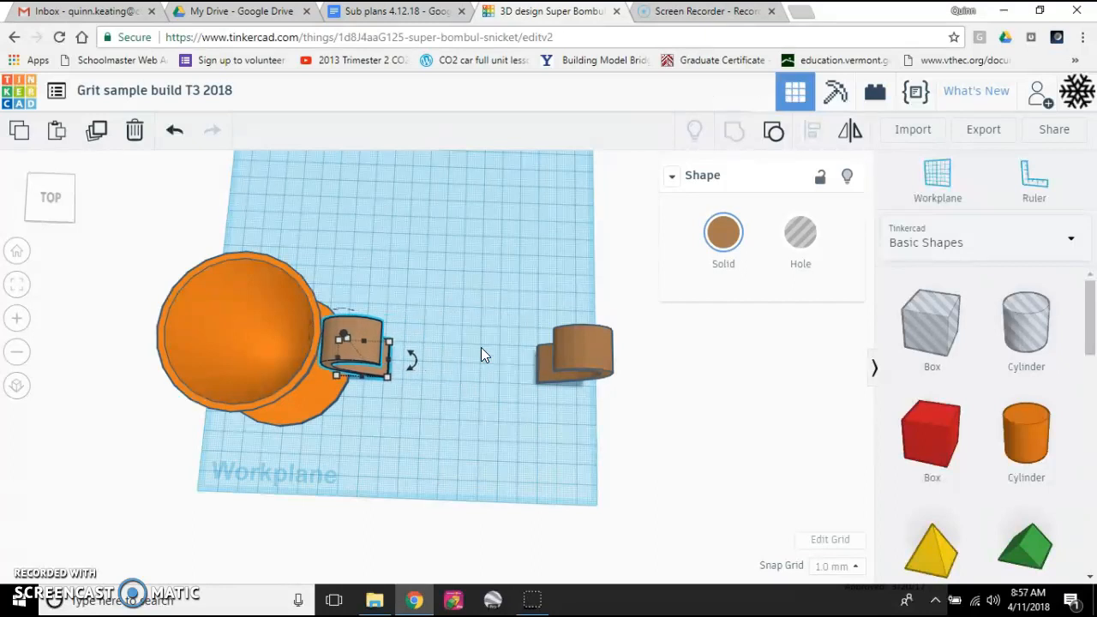
{"action": "key", "text": "Left"}
{"action": "key", "text": "Left"}
{"action": "key", "text": "Left"}
{"action": "key", "text": "Left"}
{"action": "key", "text": "Left"}
{"action": "key", "text": "Left"}
{"action": "key", "text": "Left"}
{"action": "key", "text": "Left"}
{"action": "key", "text": "Left"}
{"action": "key", "text": "Left"}
{"action": "key", "text": "Left"}
{"action": "key", "text": "Left"}
{"action": "key", "text": "Left"}
{"action": "key", "text": "Left"}
{"action": "key", "text": "Left"}
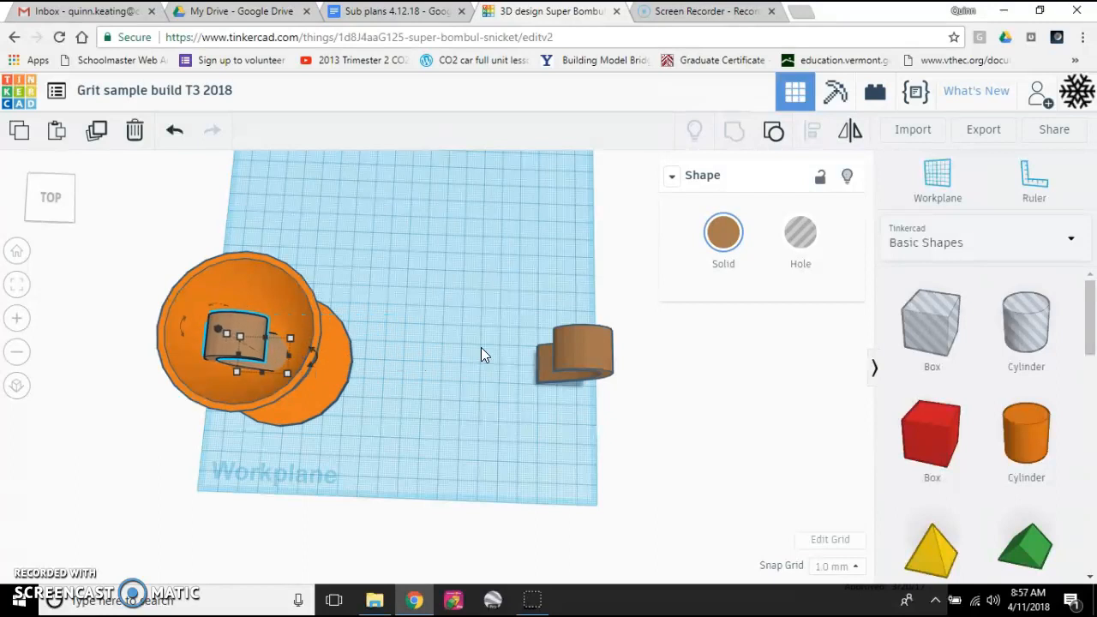
{"action": "key", "text": "Left"}
{"action": "key", "text": "Left"}
{"action": "key", "text": "Left"}
{"action": "key", "text": "Left"}
{"action": "key", "text": "Left"}
{"action": "key", "text": "Left"}
{"action": "key", "text": "Left"}
{"action": "key", "text": "Left"}
{"action": "key", "text": "Left"}
{"action": "key", "text": "Left"}
{"action": "key", "text": "Left"}
{"action": "key", "text": "Left"}
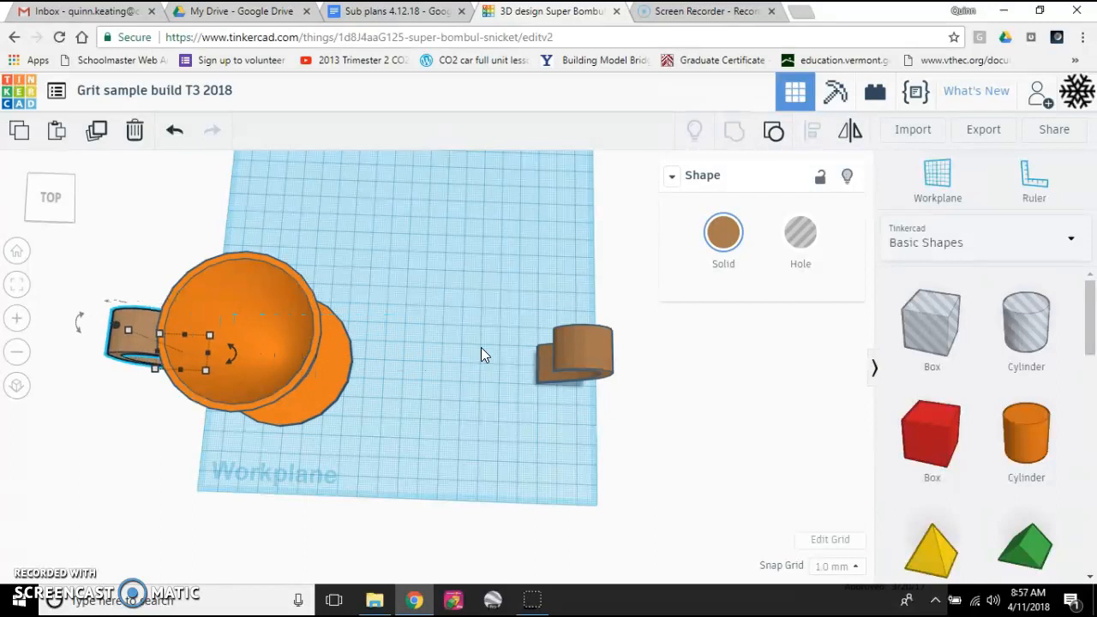
Step: Move the right half heart against the goblet's right side as the second handle
{"action": "left_click", "coordinate": [565, 343]}
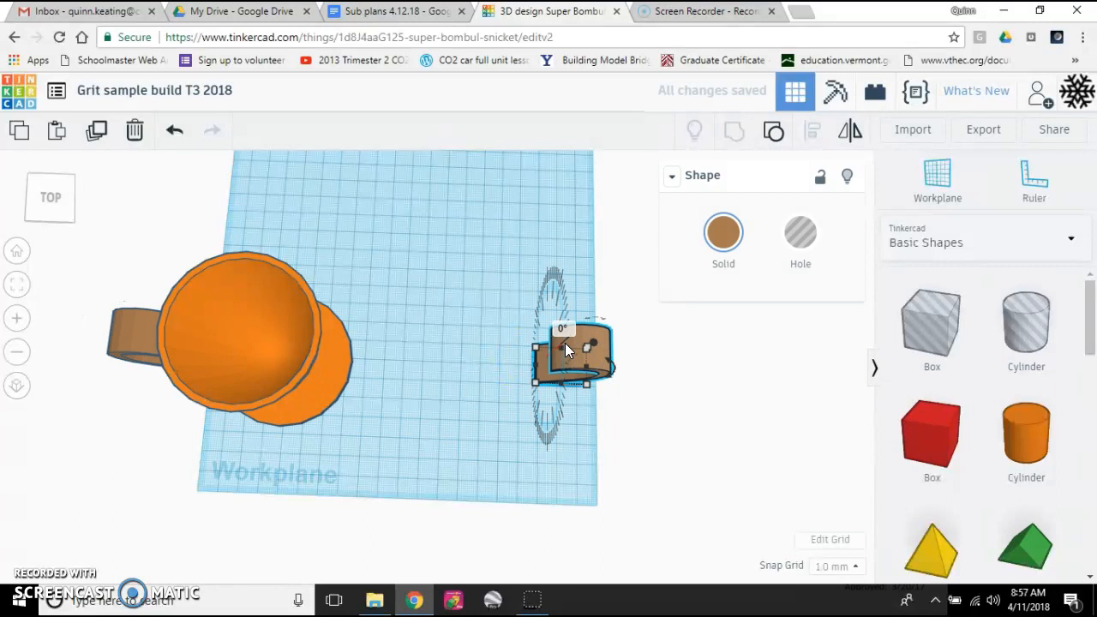
{"action": "key", "text": "Left"}
{"action": "key", "text": "Left"}
{"action": "key", "text": "Left"}
{"action": "key", "text": "Left"}
{"action": "key", "text": "Left"}
{"action": "key", "text": "Left"}
{"action": "key", "text": "Left"}
{"action": "key", "text": "Left"}
{"action": "key", "text": "Left"}
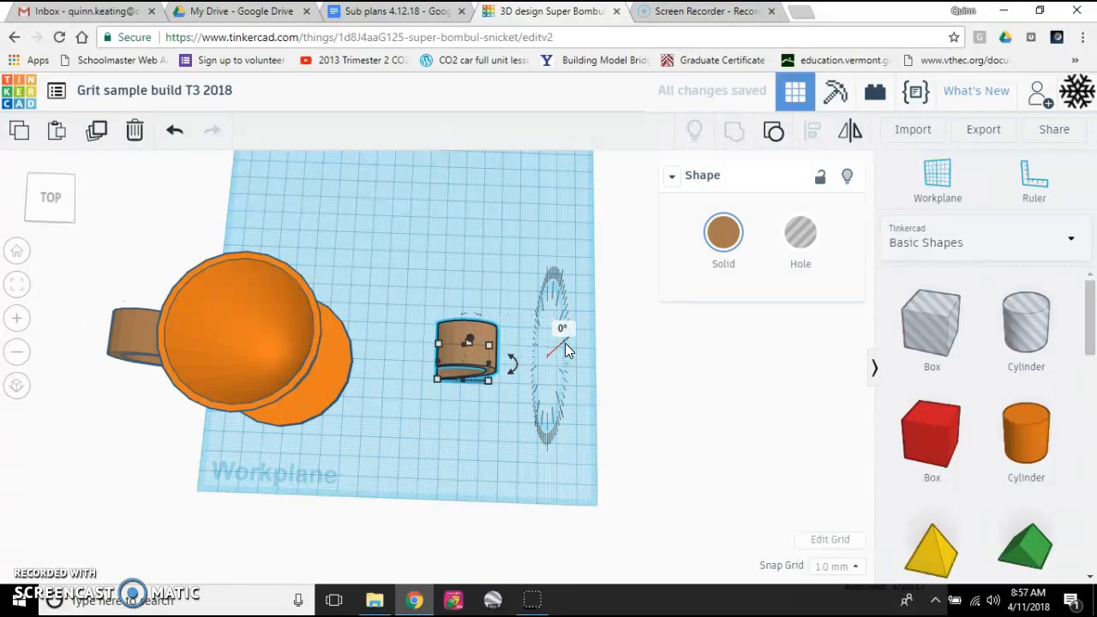
{"action": "key", "text": "Left"}
{"action": "key", "text": "Left"}
{"action": "key", "text": "Left"}
{"action": "key", "text": "Left"}
{"action": "key", "text": "Left"}
{"action": "key", "text": "Left"}
{"action": "key", "text": "Left"}
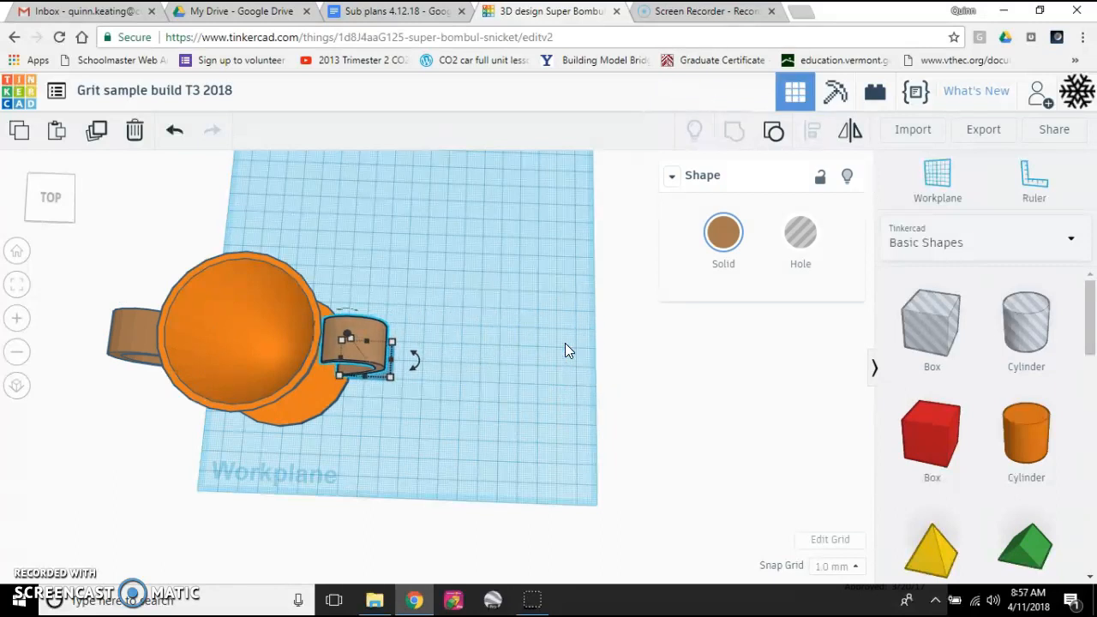
{"action": "left_click", "coordinate": [472, 414]}
{"action": "right_click_drag", "start_coordinate": [286, 454], "coordinate": [289, 385]}
{"action": "left_click", "coordinate": [183, 421]}
{"action": "right_click_drag", "start_coordinate": [183, 420], "coordinate": [359, 377]}
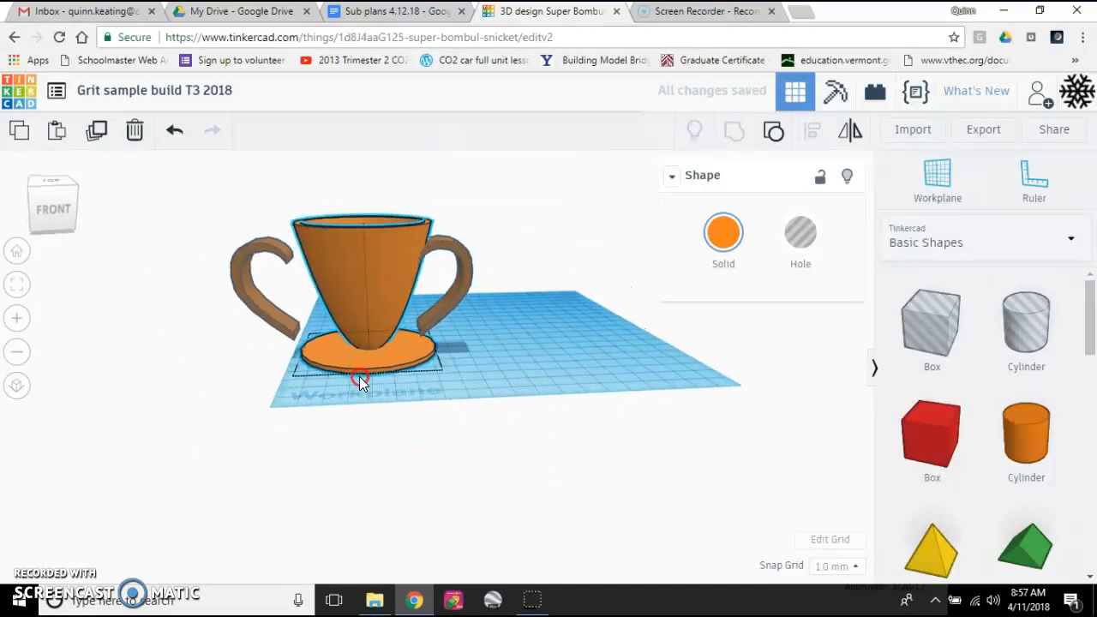
Step: Rotate the left half-heart handle 11° with its top tilting away from the goblet, and tilt the right handle outward in mirrored fashion
{"action": "left_click", "coordinate": [274, 248]}
{"action": "left_click_drag", "start_coordinate": [261, 216], "coordinate": [249, 187]}
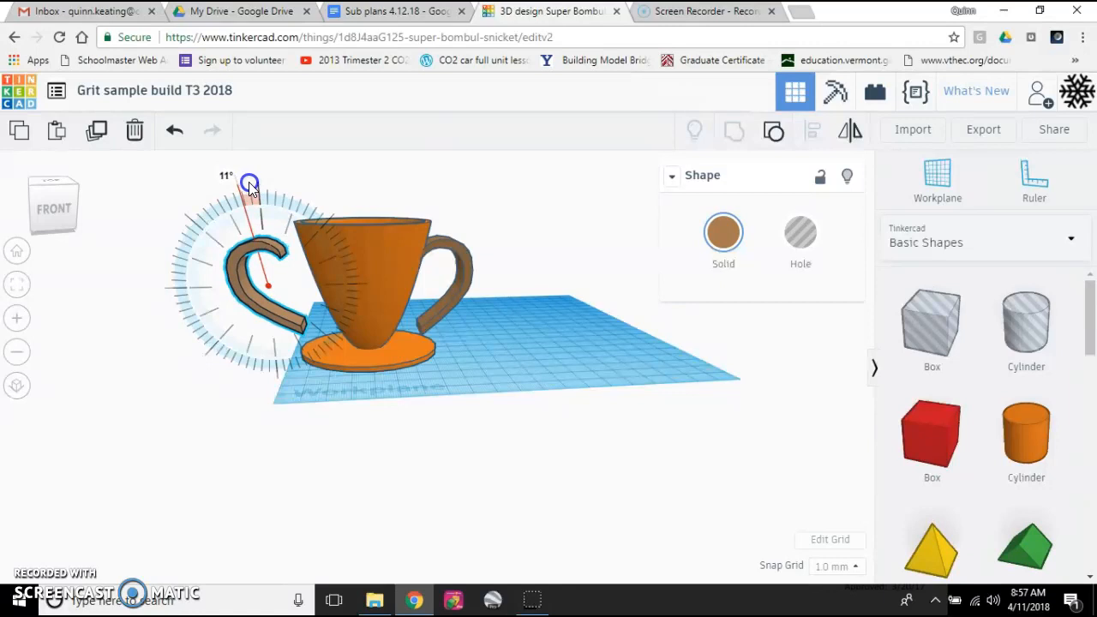
{"action": "left_click_drag", "start_coordinate": [249, 181], "coordinate": [249, 182]}
{"action": "left_click", "coordinate": [471, 277]}
{"action": "left_click_drag", "start_coordinate": [447, 202], "coordinate": [466, 185]}
Step: Move the left handle right until its ends meet the goblet's wall
{"action": "left_click", "coordinate": [269, 319]}
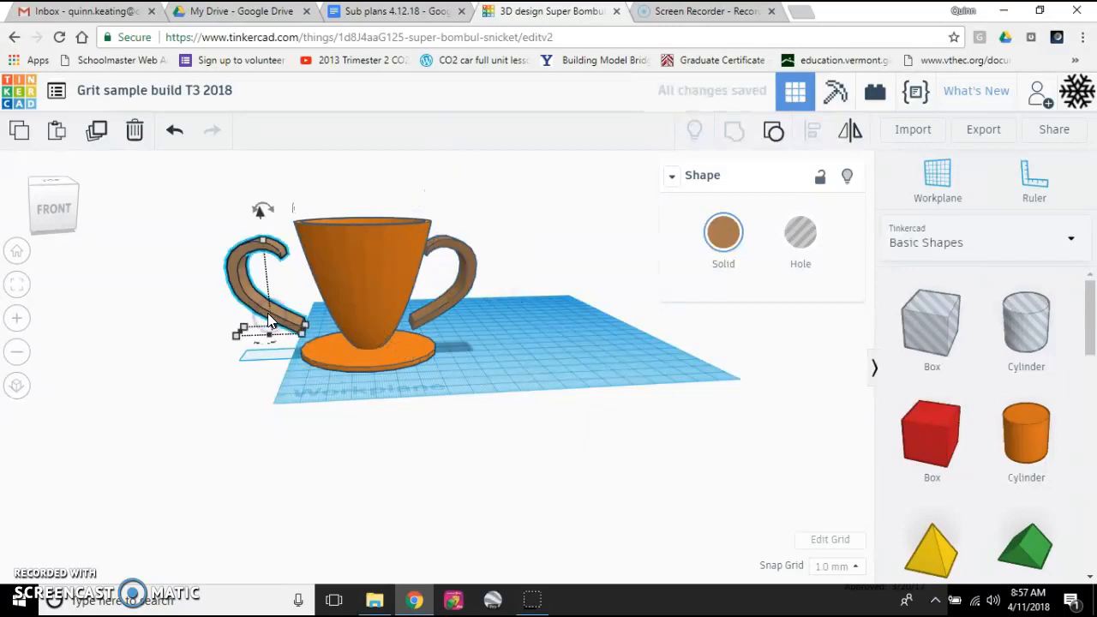
{"action": "key", "text": "Right"}
{"action": "key", "text": "Right"}
{"action": "key", "text": "Right"}
{"action": "key", "text": "Right"}
{"action": "key", "text": "Right"}
{"action": "key", "text": "Right"}
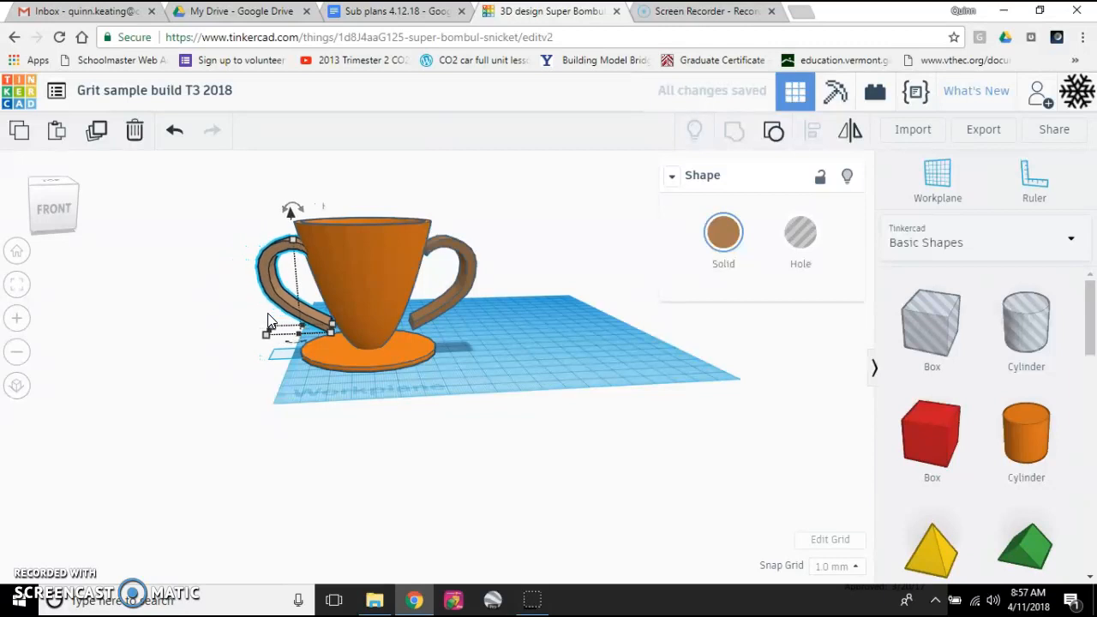
Step: Rotate both handles a further 11° outward in opposite directions so their lower ends swing in toward the goblet
{"action": "left_click_drag", "start_coordinate": [287, 205], "coordinate": [263, 190]}
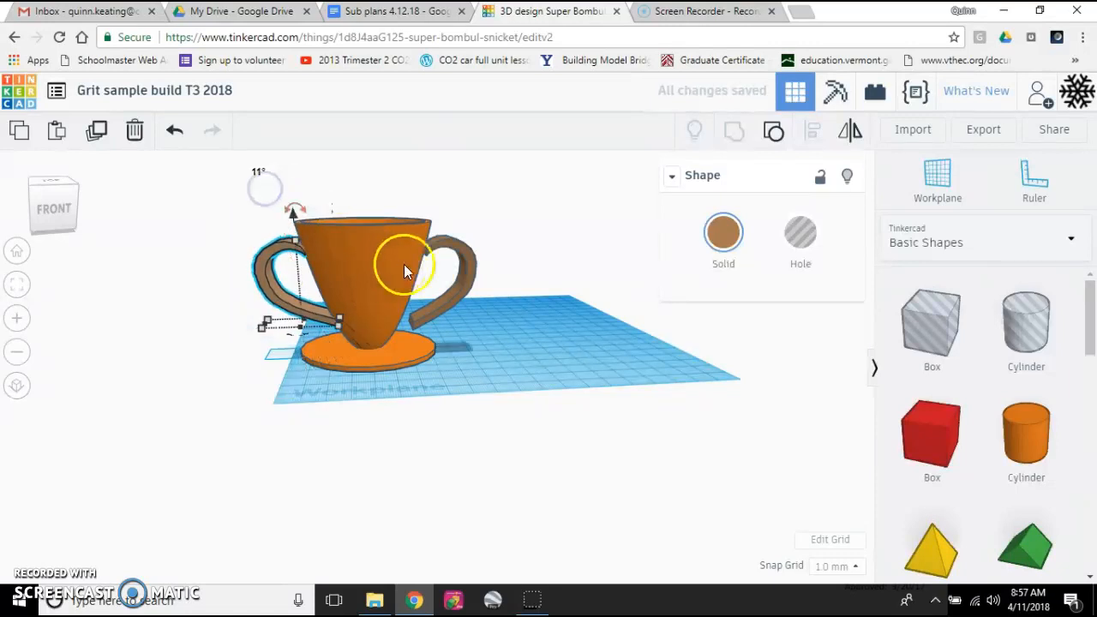
{"action": "left_click", "coordinate": [467, 257]}
{"action": "left_click_drag", "start_coordinate": [439, 208], "coordinate": [461, 179]}
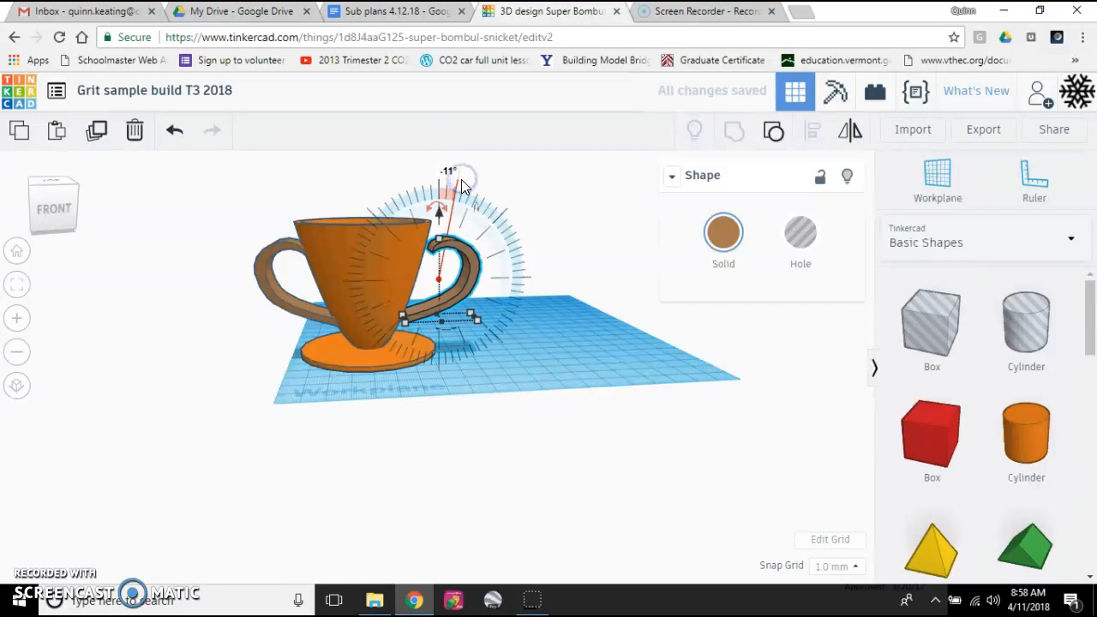
Step: Nudge the left handle right and the right handle left so both ends of each sink into the goblet's wall
{"action": "left_click", "coordinate": [283, 297]}
{"action": "key", "text": "Right"}
{"action": "key", "text": "Right"}
{"action": "key", "text": "Right"}
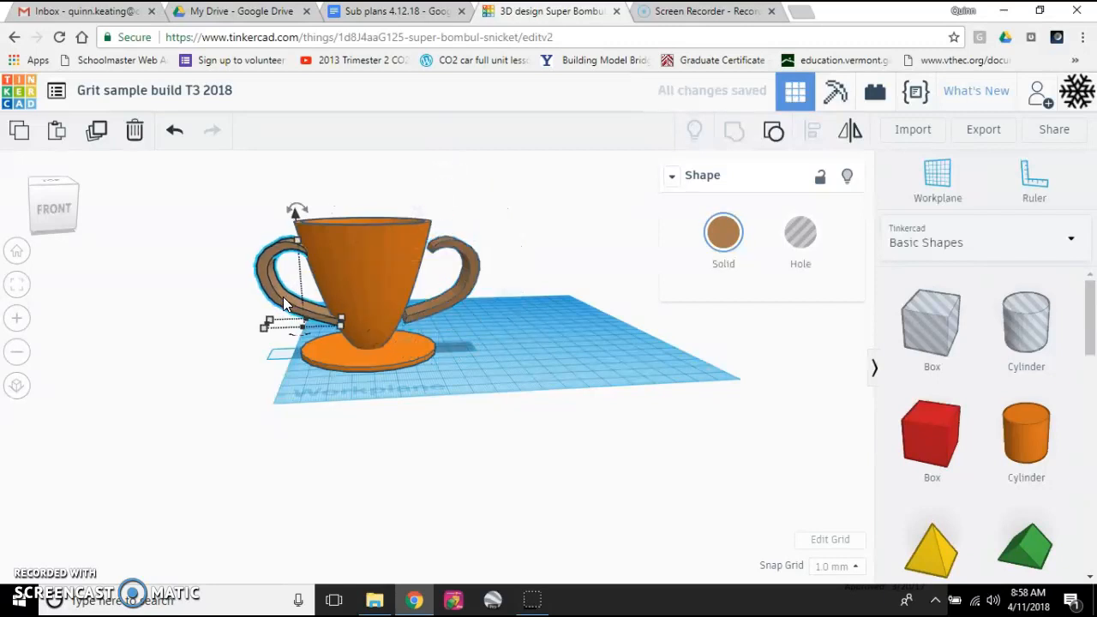
{"action": "left_click", "coordinate": [470, 281]}
{"action": "key", "text": "Left"}
{"action": "key", "text": "Left"}
{"action": "key", "text": "Left"}
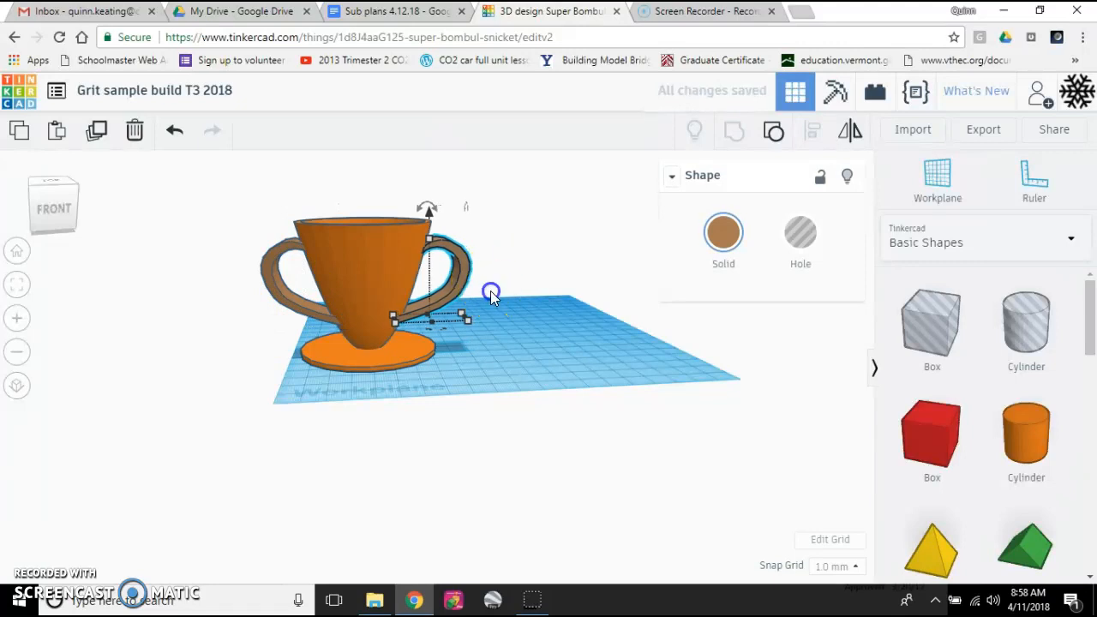
{"action": "left_click", "coordinate": [490, 290]}
Step: Inspect the goblet's interior from above for handle ends poking through the wall
{"action": "right_click_drag", "start_coordinate": [466, 318], "coordinate": [481, 384]}
{"action": "left_click", "coordinate": [330, 356]}
{"action": "scroll", "coordinate": [300, 352], "scroll_direction": "up", "scroll_amount": 4}
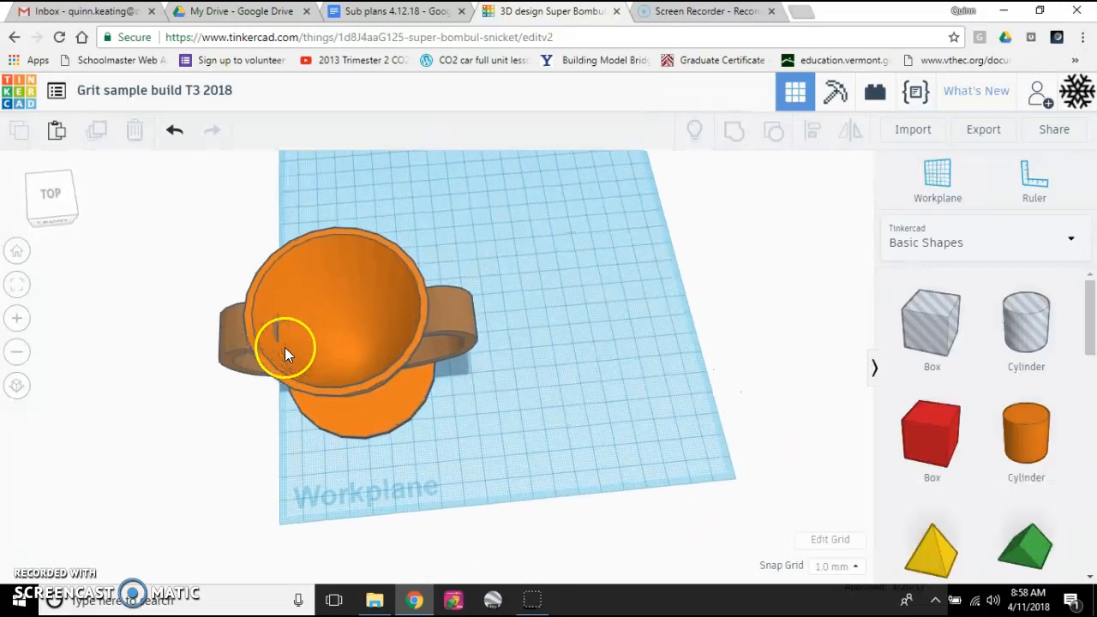
{"action": "left_click", "coordinate": [455, 305]}
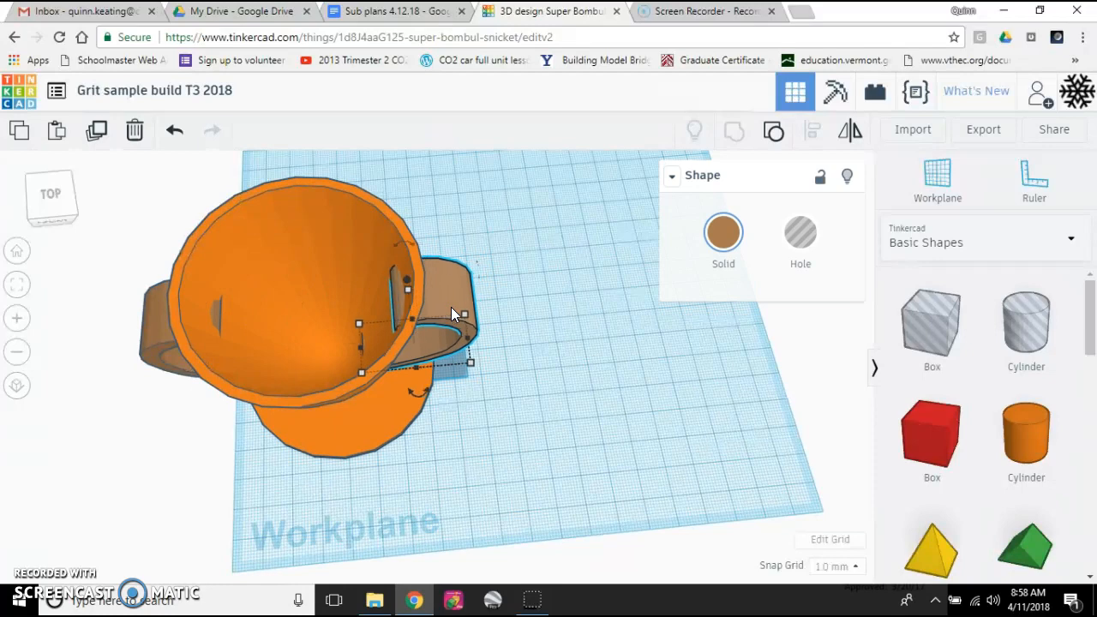
{"action": "left_click", "coordinate": [571, 320]}
{"action": "right_click_drag", "start_coordinate": [289, 394], "coordinate": [230, 361]}
{"action": "middle_click_drag", "start_coordinate": [398, 327], "coordinate": [568, 323]}
{"action": "right_click_drag", "start_coordinate": [501, 372], "coordinate": [434, 315]}
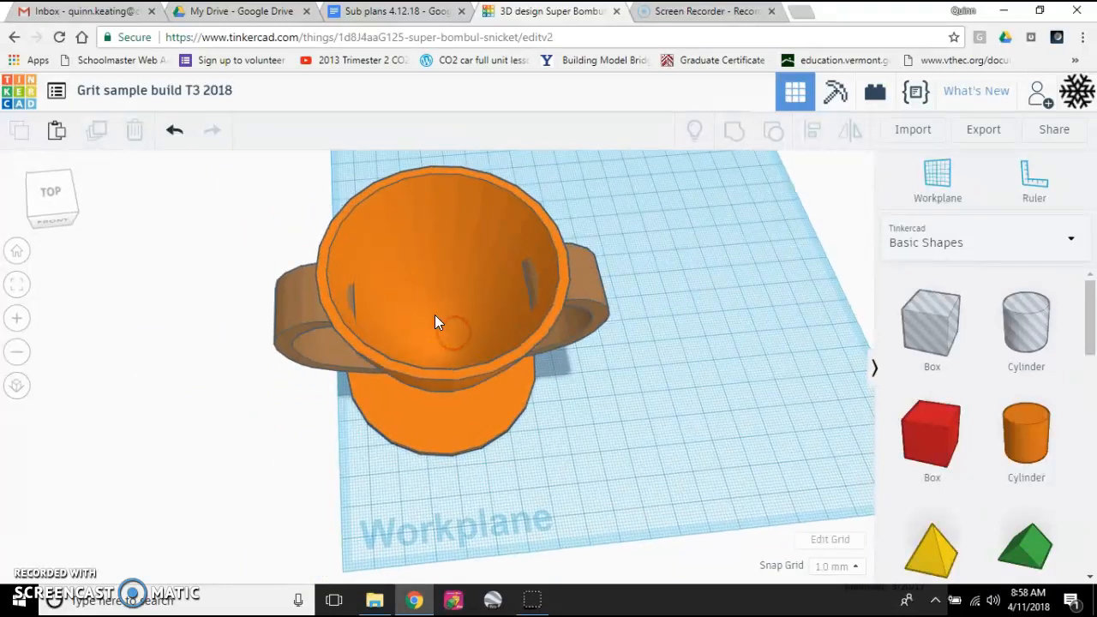
Step: Ungroup the goblet and both handles to expose the hole shapes inside them
{"action": "scroll", "coordinate": [435, 315], "scroll_direction": "down", "scroll_amount": 5}
{"action": "left_click_drag", "start_coordinate": [485, 316], "coordinate": [570, 451]}
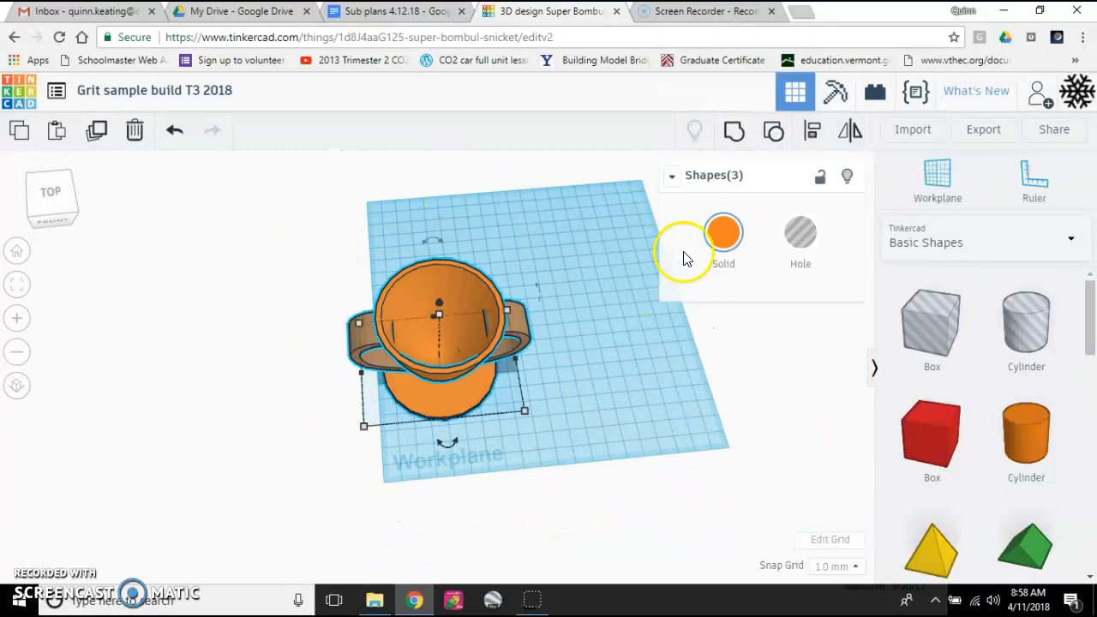
{"action": "left_click", "coordinate": [776, 137]}
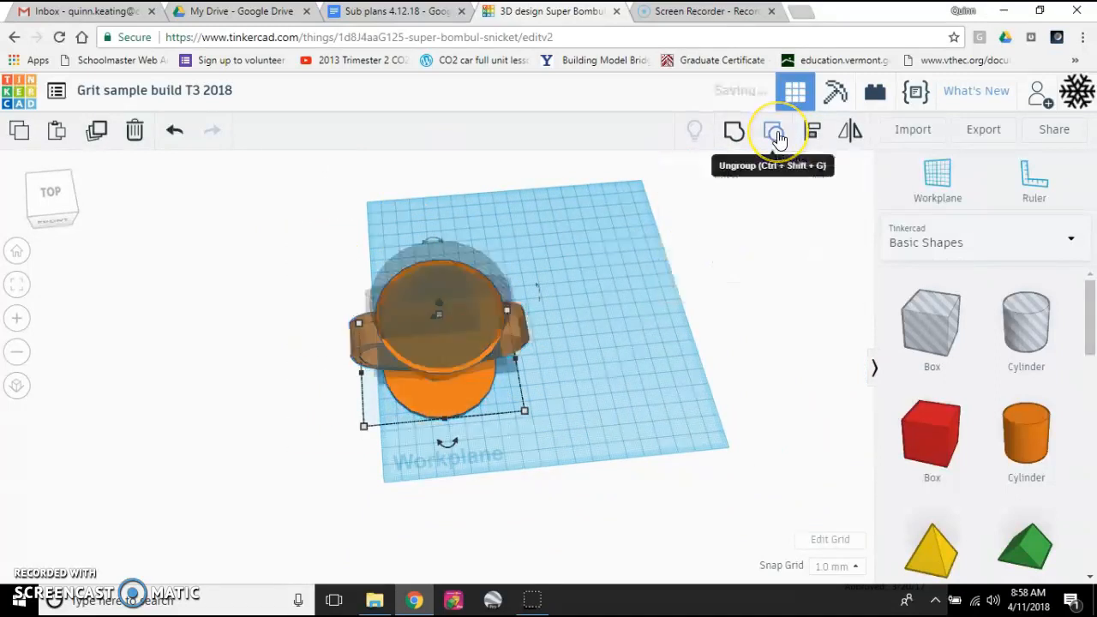
{"action": "right_click_drag", "start_coordinate": [276, 295], "coordinate": [260, 226]}
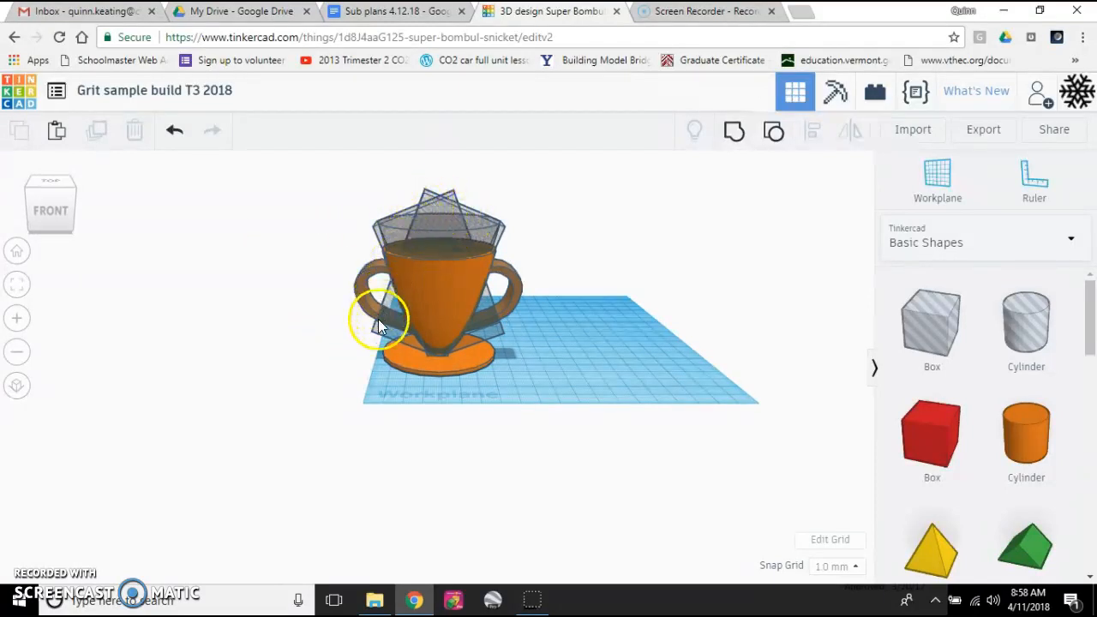
{"action": "right_click_drag", "start_coordinate": [262, 252], "coordinate": [430, 238]}
{"action": "right_click_drag", "start_coordinate": [321, 249], "coordinate": [171, 252]}
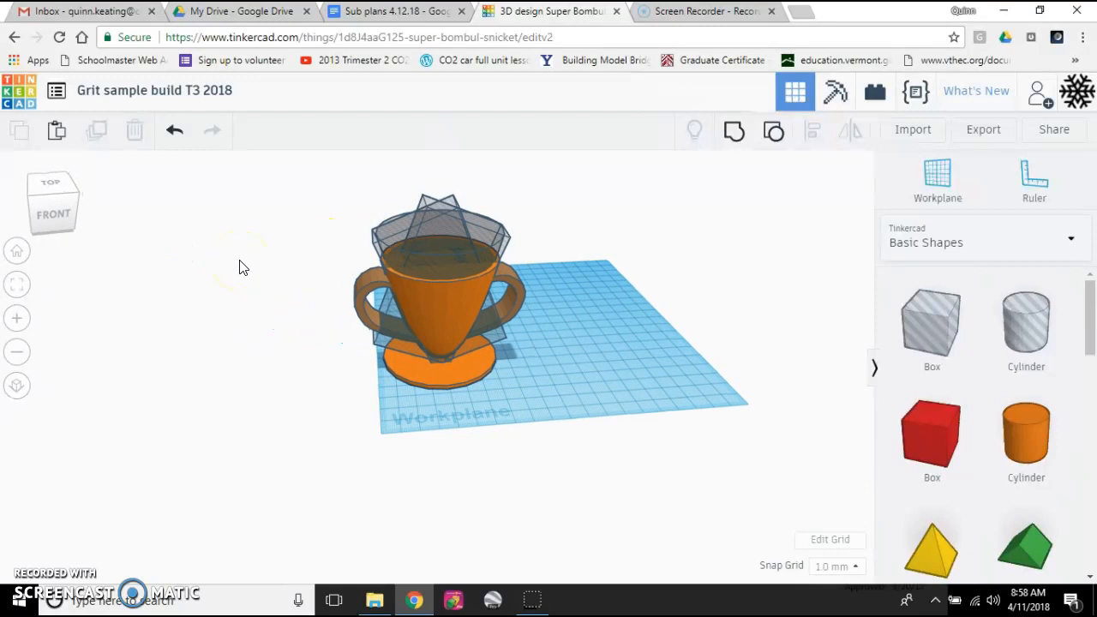
{"action": "right_click_drag", "start_coordinate": [229, 267], "coordinate": [319, 257]}
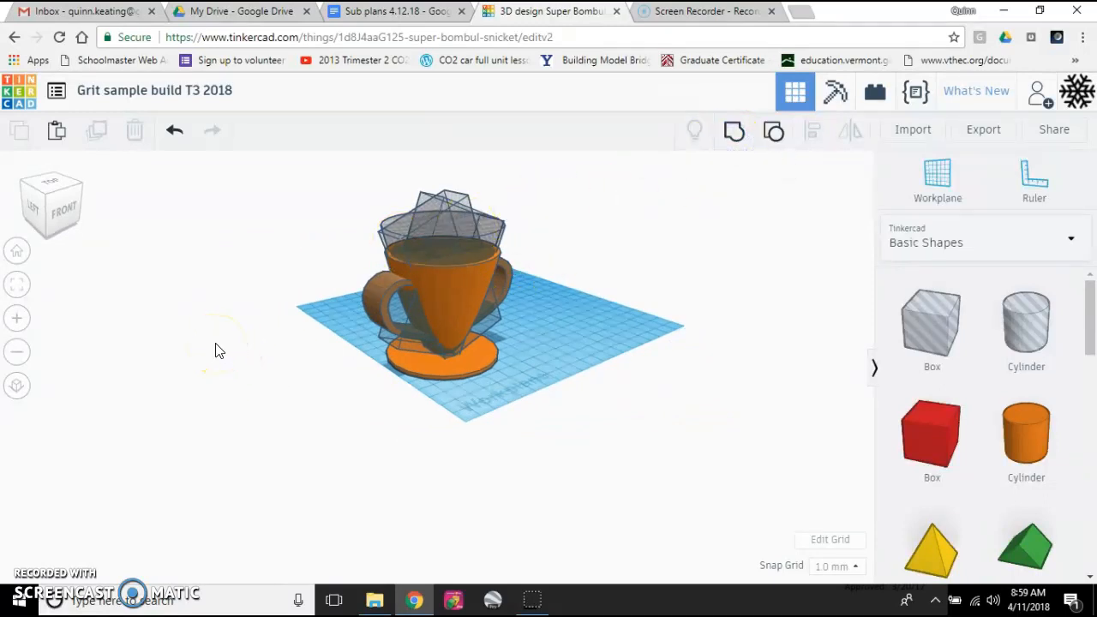
Step: Try to group all the goblet and handle pieces, including the exposed hole shapes, into one object
{"action": "left_click_drag", "start_coordinate": [300, 169], "coordinate": [586, 409]}
{"action": "left_click", "coordinate": [732, 129]}
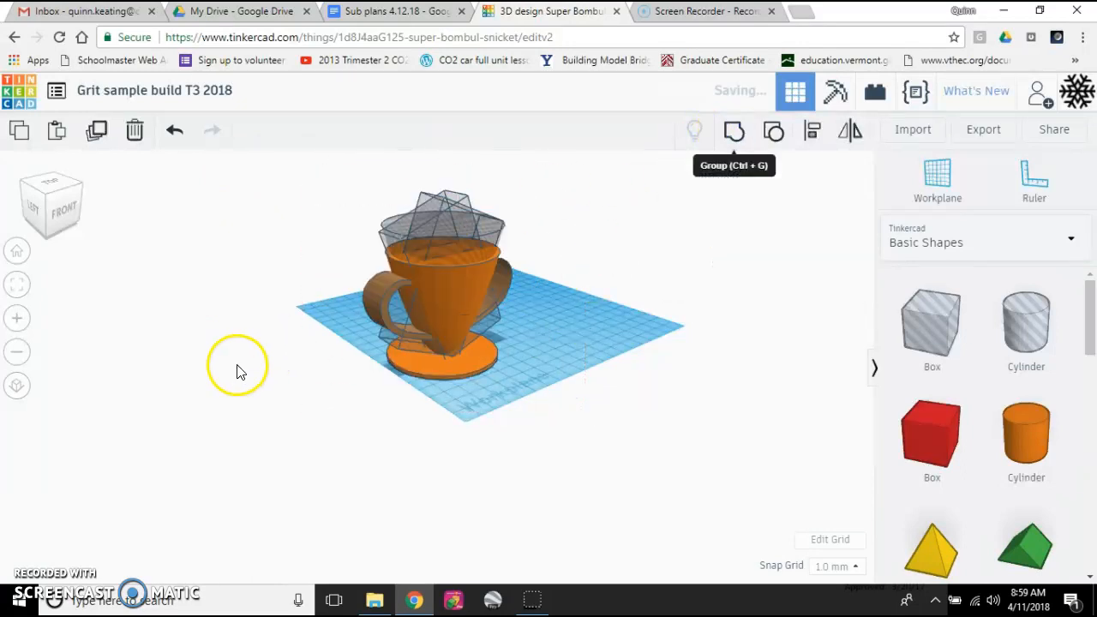
{"action": "right_click_drag", "start_coordinate": [572, 342], "coordinate": [316, 340]}
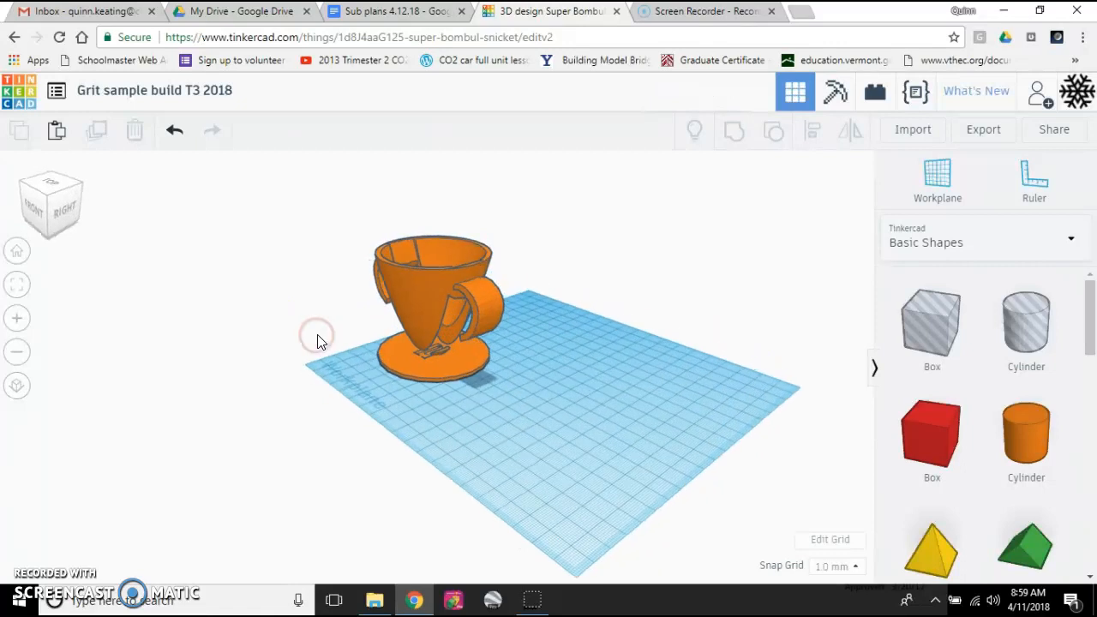
Step: Undo the regrouping and ungrouping to restore the hollow goblet with its two separate handles
{"action": "key", "text": "ctrl+z"}
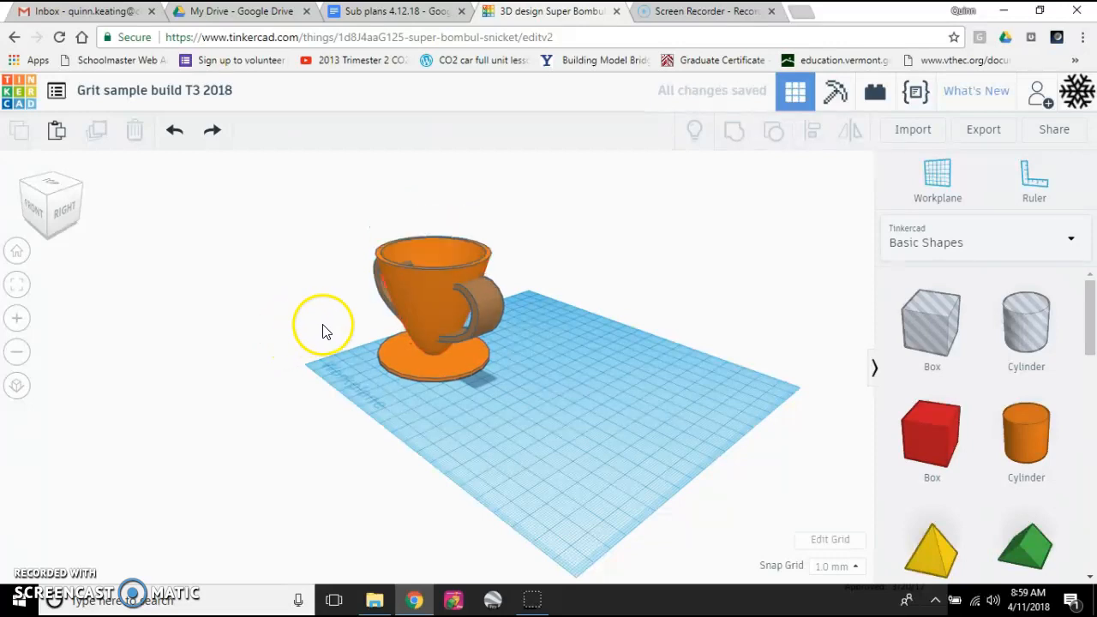
{"action": "right_click_drag", "start_coordinate": [330, 290], "coordinate": [223, 358]}
{"action": "scroll", "coordinate": [433, 287], "scroll_direction": "up", "scroll_amount": 5}
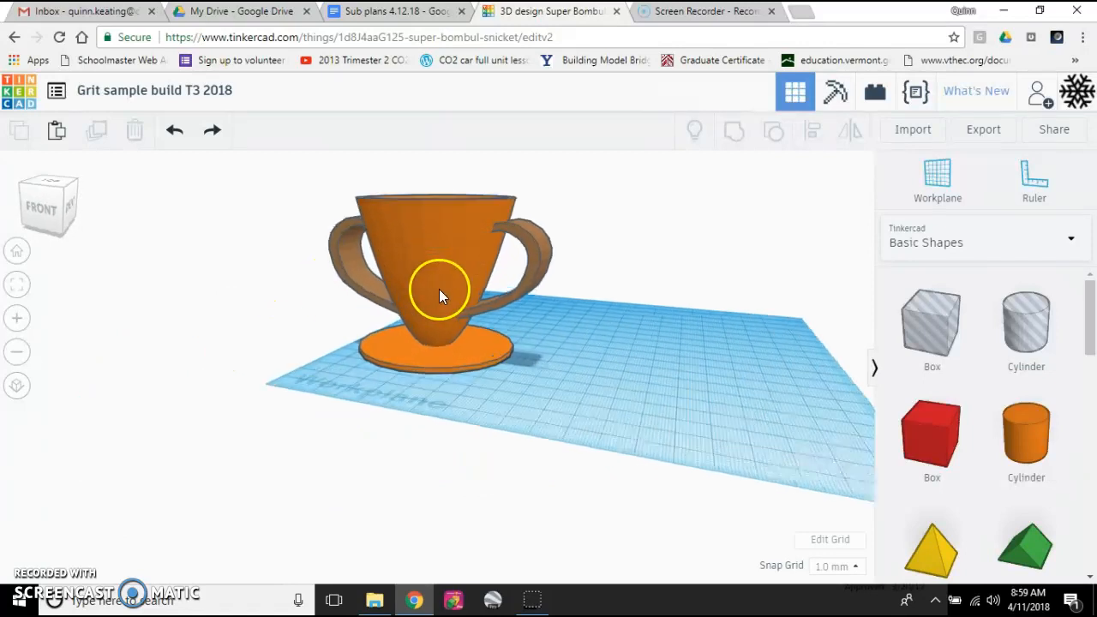
{"action": "middle_click_drag", "start_coordinate": [434, 364], "coordinate": [435, 370]}
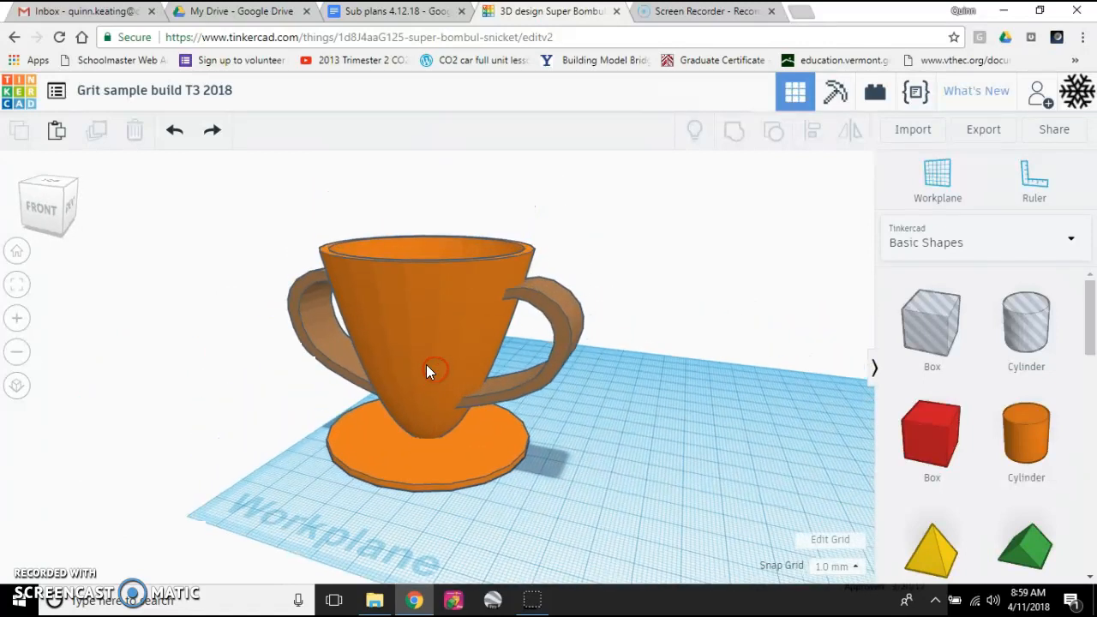